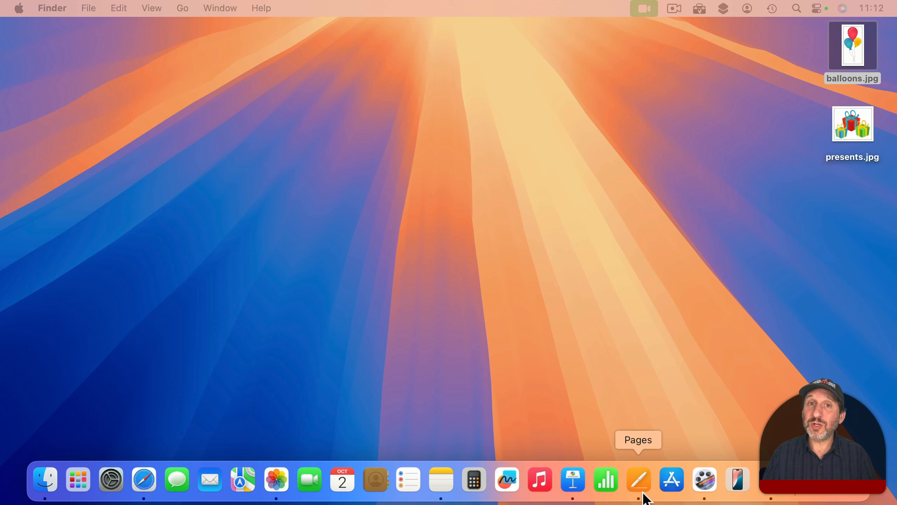
Step: Open Pages, create a document from the Blank Layout template, and set its zoom to 75%
{"action": "left_click", "coordinate": [644, 496]}
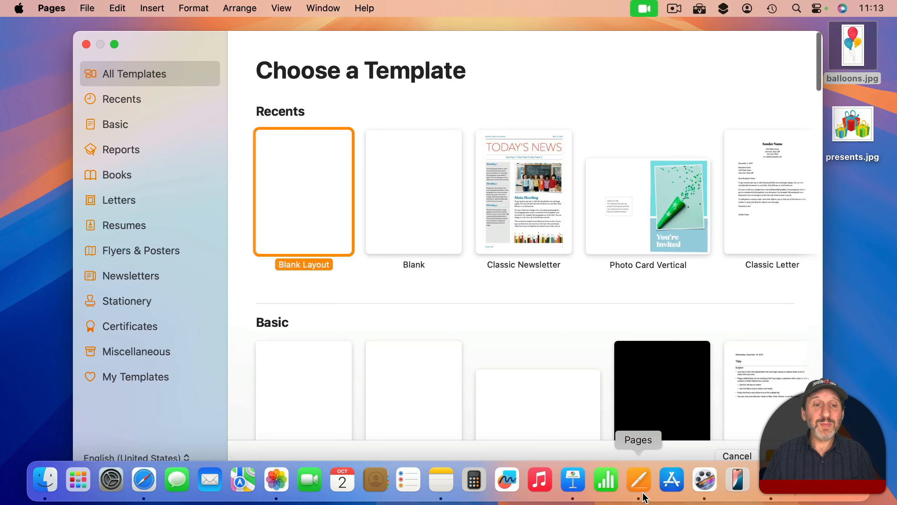
{"action": "scroll", "coordinate": [312, 323], "scroll_direction": "down", "scroll_amount": 4}
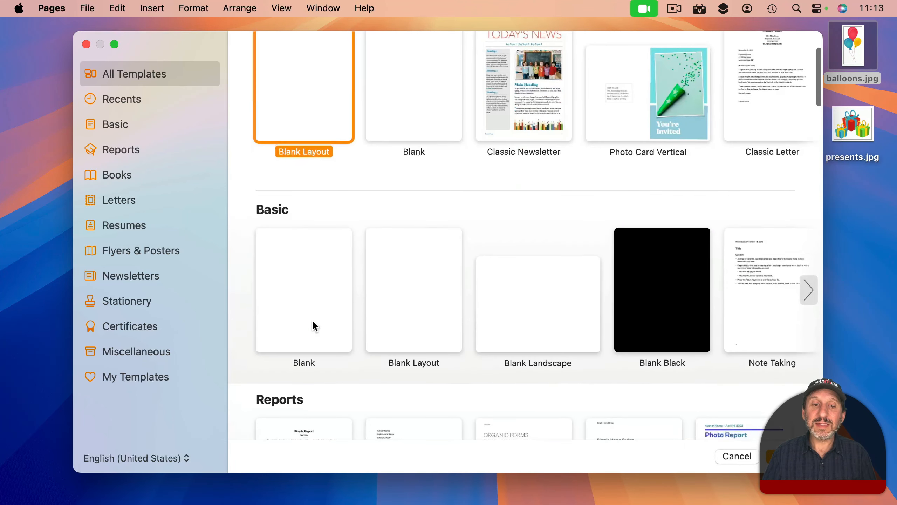
{"action": "double_click", "coordinate": [409, 298]}
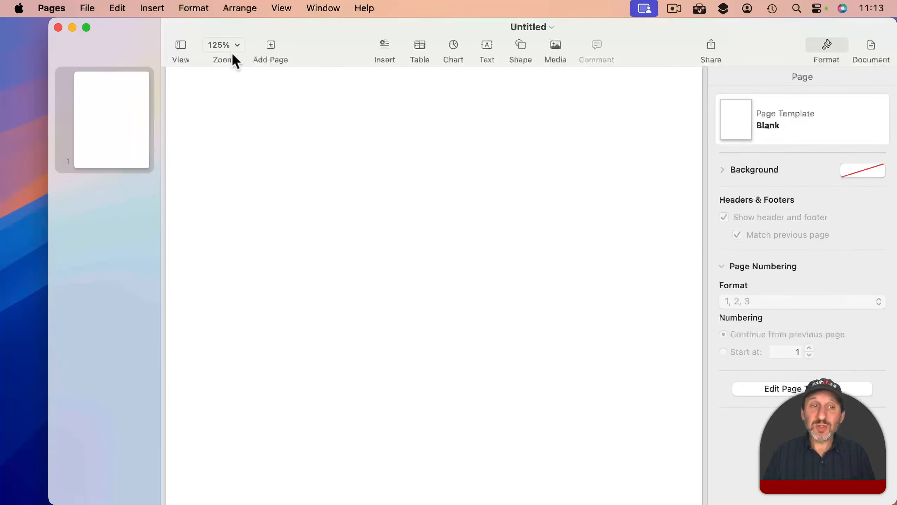
{"action": "left_click", "coordinate": [227, 44]}
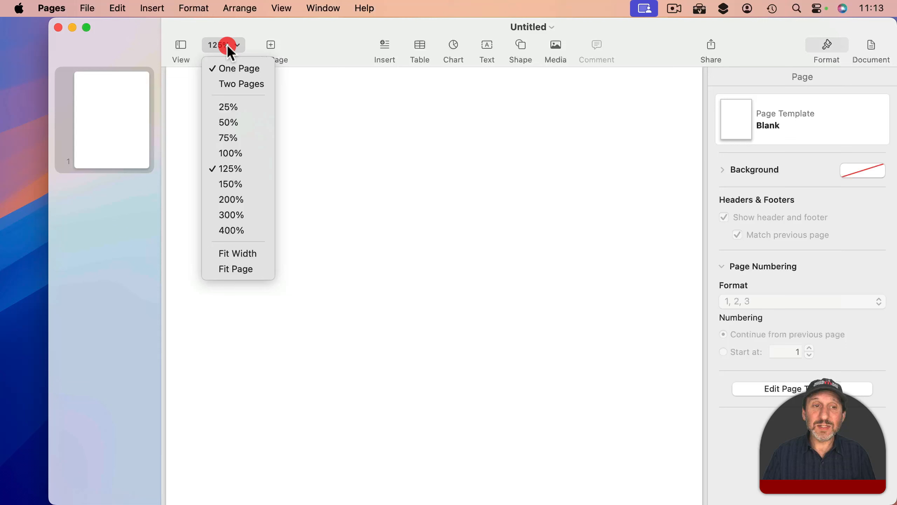
{"action": "left_click", "coordinate": [235, 138]}
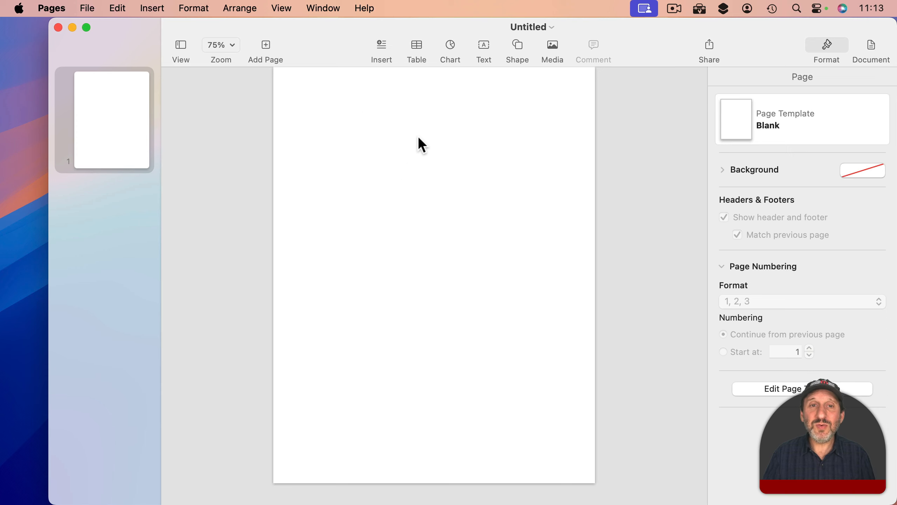
Step: Add a new custom paper size named Temp in the document's page setup
{"action": "left_click", "coordinate": [89, 11]}
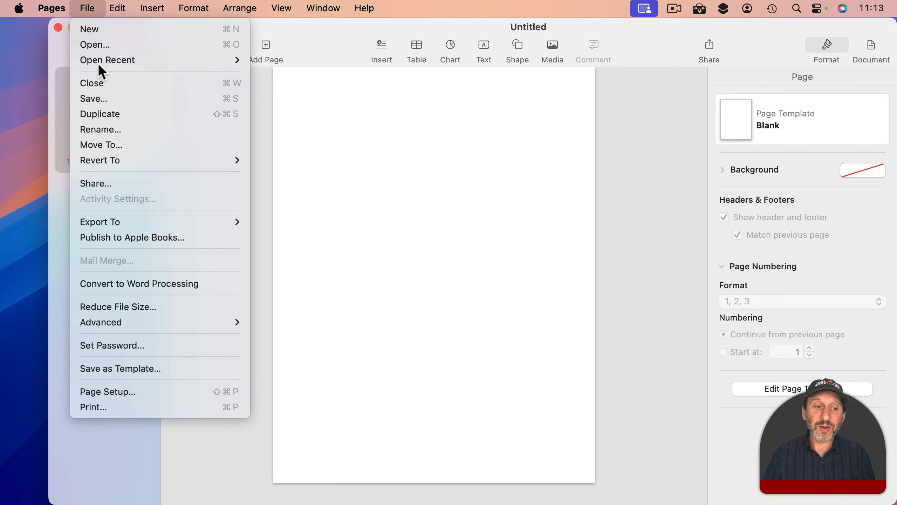
{"action": "left_click", "coordinate": [121, 392]}
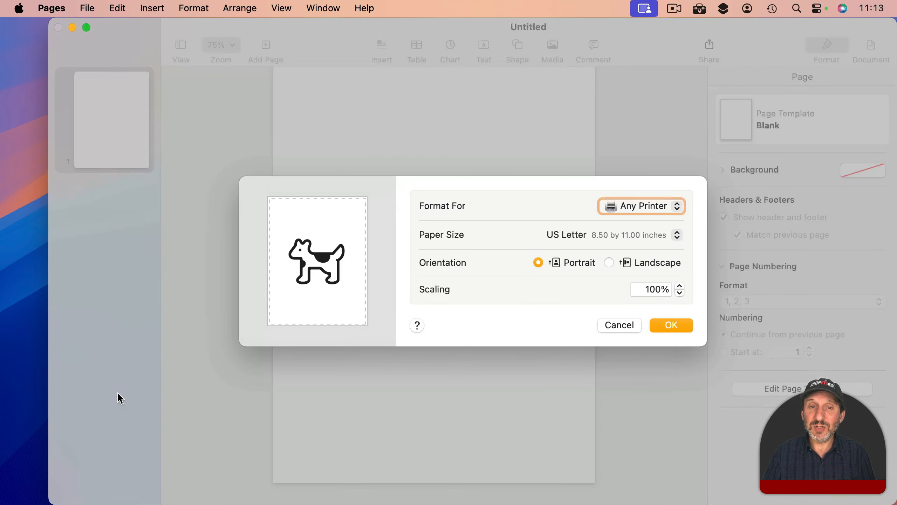
{"action": "left_click", "coordinate": [601, 235]}
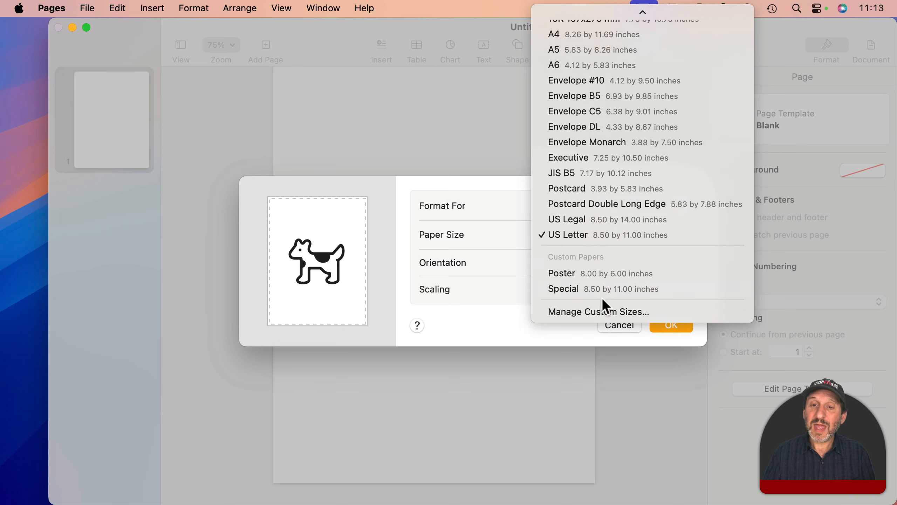
{"action": "left_click", "coordinate": [601, 312]}
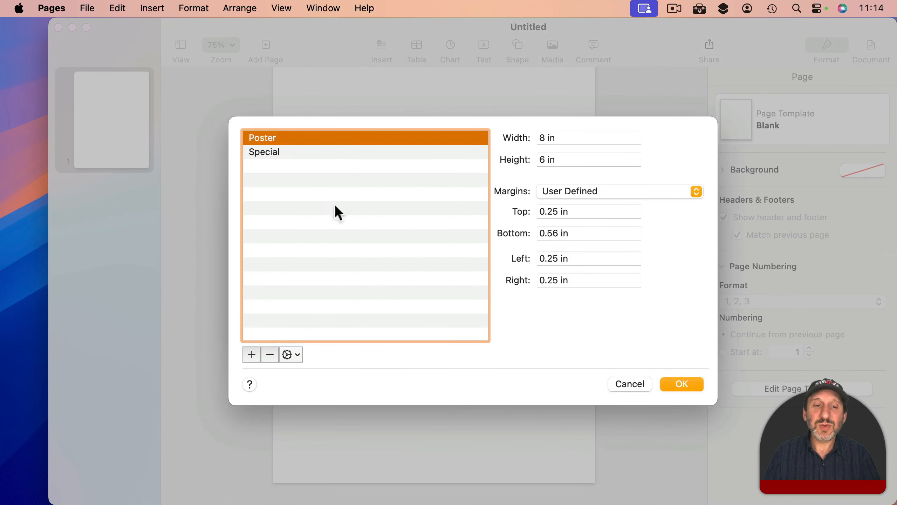
{"action": "left_click", "coordinate": [252, 357]}
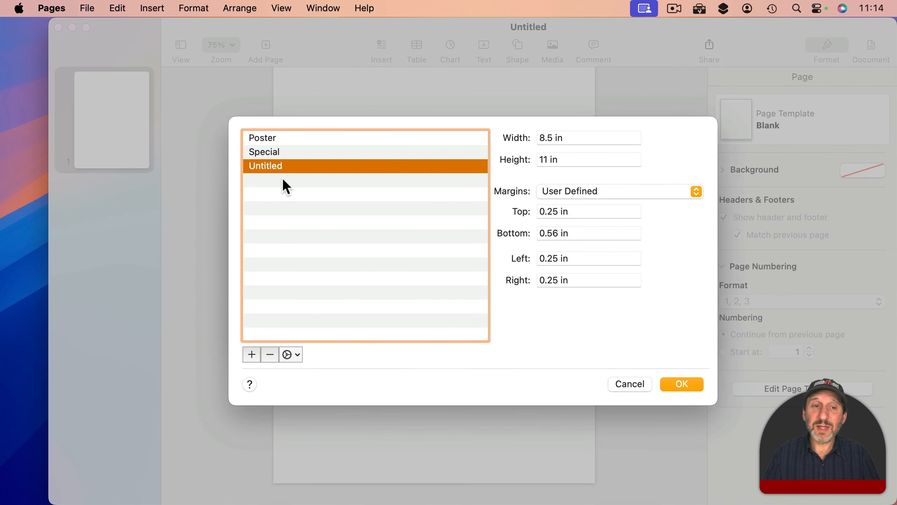
Step: Set the Temp paper size to 8 in wide by 6 in high and apply it to the document
{"action": "double_click", "coordinate": [567, 135]}
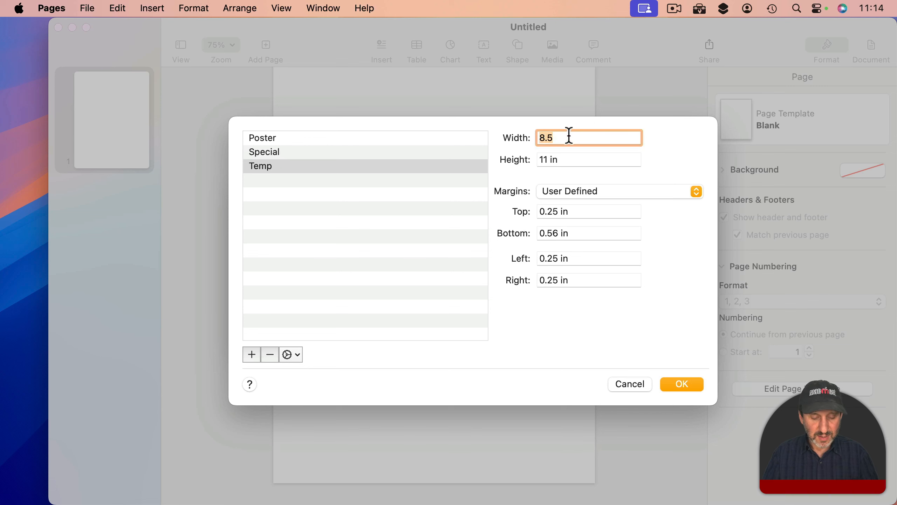
{"action": "type", "text": "8"}
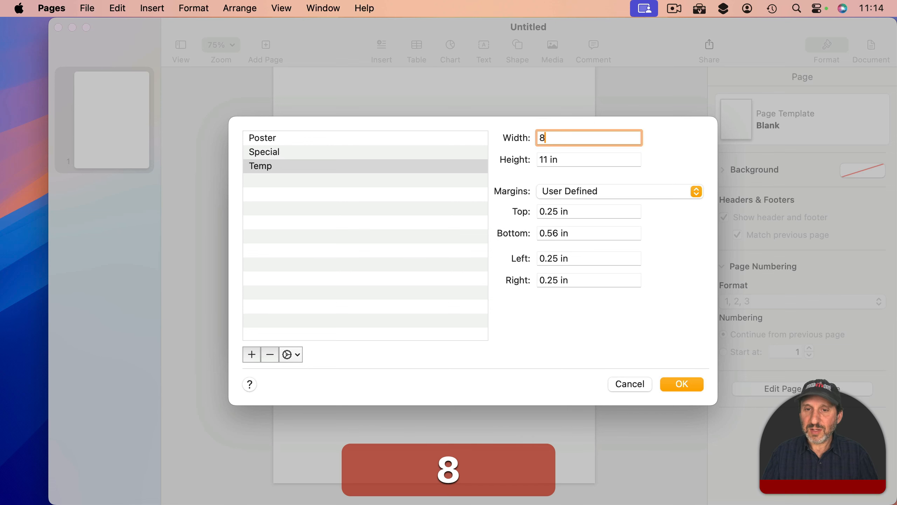
{"action": "left_click", "coordinate": [569, 159]}
{"action": "double_click", "coordinate": [569, 157]}
{"action": "type", "text": "6"}
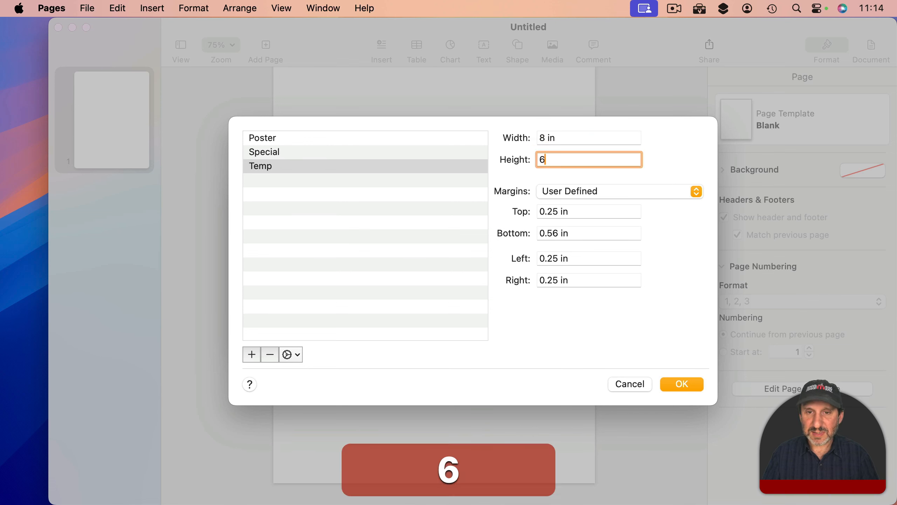
{"action": "key", "text": "Tab"}
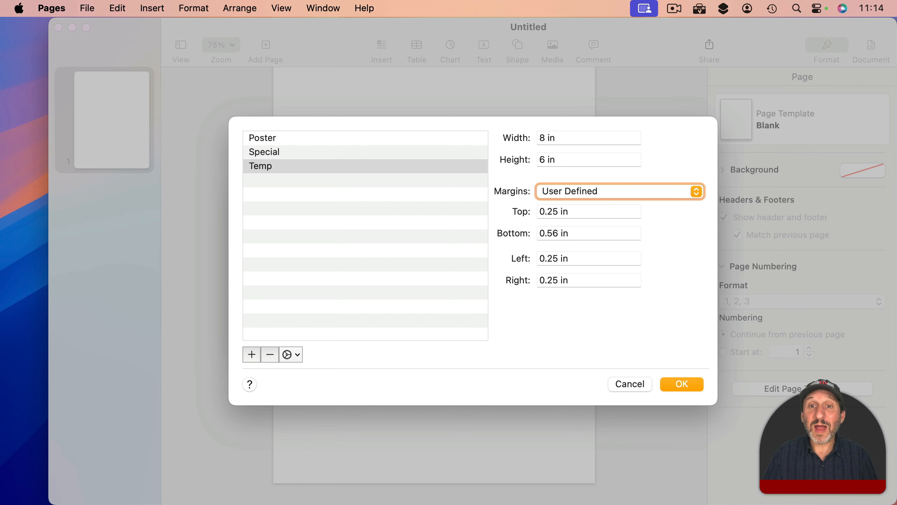
{"action": "left_click", "coordinate": [681, 379]}
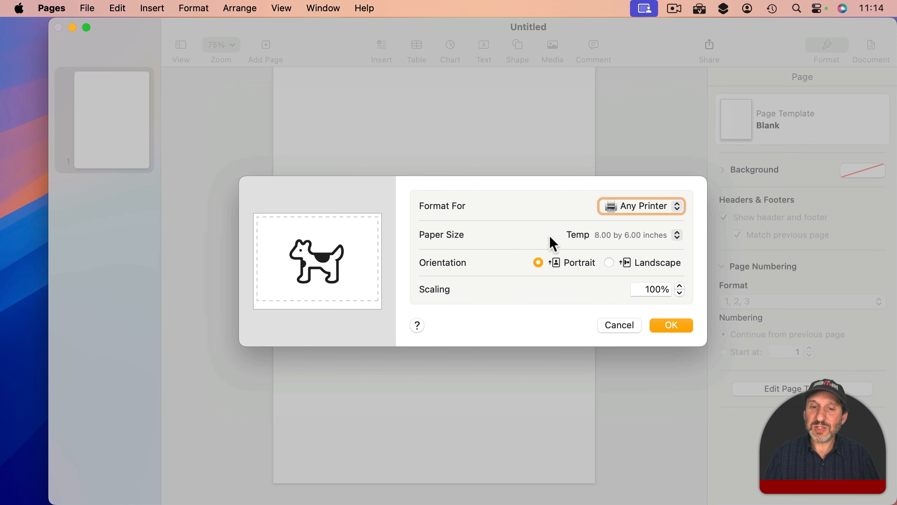
{"action": "left_click", "coordinate": [672, 327]}
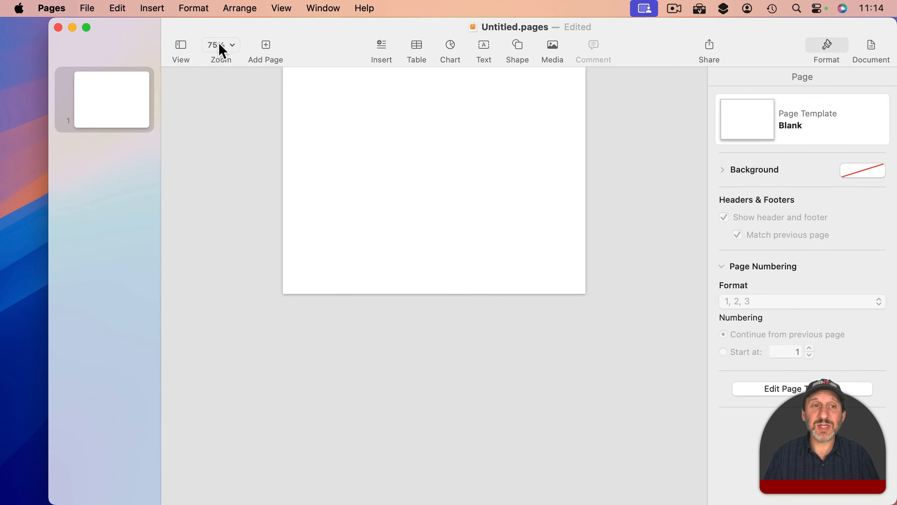
Step: Give the page background a gradient fill running from white at the top to light blue at the bottom
{"action": "scroll", "coordinate": [344, 284], "scroll_direction": "up", "scroll_amount": 5}
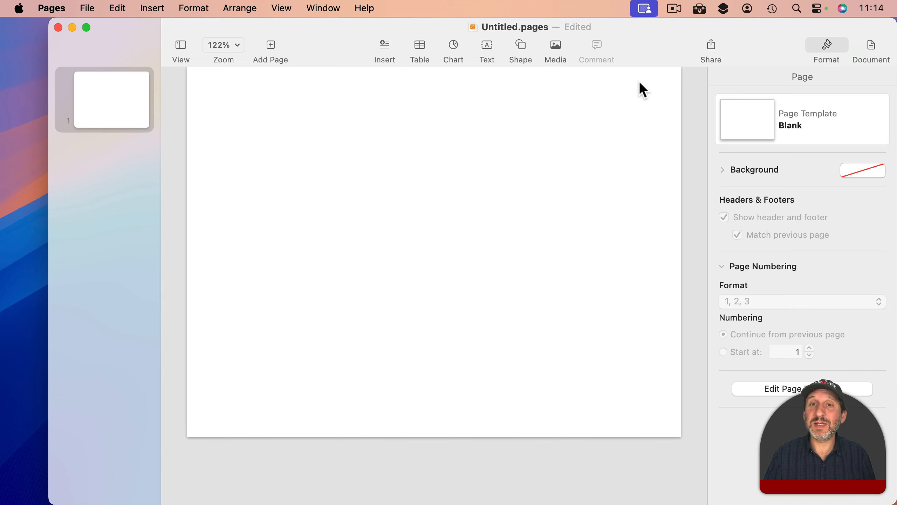
{"action": "left_click", "coordinate": [670, 84]}
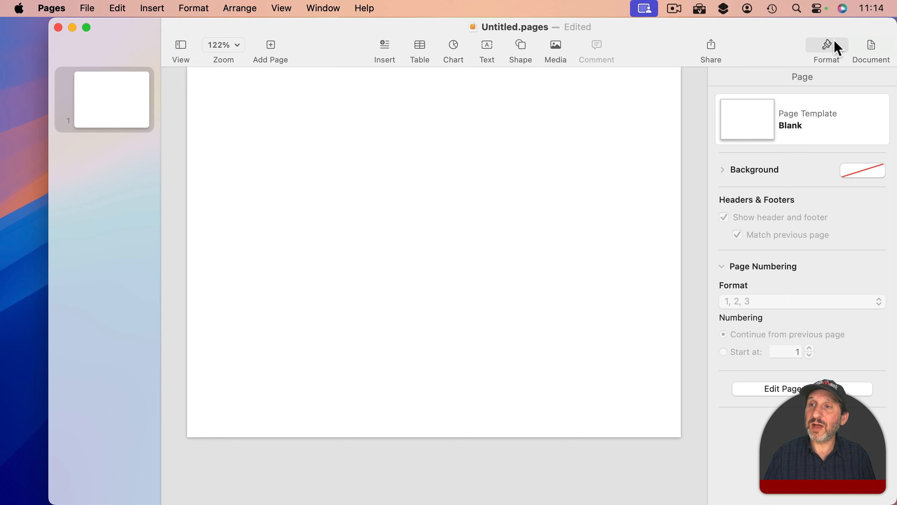
{"action": "left_click", "coordinate": [724, 168]}
{"action": "left_click", "coordinate": [758, 193]}
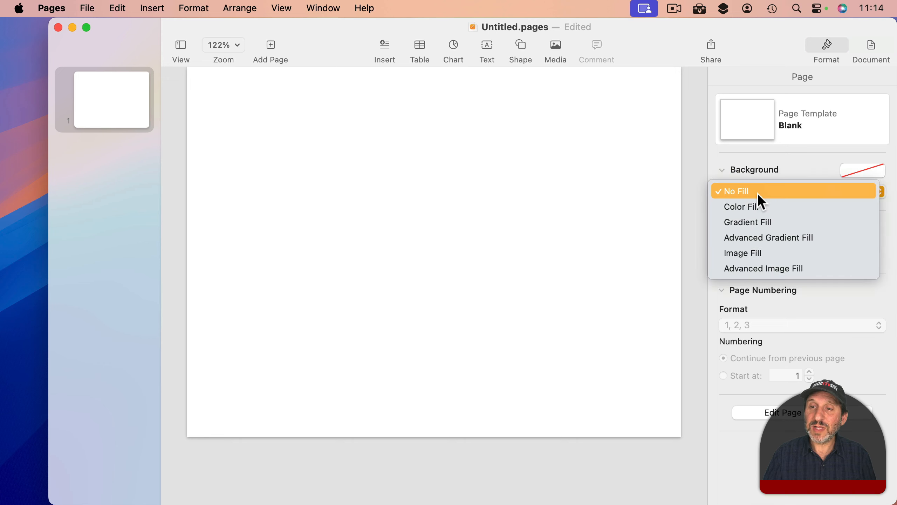
{"action": "left_click", "coordinate": [758, 223]}
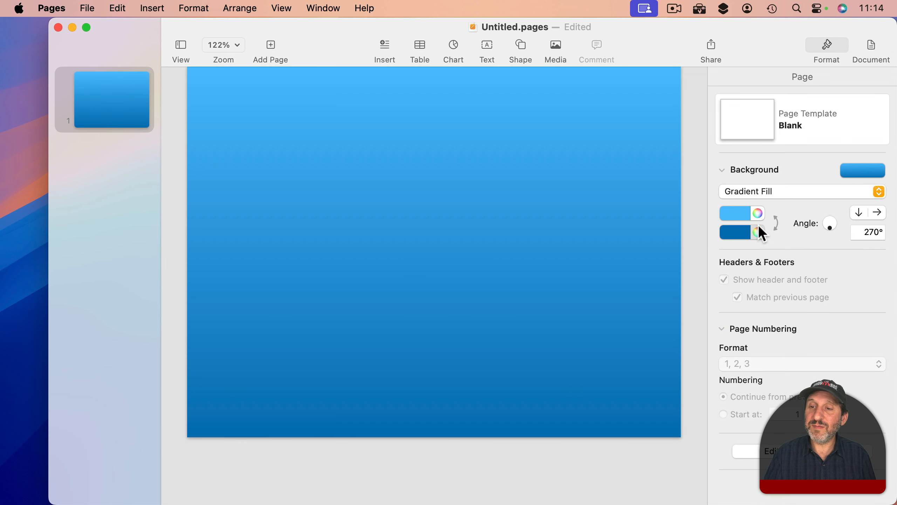
{"action": "left_click", "coordinate": [745, 213]}
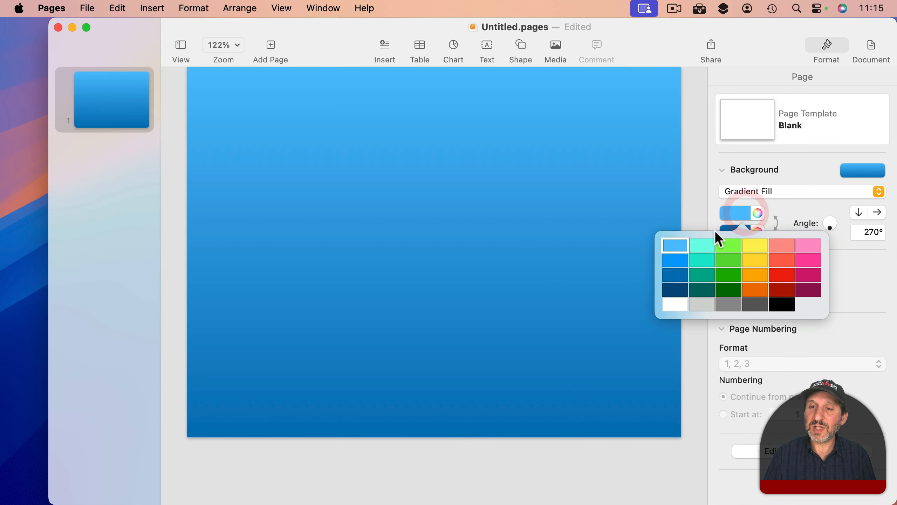
{"action": "left_click", "coordinate": [679, 302]}
{"action": "left_click", "coordinate": [745, 233]}
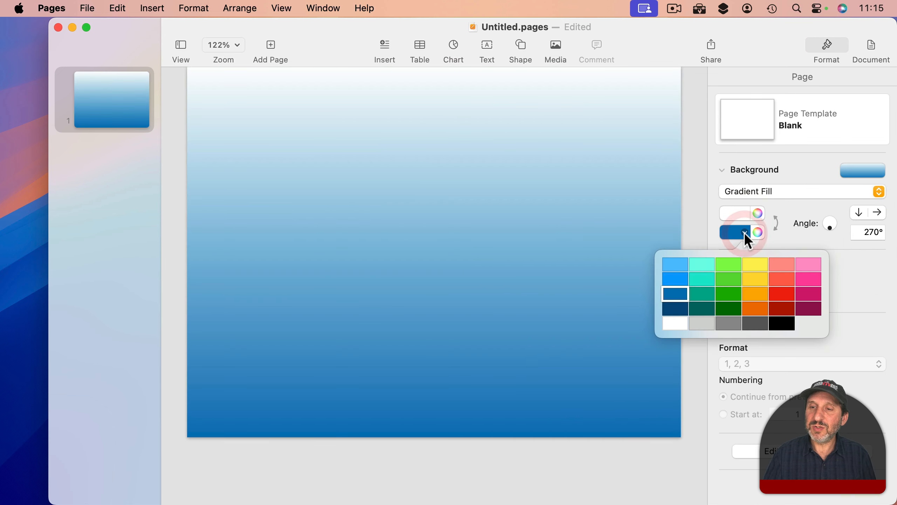
{"action": "left_click", "coordinate": [675, 264]}
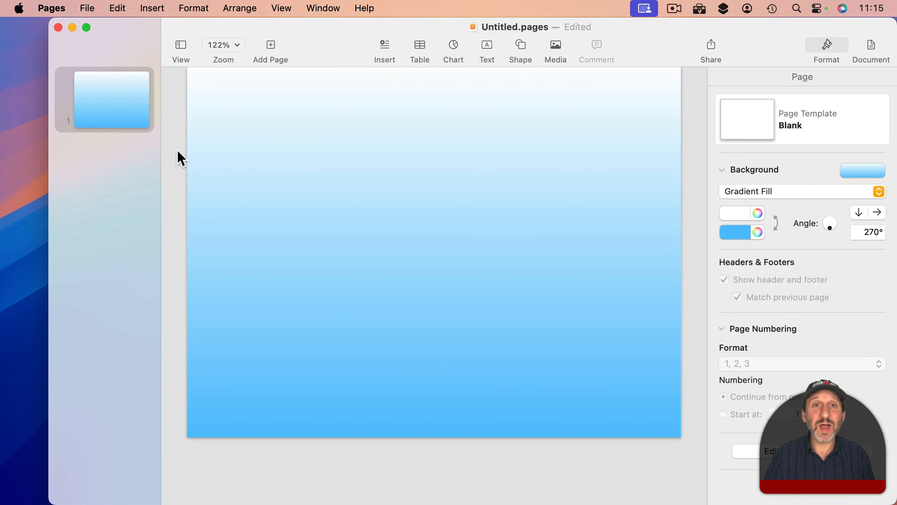
Step: Insert a text box on the page reading "Happy Birthday!"
{"action": "left_click", "coordinate": [490, 49]}
{"action": "left_click", "coordinate": [359, 213]}
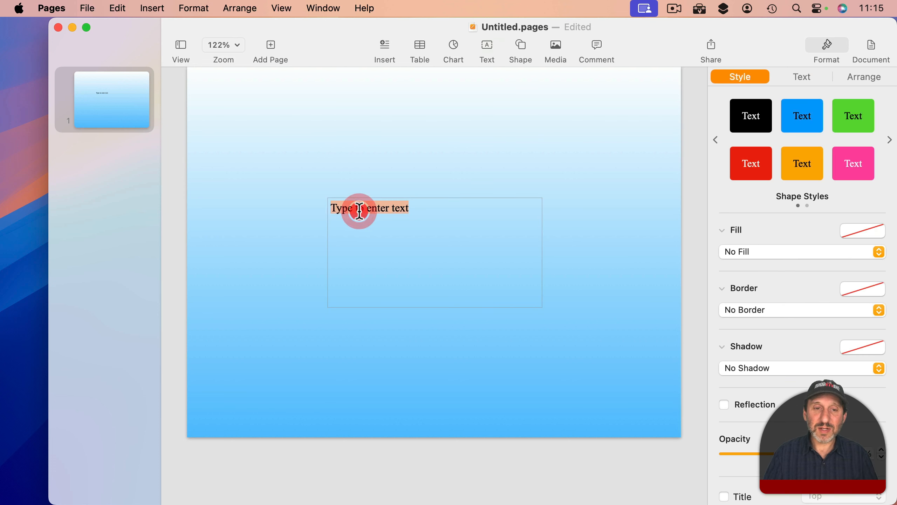
{"action": "type", "text": "Happy Birthday!"}
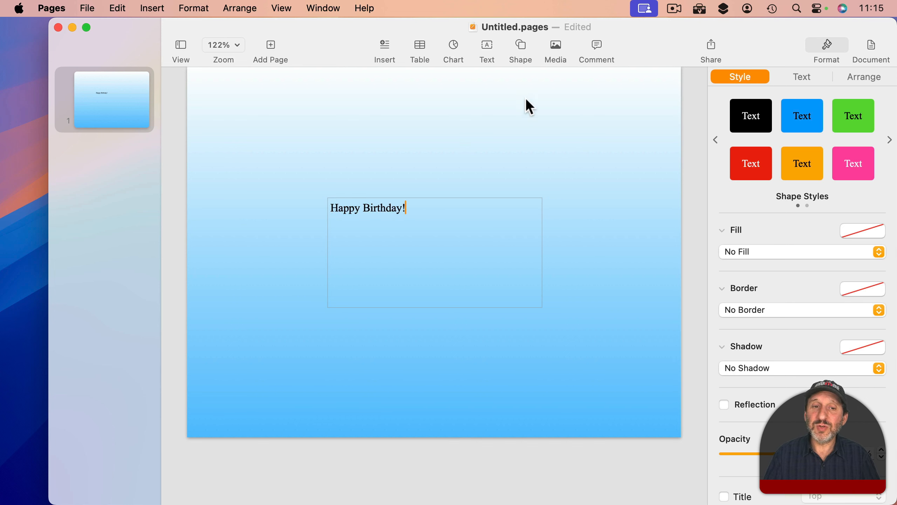
Step: Center the "Happy Birthday!" text in its box and set its font to SignPainter
{"action": "key", "text": "super+a"}
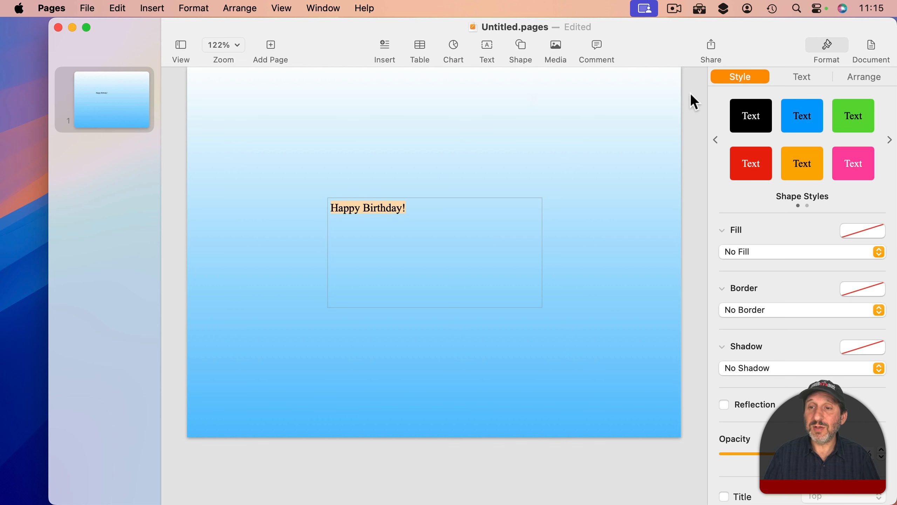
{"action": "left_click", "coordinate": [802, 78]}
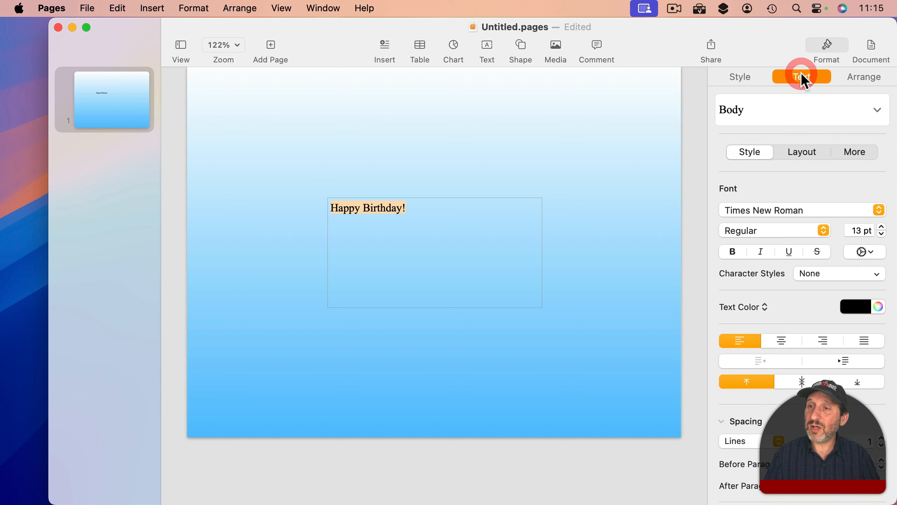
{"action": "left_click", "coordinate": [781, 341]}
{"action": "left_click", "coordinate": [768, 211]}
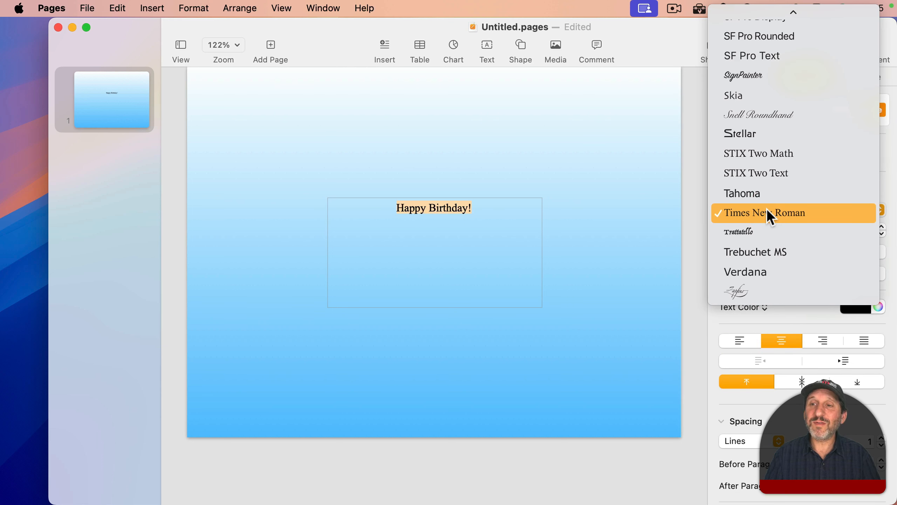
{"action": "scroll", "coordinate": [770, 97], "scroll_direction": "up", "scroll_amount": 3}
{"action": "left_click", "coordinate": [763, 134]}
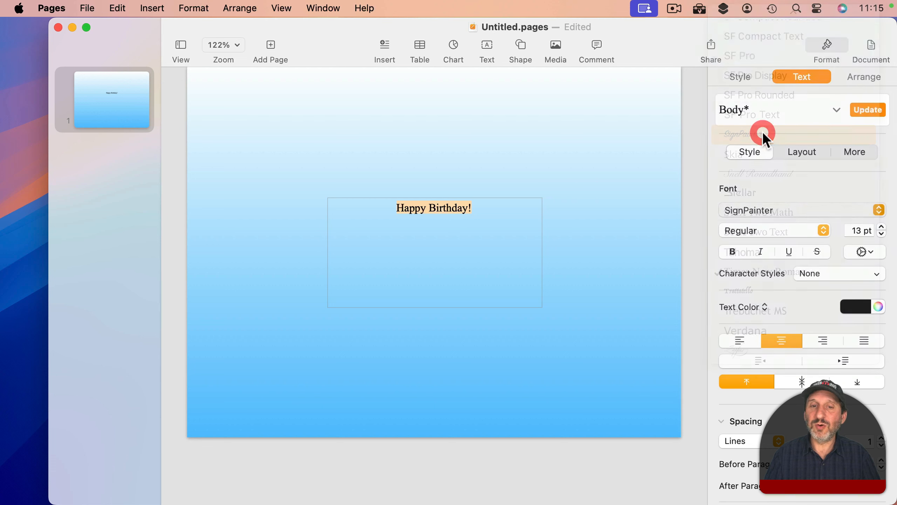
Step: Enlarge the "Happy Birthday!" text to 41 pt and color it orange
{"action": "left_click_drag", "start_coordinate": [883, 228], "coordinate": [882, 228]}
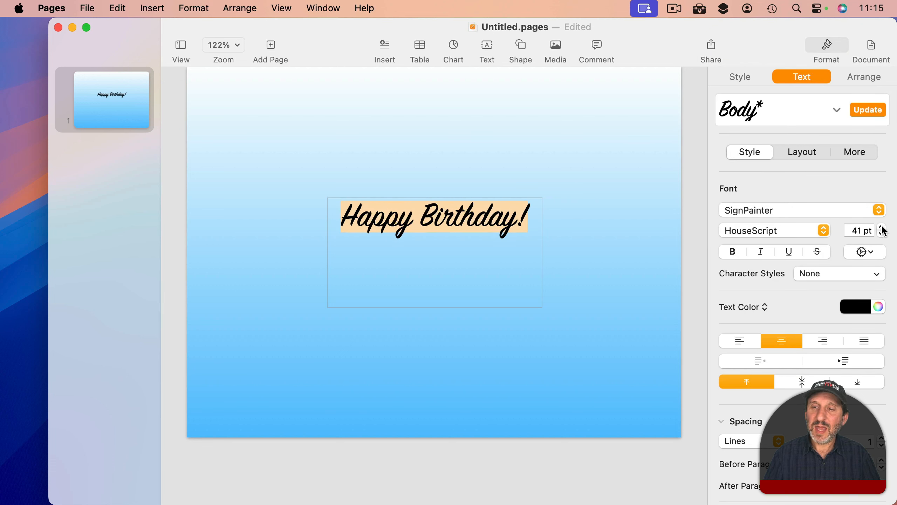
{"action": "left_click", "coordinate": [854, 309]}
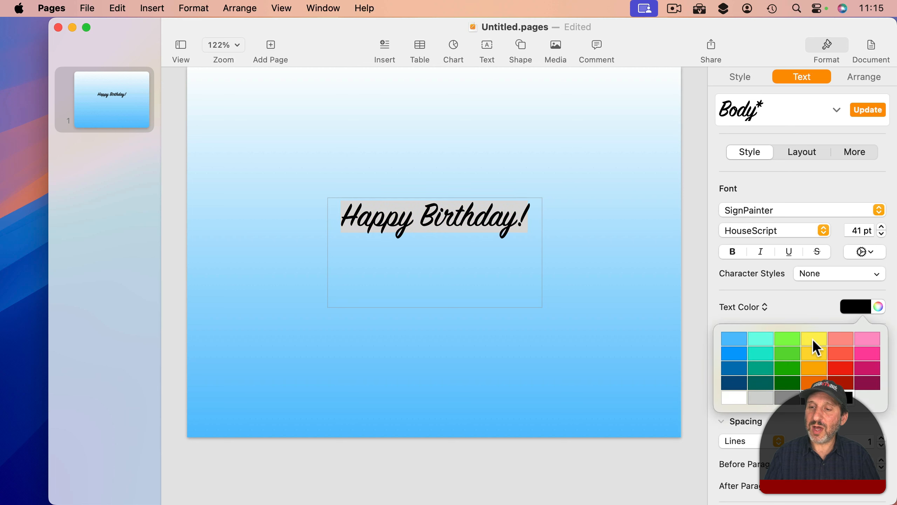
{"action": "left_click", "coordinate": [817, 369]}
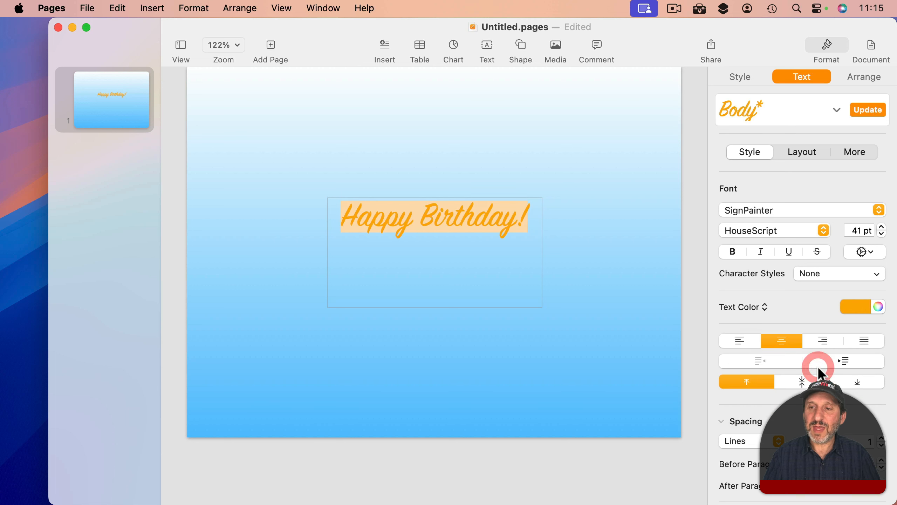
{"action": "left_click", "coordinate": [545, 150]}
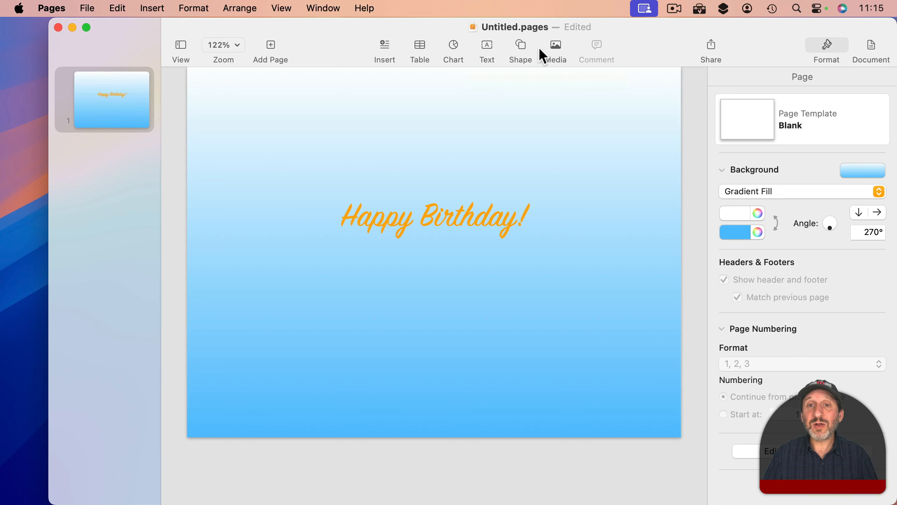
Step: Search the shape library for "birthday", insert the birthday cake shape and place it centered above the "Happy Birthday!" text
{"action": "left_click", "coordinate": [518, 44]}
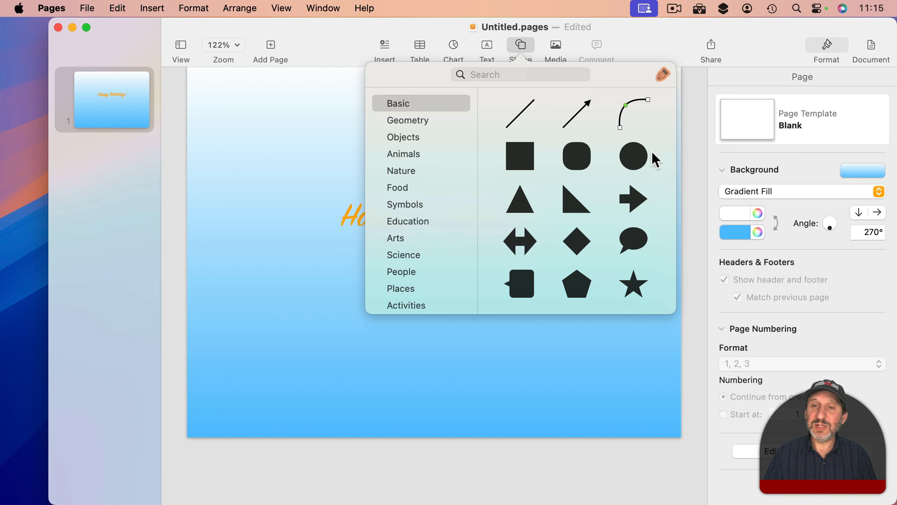
{"action": "left_click", "coordinate": [415, 119]}
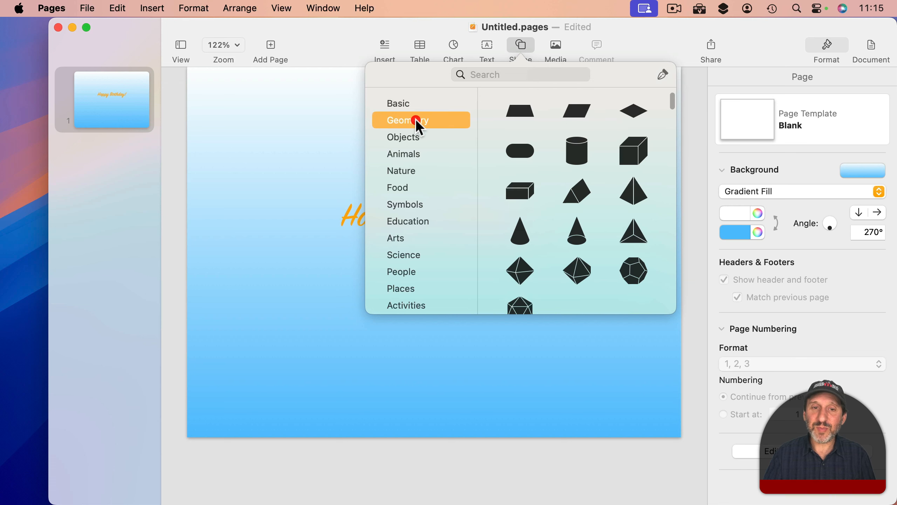
{"action": "left_click", "coordinate": [414, 135]}
{"action": "left_click", "coordinate": [412, 151]}
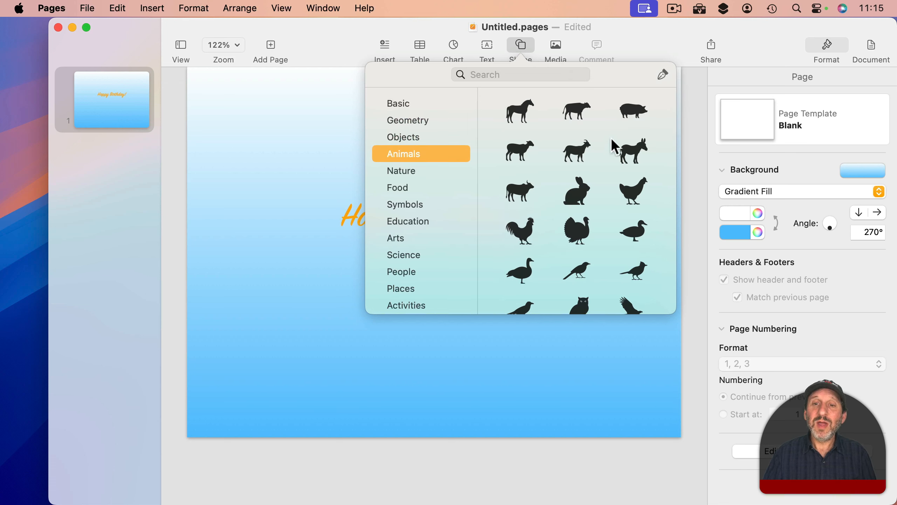
{"action": "left_click", "coordinate": [506, 75]}
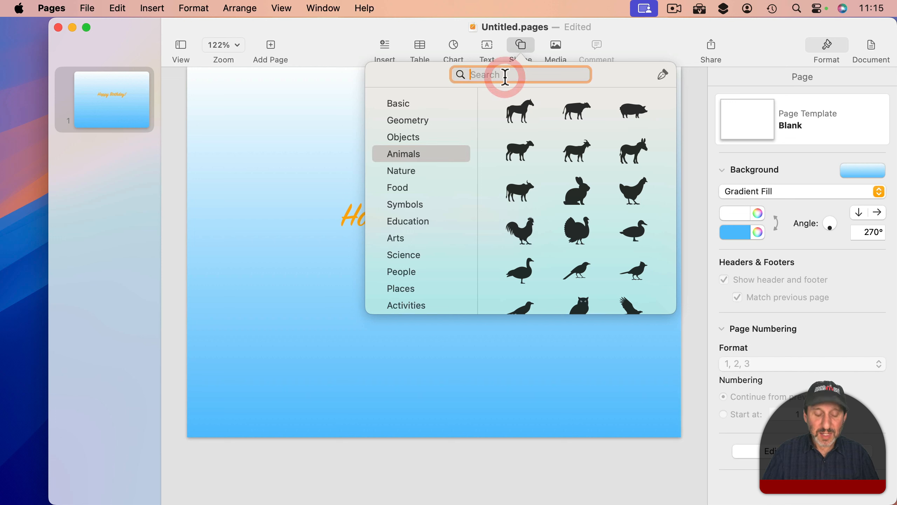
{"action": "type", "text": "bit"}
{"action": "key", "text": "BackSpace"}
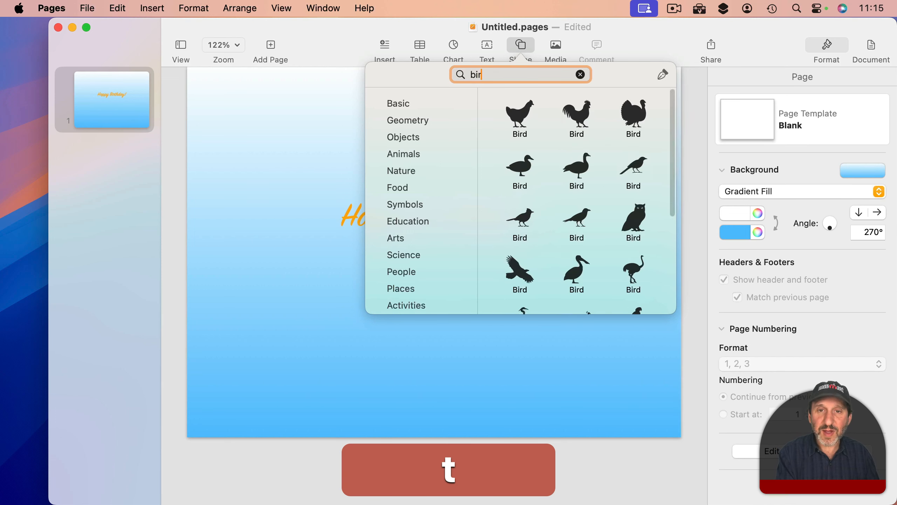
{"action": "type", "text": "rthday"}
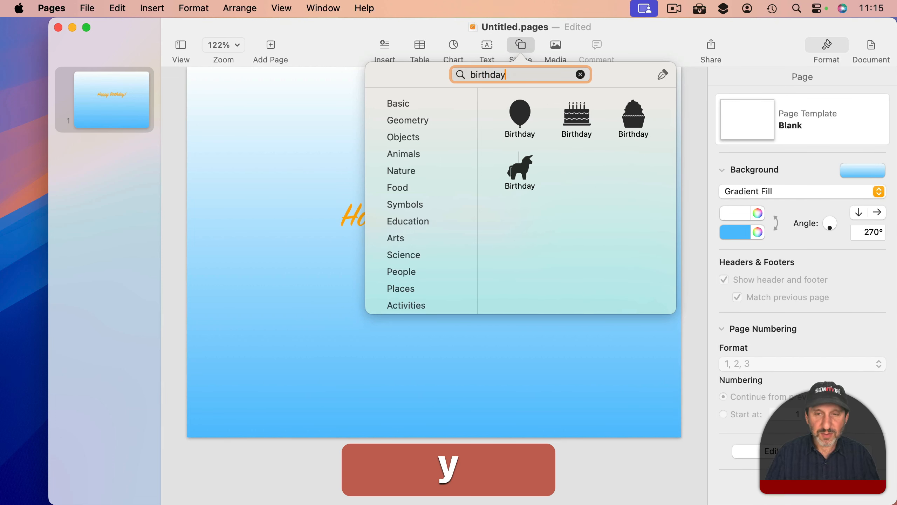
{"action": "left_click", "coordinate": [576, 120]}
{"action": "left_click_drag", "start_coordinate": [431, 286], "coordinate": [424, 169]}
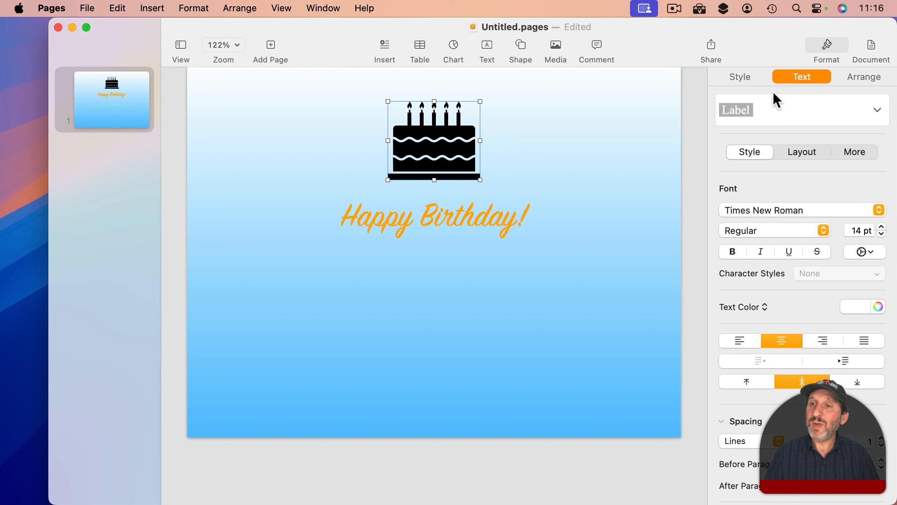
Step: Fill the cake shape with light red and shift it slightly higher above the greeting
{"action": "left_click", "coordinate": [739, 76]}
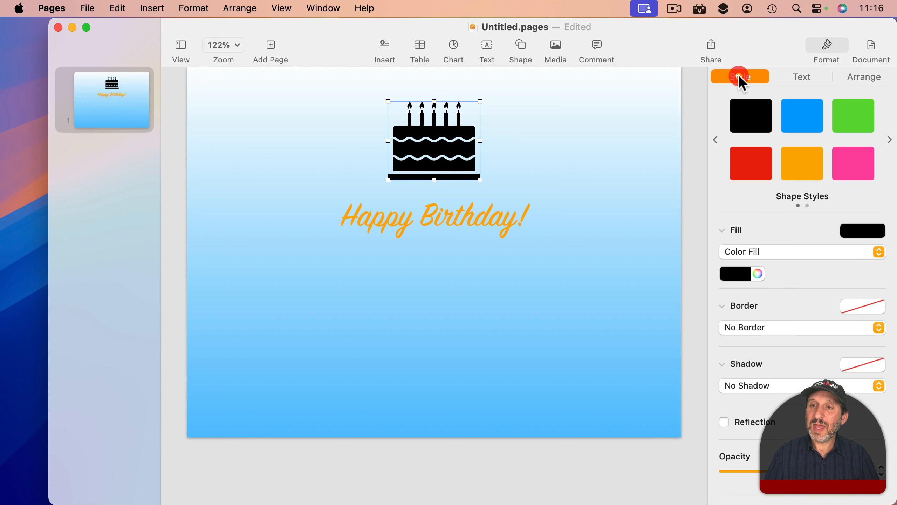
{"action": "left_click", "coordinate": [867, 233]}
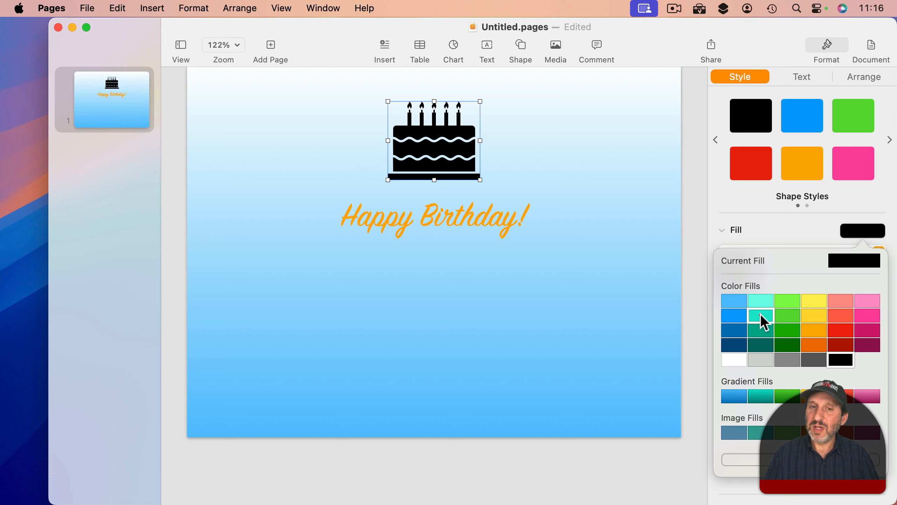
{"action": "left_click", "coordinate": [761, 316]}
{"action": "left_click", "coordinate": [874, 232]}
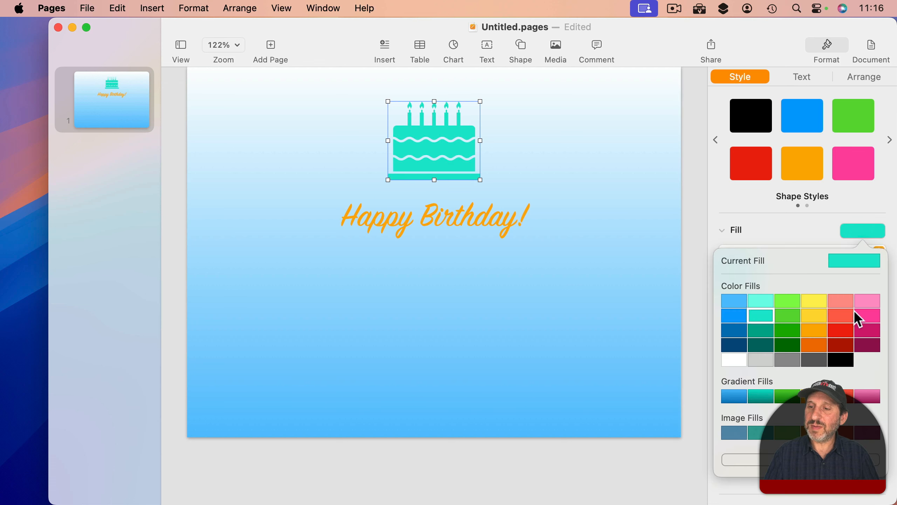
{"action": "left_click", "coordinate": [844, 317]}
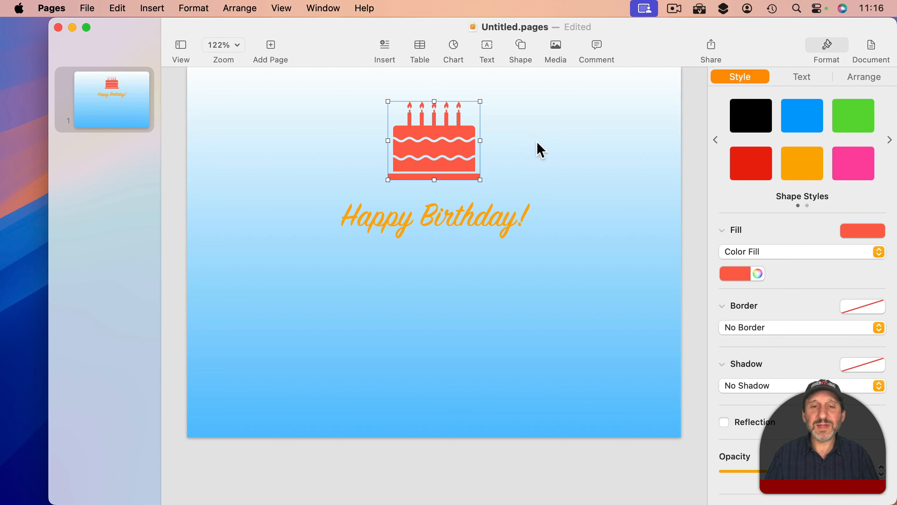
{"action": "left_click", "coordinate": [515, 134]}
{"action": "left_click", "coordinate": [433, 151]}
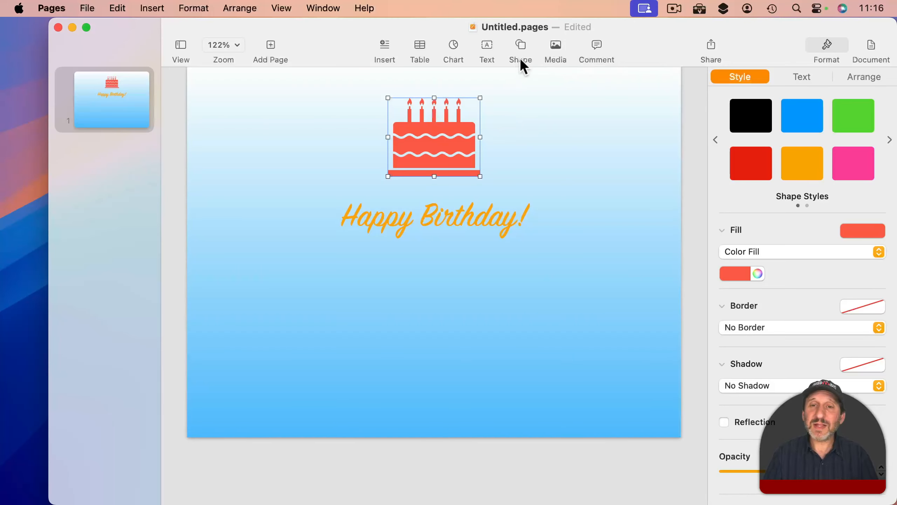
Step: Add balloons.jpg from the desktop to the card, shrink it and tilt it in the upper-left area beside the cake
{"action": "left_click", "coordinate": [521, 48]}
{"action": "left_click", "coordinate": [645, 37]}
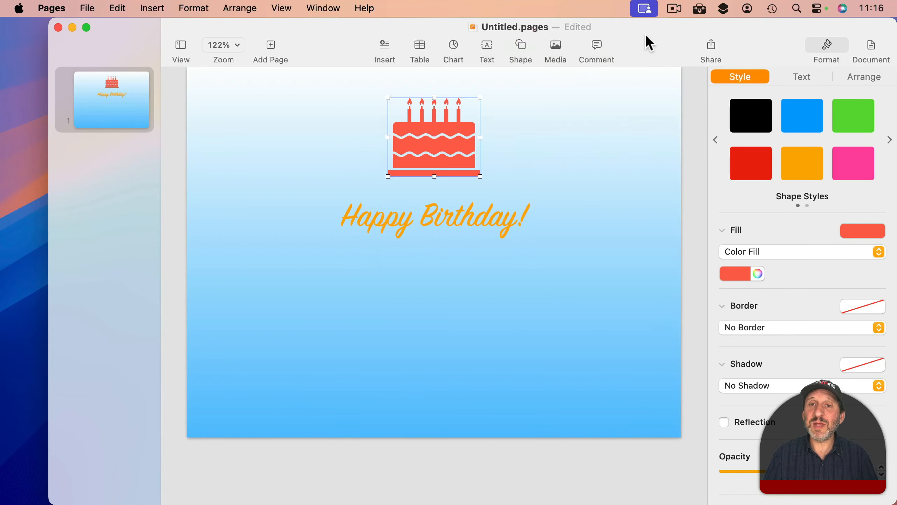
{"action": "left_click_drag", "start_coordinate": [896, 22], "coordinate": [801, 21]}
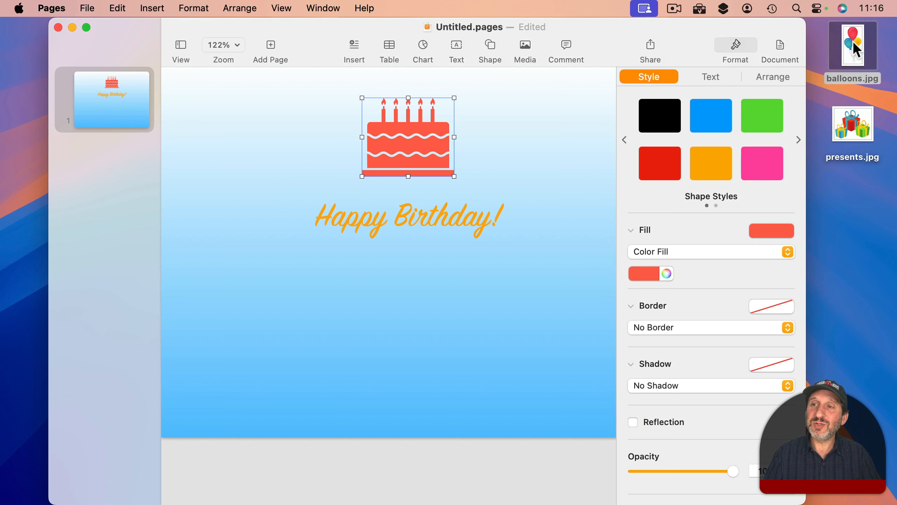
{"action": "left_click_drag", "start_coordinate": [850, 48], "coordinate": [269, 177]}
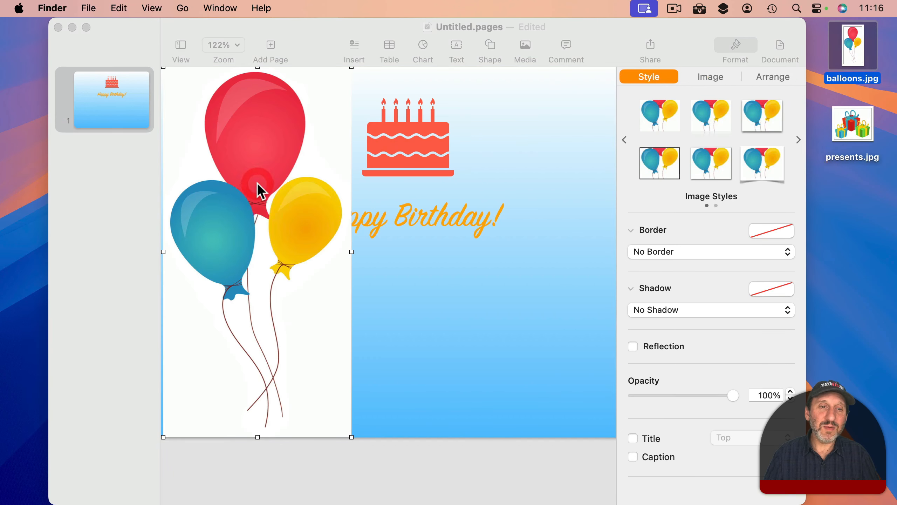
{"action": "left_click", "coordinate": [351, 251]}
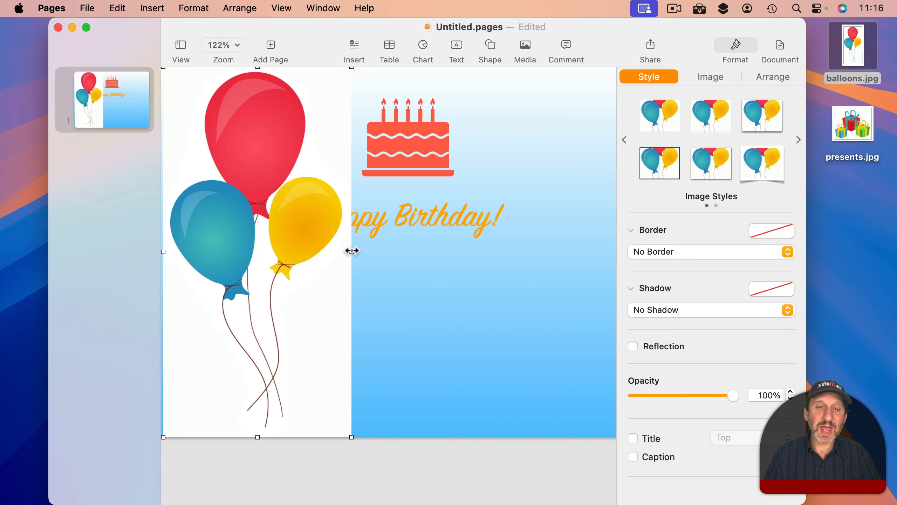
{"action": "left_click_drag", "start_coordinate": [352, 250], "coordinate": [249, 166]}
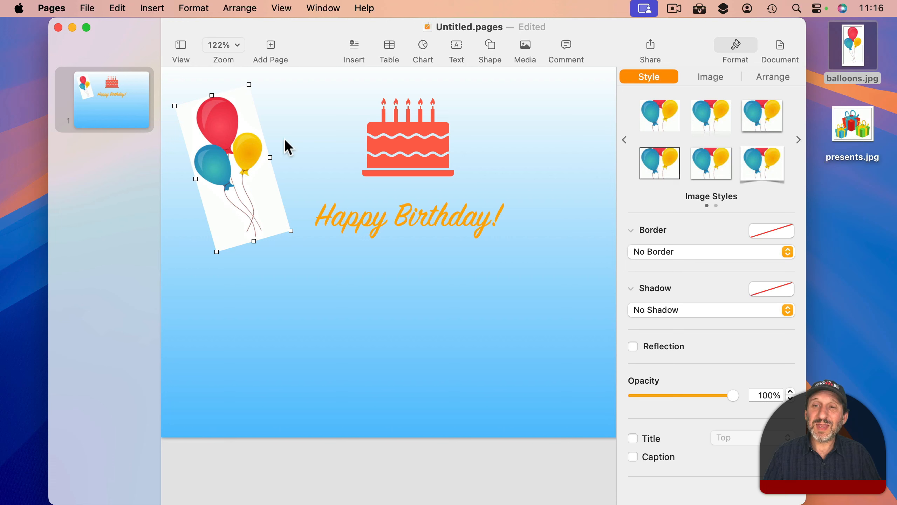
Step: Remove the white background from the balloons image
{"action": "left_click", "coordinate": [712, 78]}
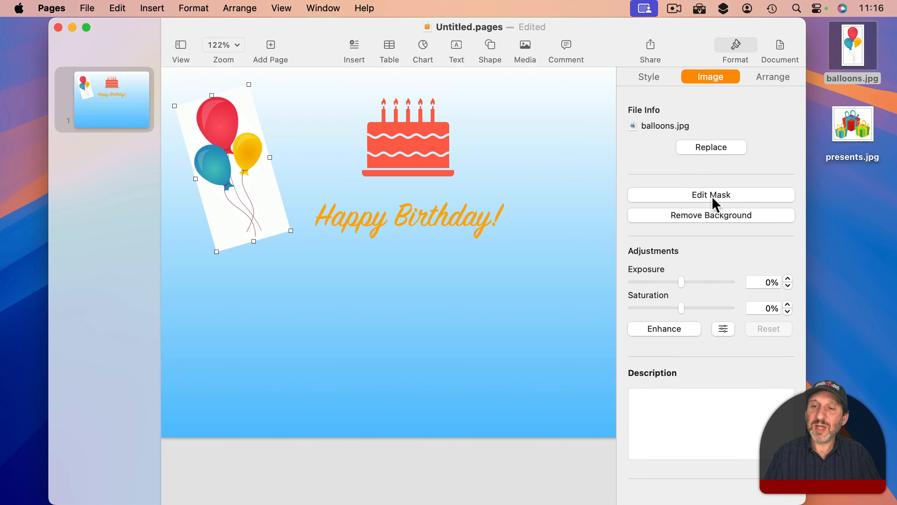
{"action": "left_click", "coordinate": [704, 214]}
{"action": "left_click", "coordinate": [384, 287]}
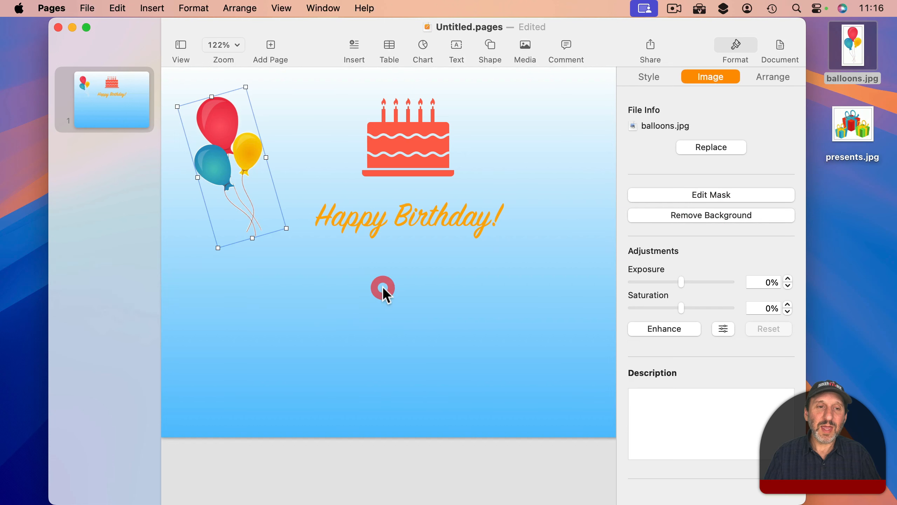
Step: Add presents.jpg from the desktop to the card, shrink it and position it to the right of the cake
{"action": "left_click_drag", "start_coordinate": [853, 124], "coordinate": [499, 154]}
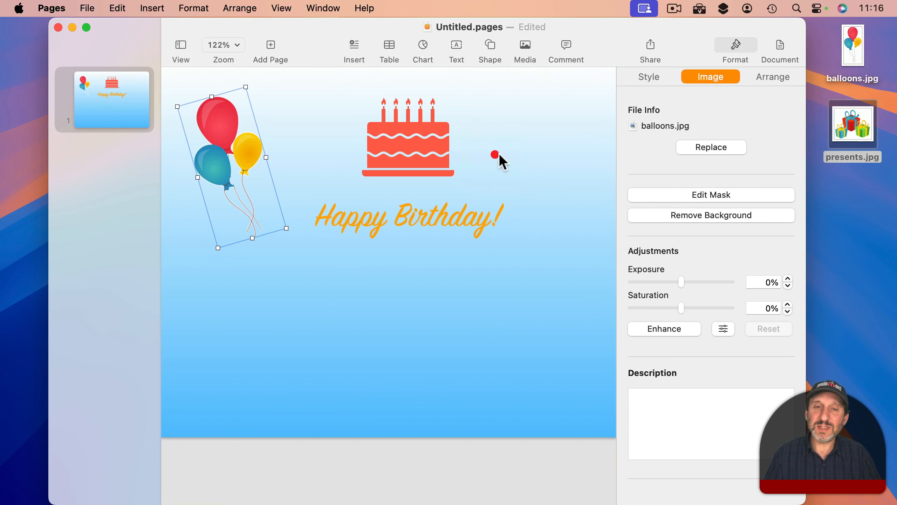
{"action": "left_click_drag", "start_coordinate": [603, 221], "coordinate": [407, 244]}
{"action": "left_click_drag", "start_coordinate": [352, 218], "coordinate": [538, 165]}
{"action": "left_click_drag", "start_coordinate": [432, 133], "coordinate": [524, 146]}
Step: Remove the white background from the presents image
{"action": "left_click", "coordinate": [688, 214]}
{"action": "left_click", "coordinate": [675, 265]}
{"action": "left_click", "coordinate": [542, 221]}
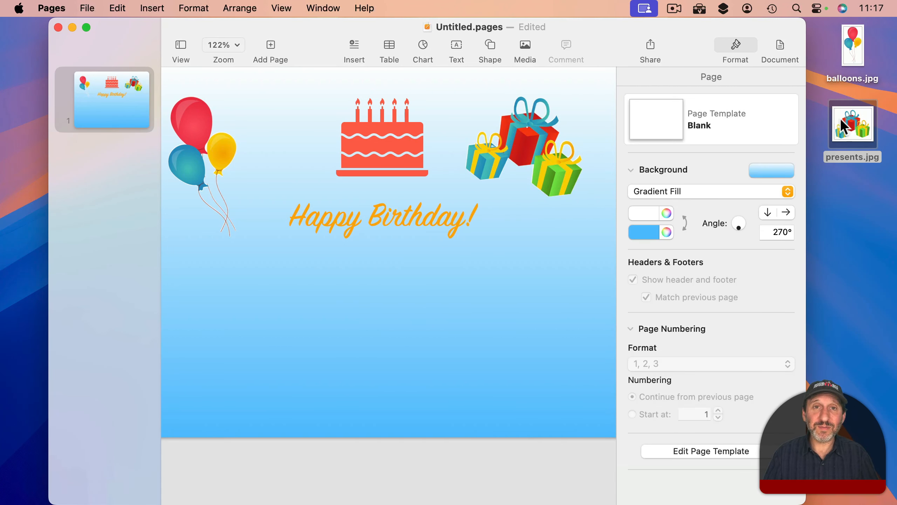
Step: Bring the photo of the dog with the blue pack from Photos onto the card, shrink it and center it below the greeting
{"action": "mouse_move", "coordinate": [308, 495]}
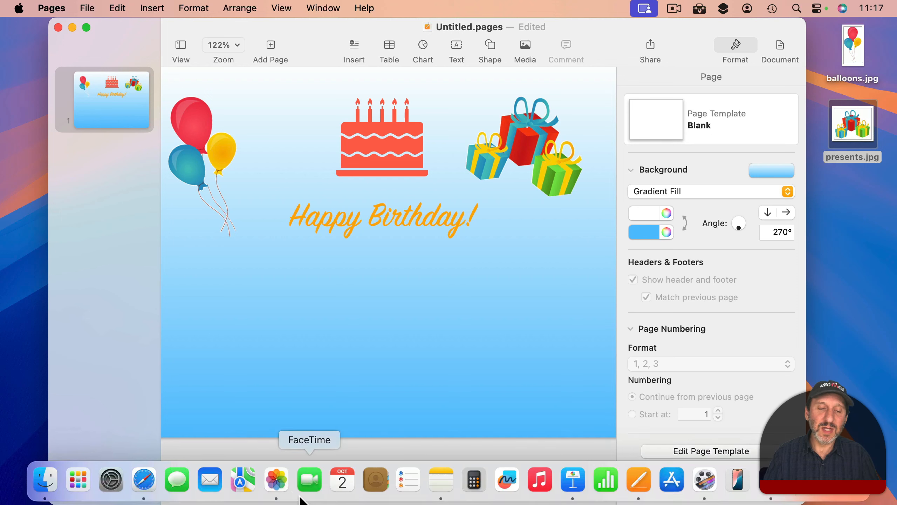
{"action": "left_click", "coordinate": [276, 480]}
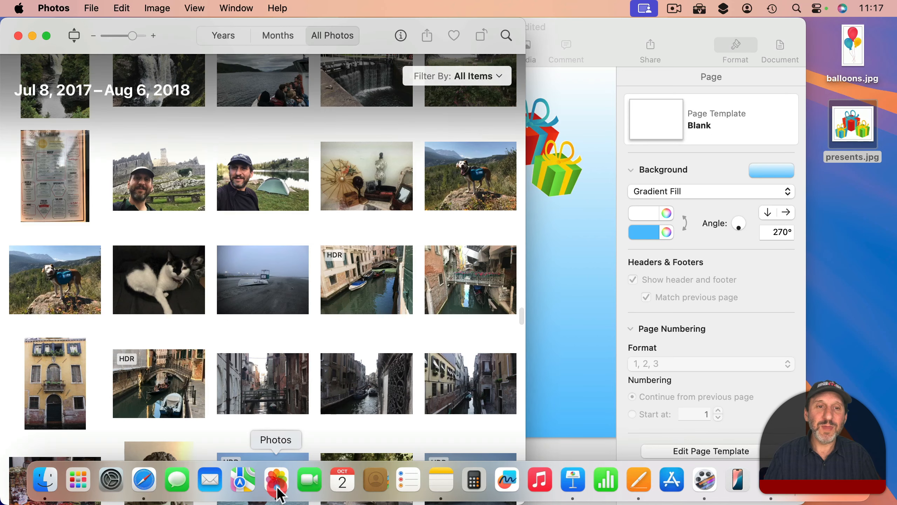
{"action": "left_click", "coordinate": [43, 274]}
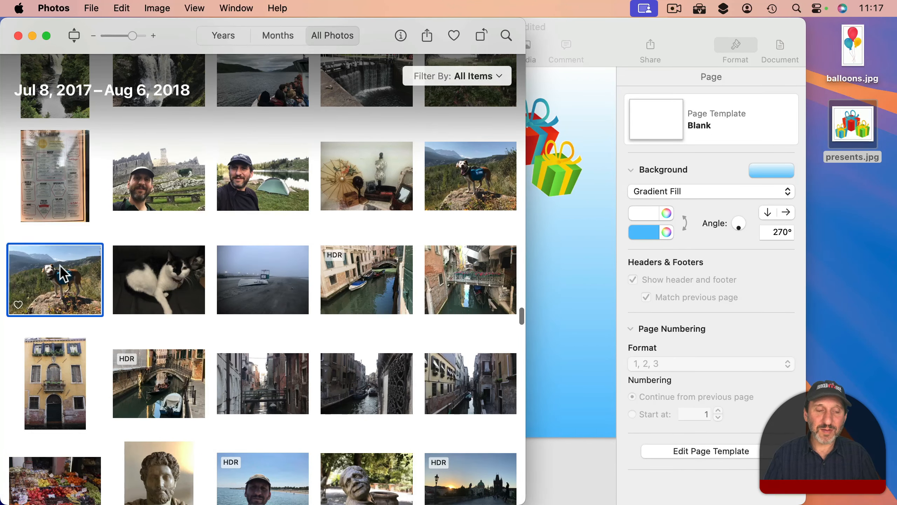
{"action": "left_click_drag", "start_coordinate": [57, 276], "coordinate": [577, 263]}
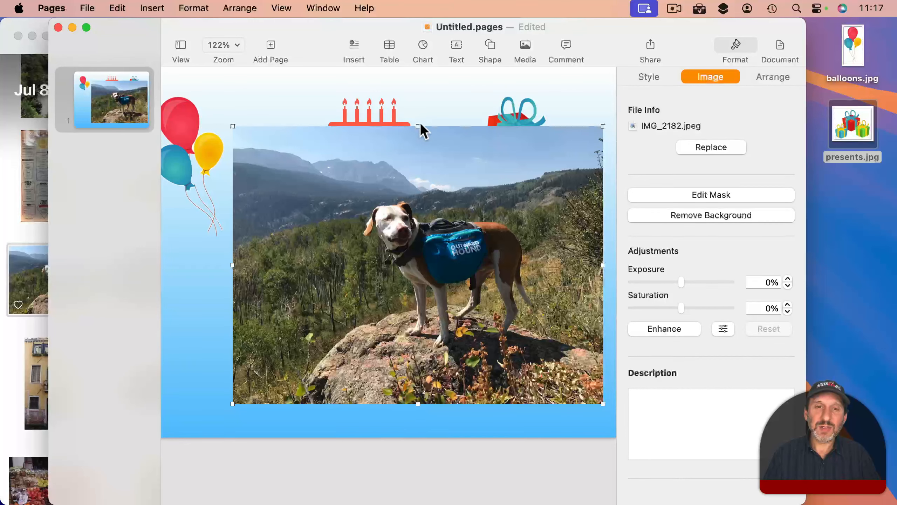
{"action": "left_click_drag", "start_coordinate": [418, 126], "coordinate": [414, 249]}
{"action": "left_click_drag", "start_coordinate": [404, 293], "coordinate": [380, 296]}
Step: Crop the lower edge off the dog photo using its mask
{"action": "double_click", "coordinate": [387, 316]}
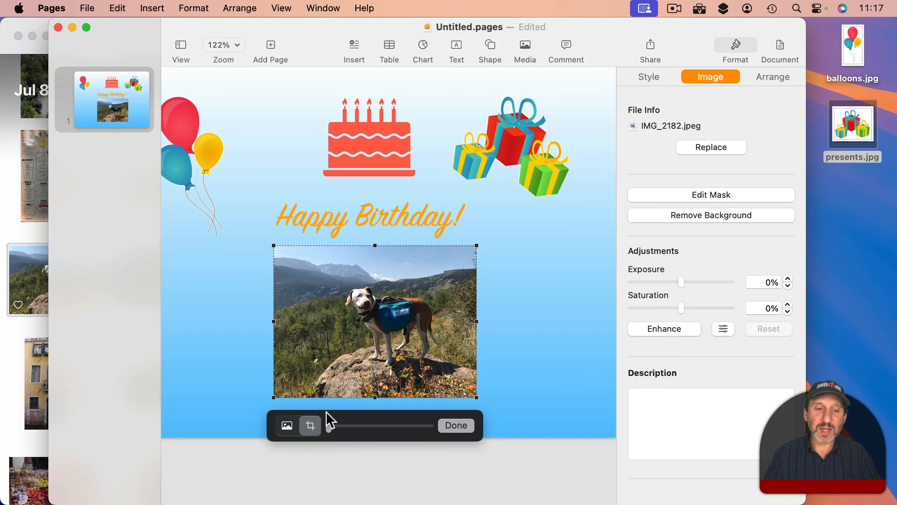
{"action": "left_click_drag", "start_coordinate": [373, 396], "coordinate": [372, 376]}
{"action": "left_click", "coordinate": [458, 425]}
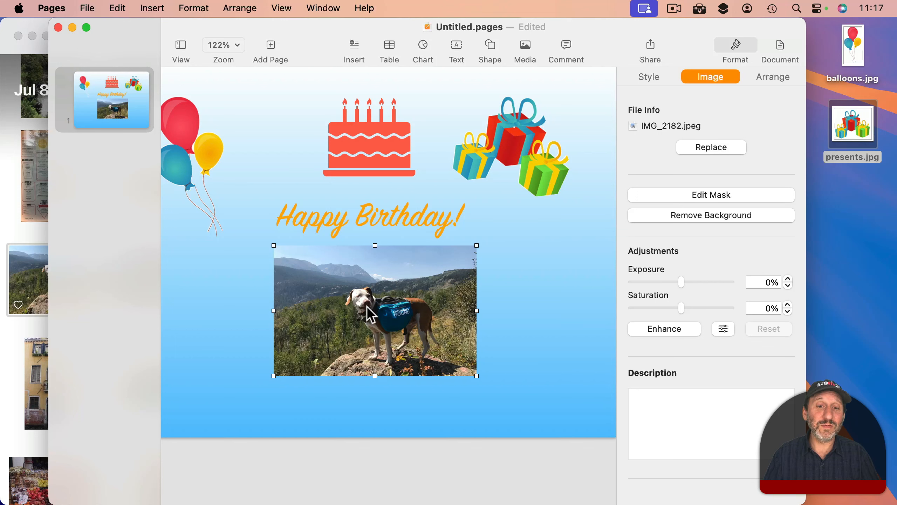
Step: Remove the landscape background from the dog photo so only the dog is kept
{"action": "left_click", "coordinate": [691, 214]}
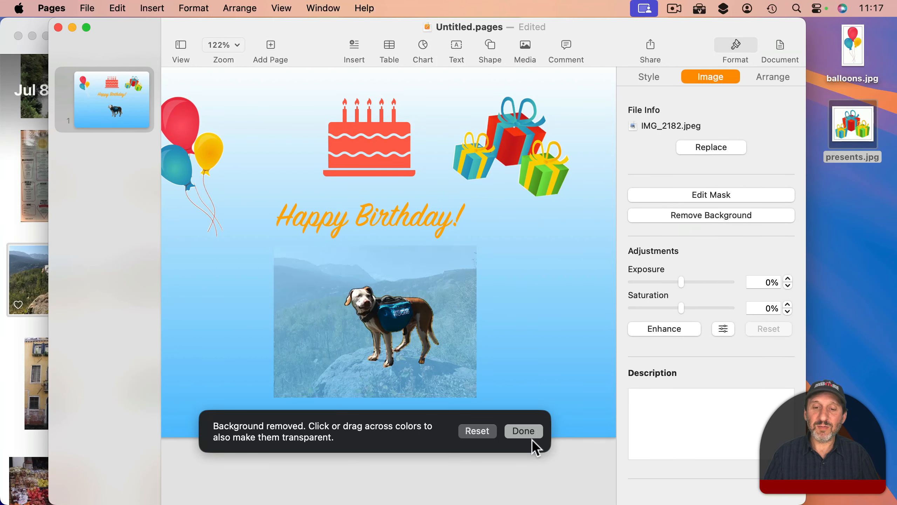
{"action": "left_click", "coordinate": [523, 431]}
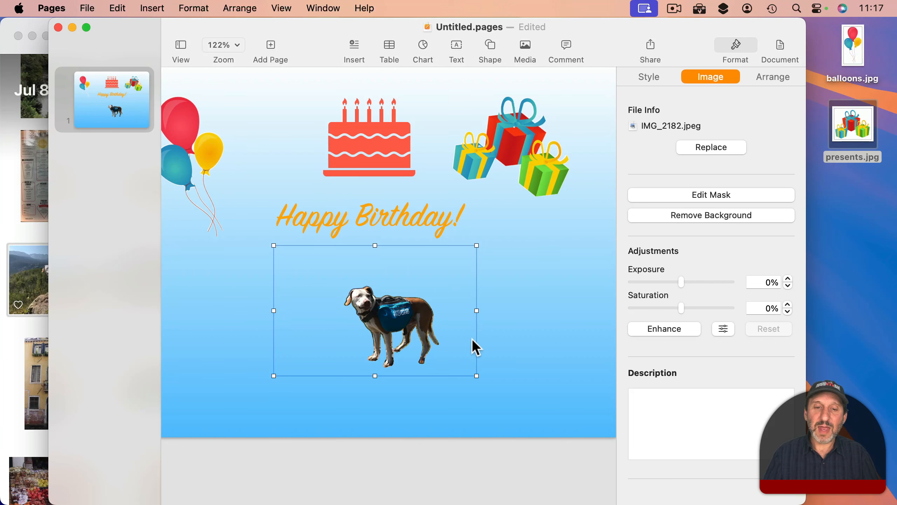
{"action": "left_click", "coordinate": [502, 330]}
Step: Enlarge the dog cutout and reposition it beneath the "Happy Birthday!" text
{"action": "left_click", "coordinate": [386, 311]}
{"action": "left_click_drag", "start_coordinate": [476, 310], "coordinate": [553, 309]}
{"action": "left_click_drag", "start_coordinate": [450, 322], "coordinate": [383, 297]}
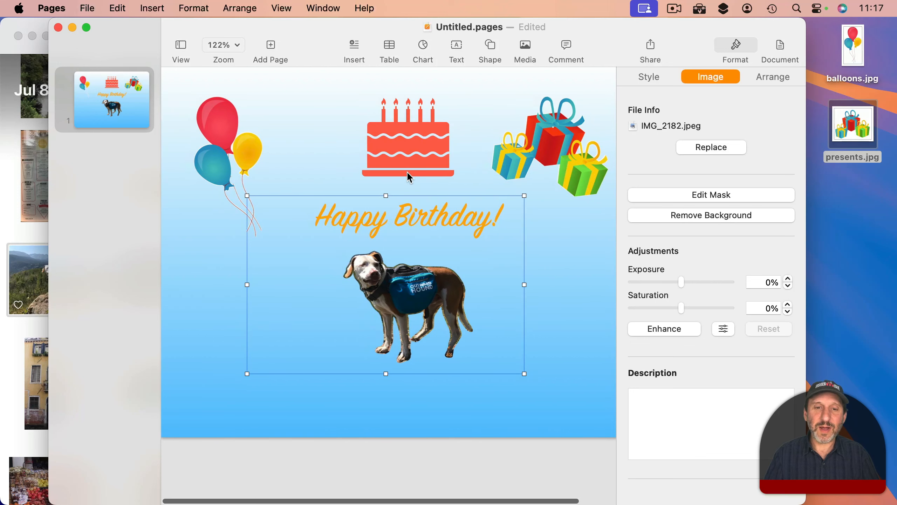
{"action": "left_click", "coordinate": [493, 209]}
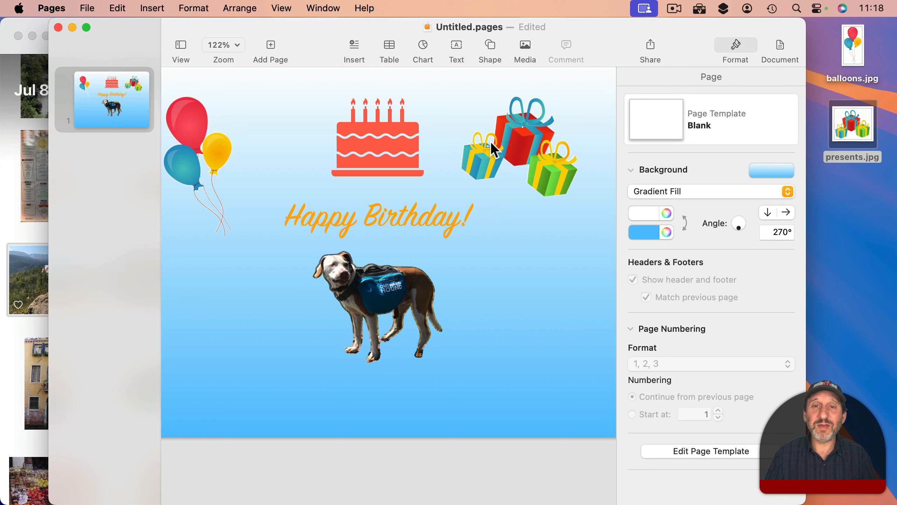
{"action": "left_click", "coordinate": [493, 45]}
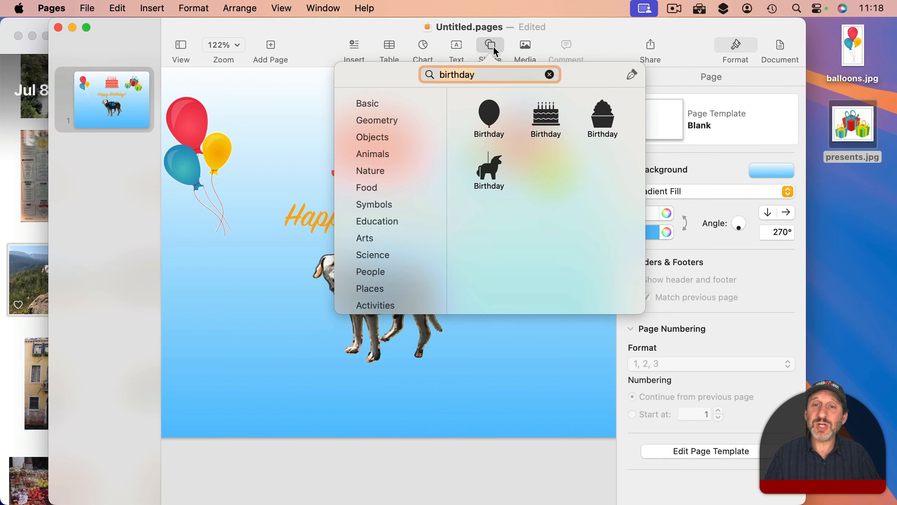
{"action": "left_click", "coordinate": [632, 74]}
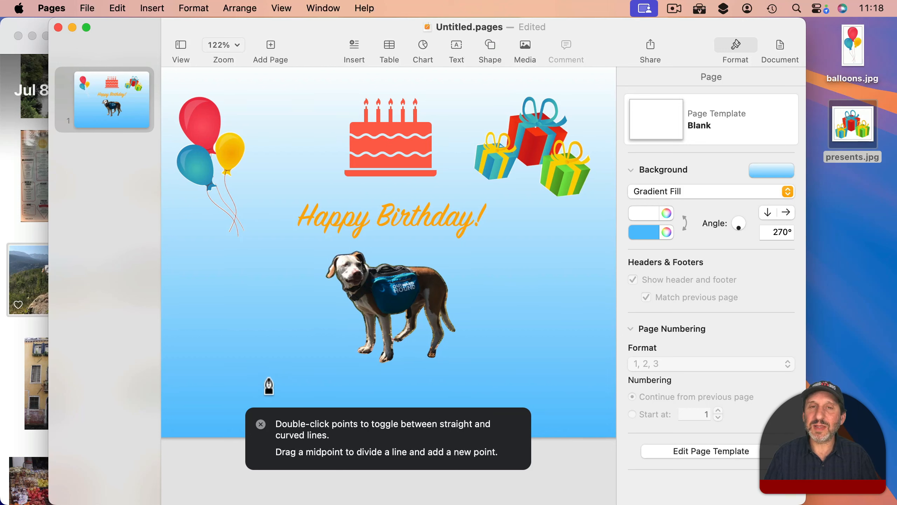
{"action": "left_click", "coordinate": [241, 377]}
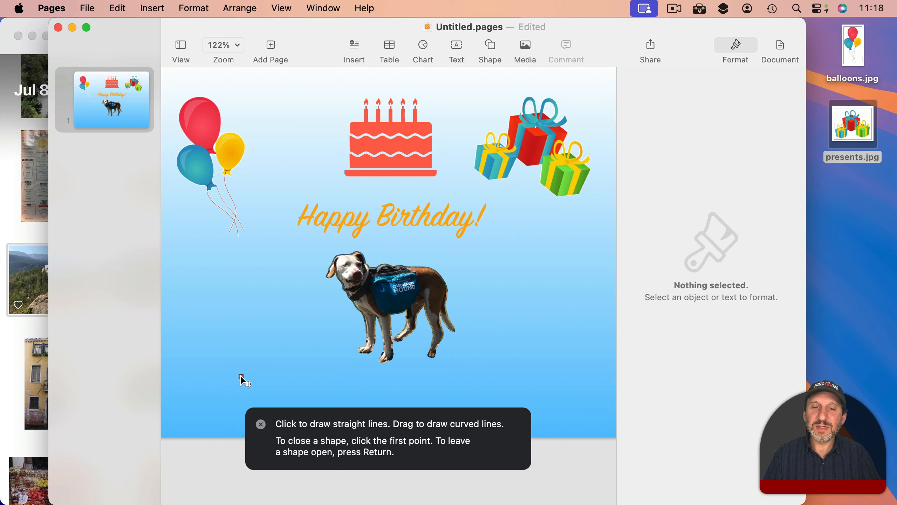
{"action": "left_click", "coordinate": [557, 377]}
{"action": "key", "text": "super+z"}
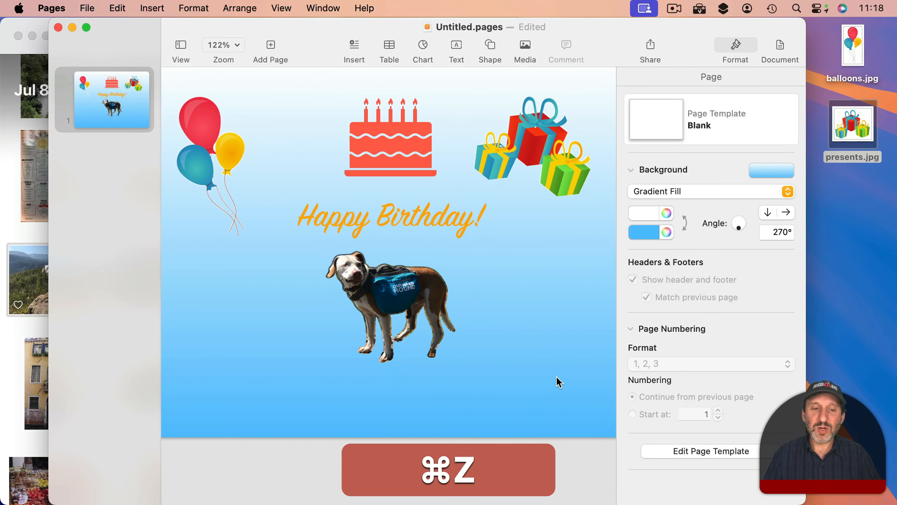
Step: Draw an open wavy line with the Pen tool across the card beneath the dog, and shift it slightly to center it
{"action": "left_click", "coordinate": [491, 46]}
{"action": "left_click", "coordinate": [637, 62]}
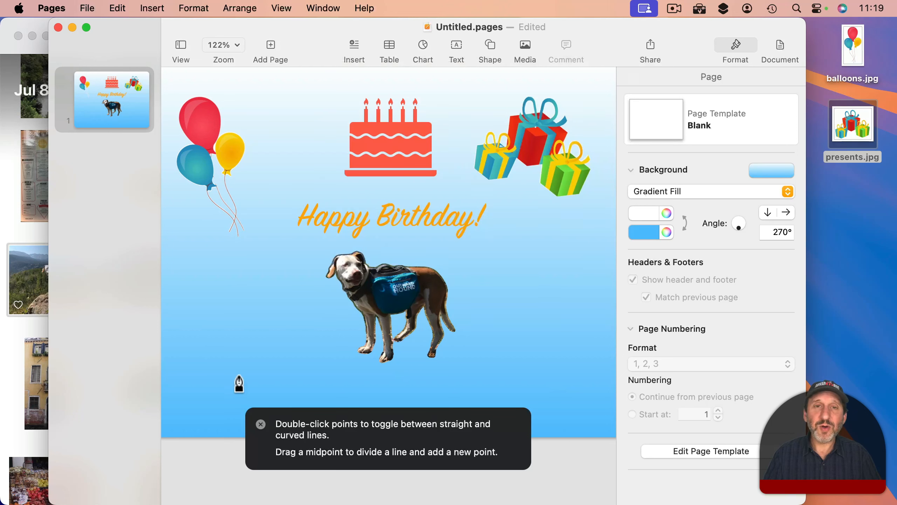
{"action": "left_click", "coordinate": [240, 375]}
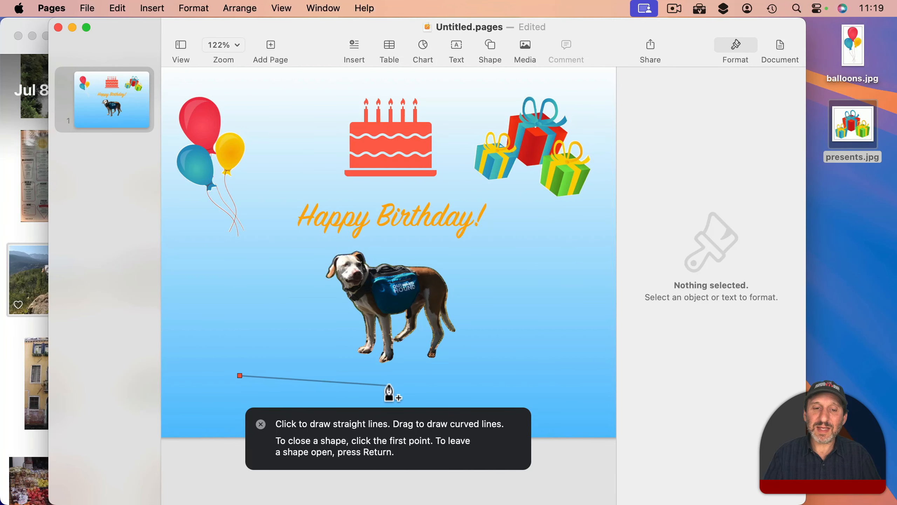
{"action": "mouse_move", "coordinate": [389, 385]}
{"action": "left_mouse_down"}
{"action": "mouse_move", "coordinate": [395, 376]}
{"action": "mouse_move", "coordinate": [392, 411]}
{"action": "mouse_move", "coordinate": [398, 401]}
{"action": "left_mouse_up"}
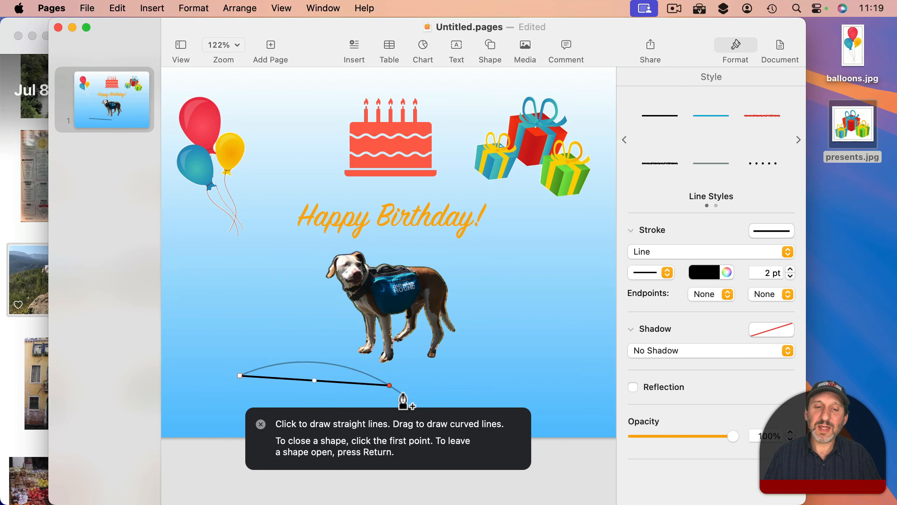
{"action": "left_click", "coordinate": [516, 392]}
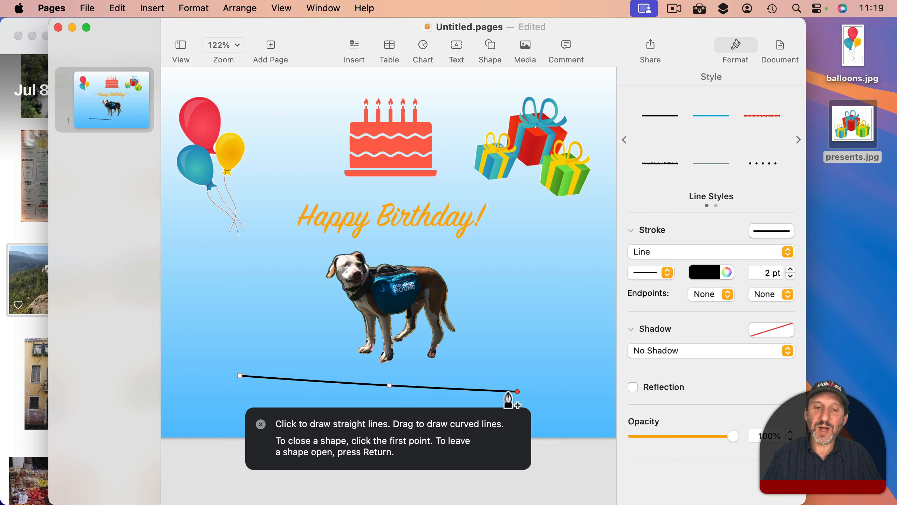
{"action": "mouse_move", "coordinate": [517, 391]}
{"action": "left_mouse_down"}
{"action": "mouse_move", "coordinate": [515, 403]}
{"action": "mouse_move", "coordinate": [523, 400]}
{"action": "left_mouse_up"}
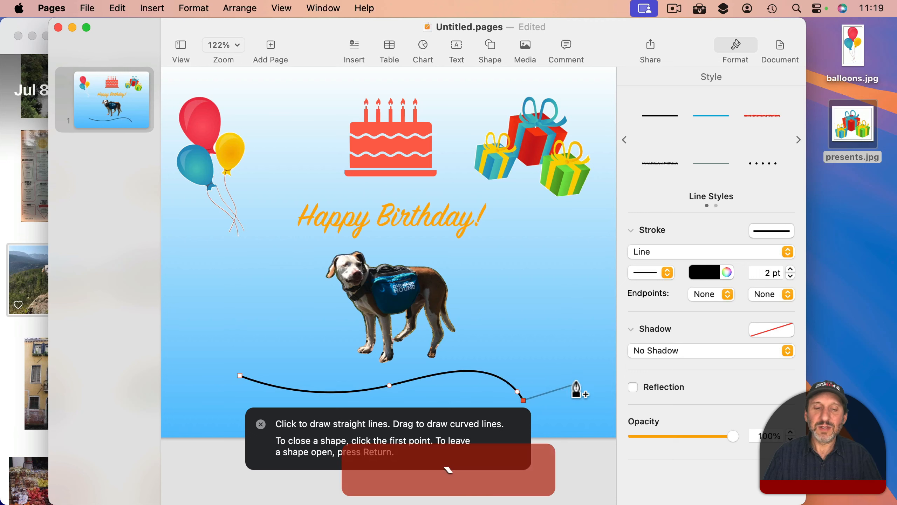
{"action": "key", "text": "Return"}
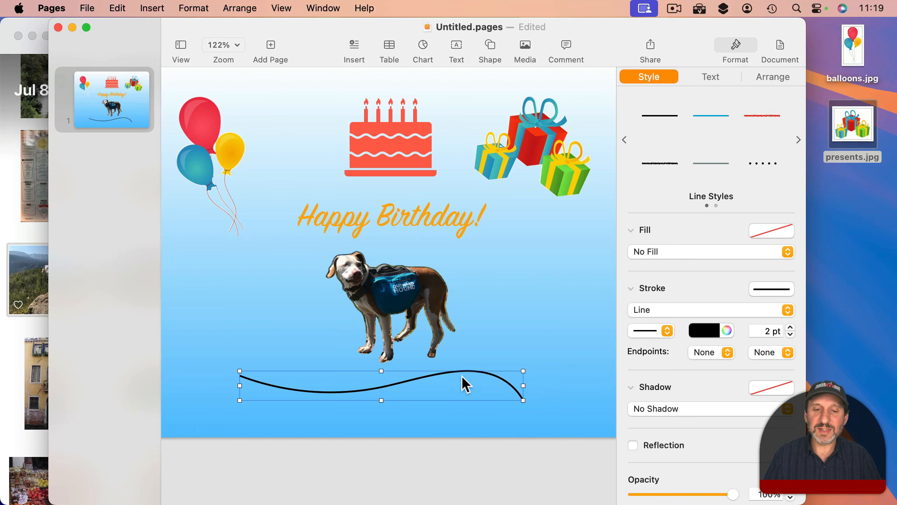
{"action": "mouse_move", "coordinate": [457, 370]}
{"action": "left_mouse_down"}
{"action": "mouse_move", "coordinate": [480, 380]}
{"action": "mouse_move", "coordinate": [473, 373]}
{"action": "left_mouse_up"}
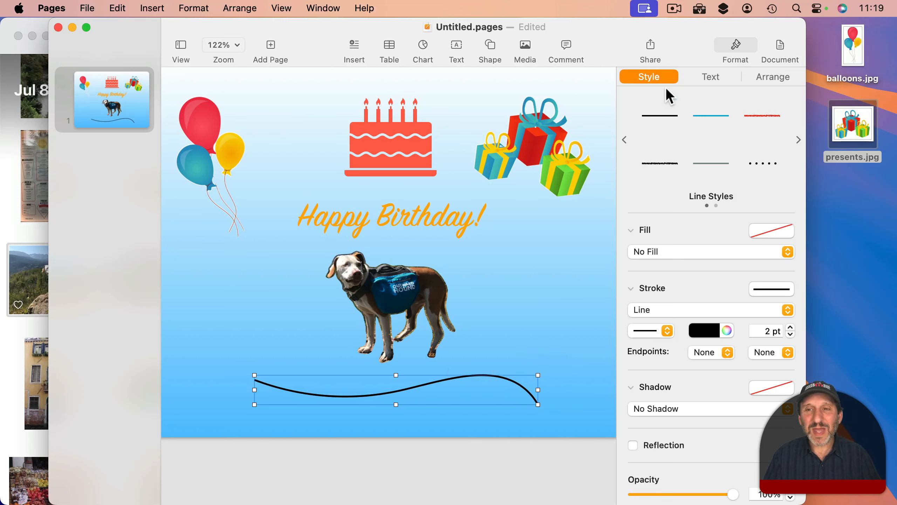
Step: Style the wavy line with a solid 7 pt green stroke
{"action": "left_click", "coordinate": [758, 155]}
{"action": "left_click", "coordinate": [758, 116]}
{"action": "left_click", "coordinate": [656, 117]}
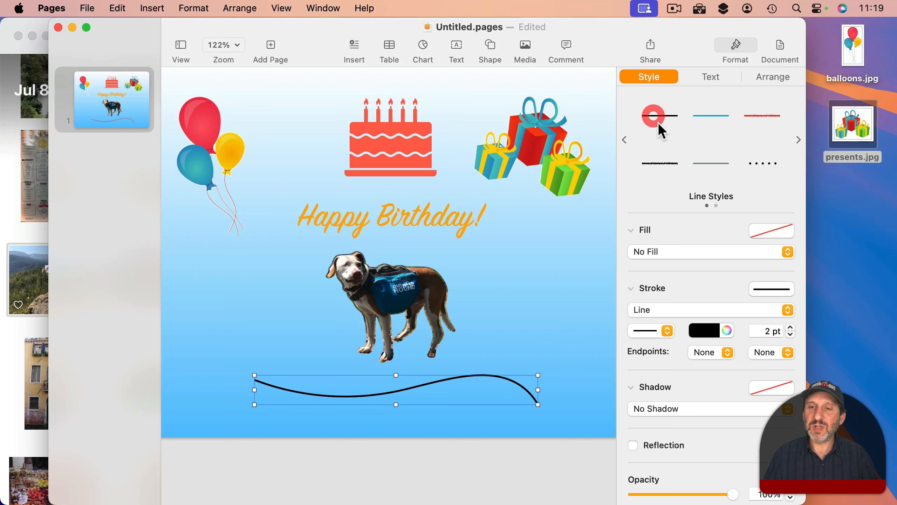
{"action": "left_click", "coordinate": [791, 327]}
{"action": "left_click", "coordinate": [791, 328]}
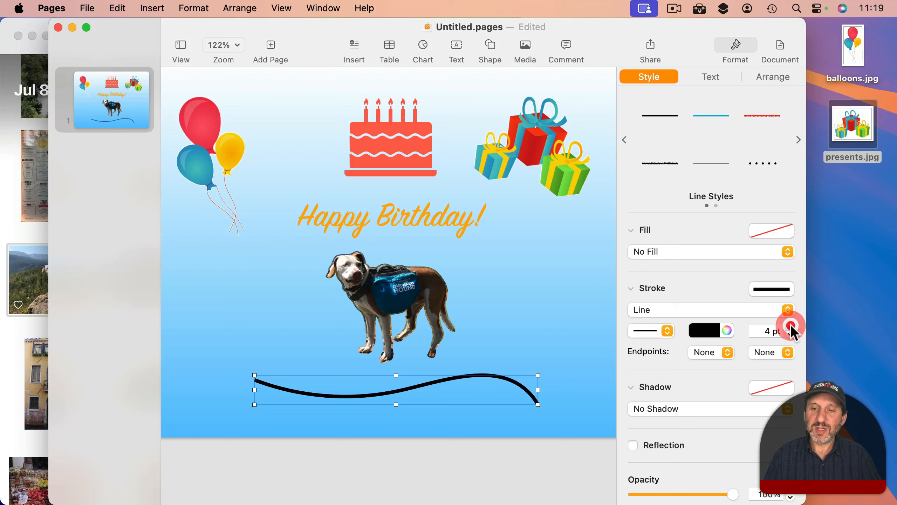
{"action": "left_click", "coordinate": [790, 327]}
{"action": "left_click", "coordinate": [790, 328]}
{"action": "left_click", "coordinate": [790, 327]}
{"action": "left_click", "coordinate": [708, 331]}
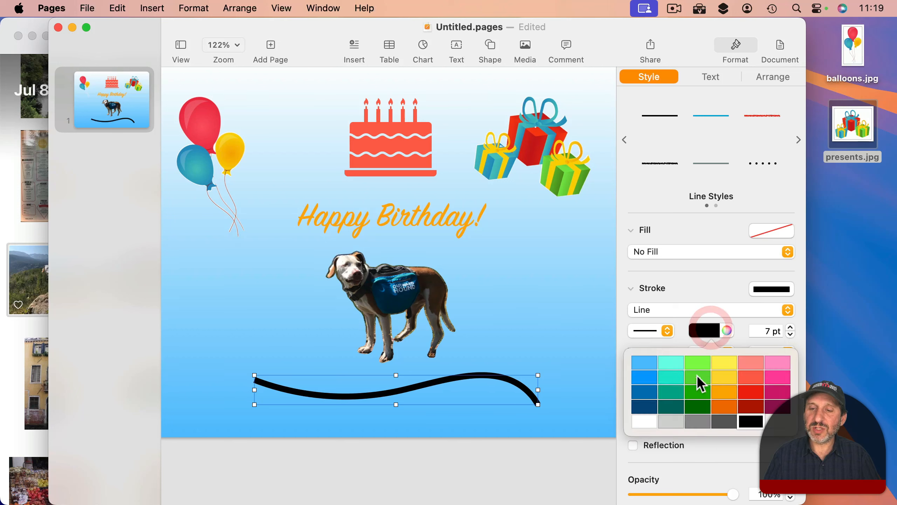
{"action": "left_click", "coordinate": [690, 390]}
{"action": "left_click", "coordinate": [515, 252]}
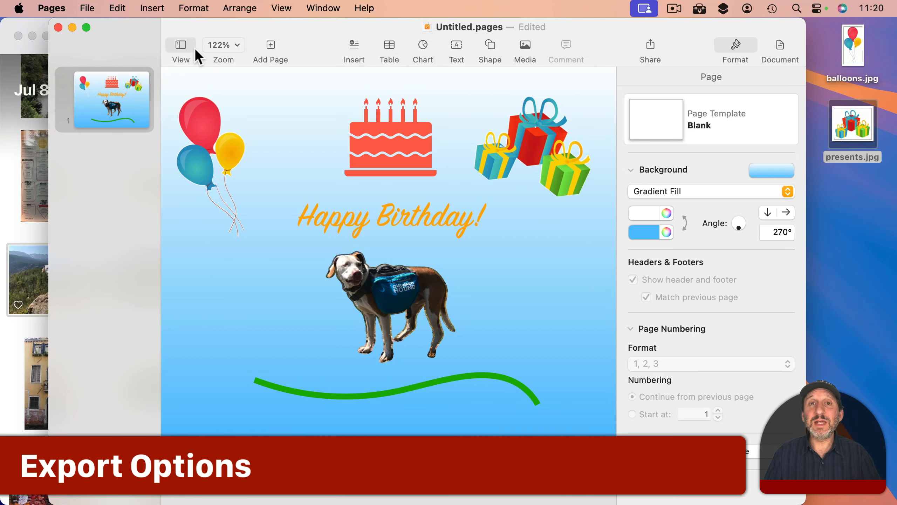
Step: Export all pages as images in JPEG (Smaller File Size) format to the Desktop under the name Birthday
{"action": "left_click", "coordinate": [87, 8]}
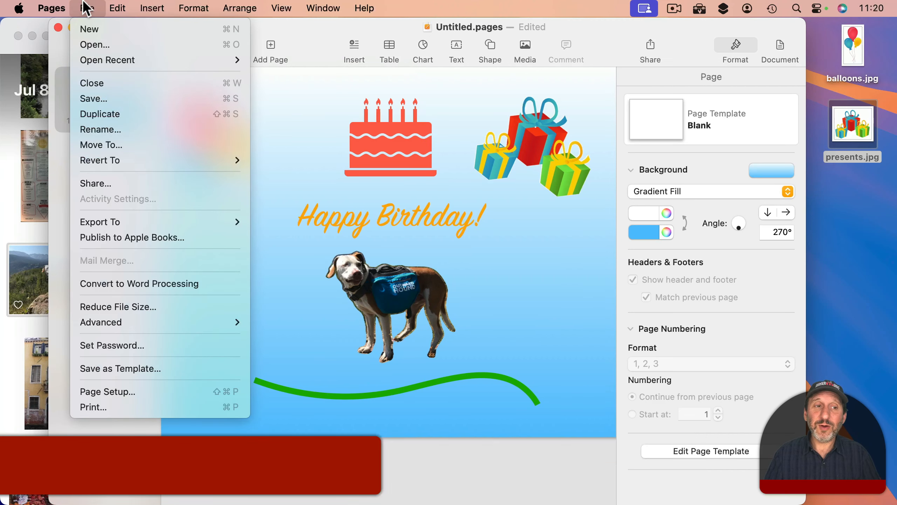
{"action": "mouse_move", "coordinate": [130, 222]}
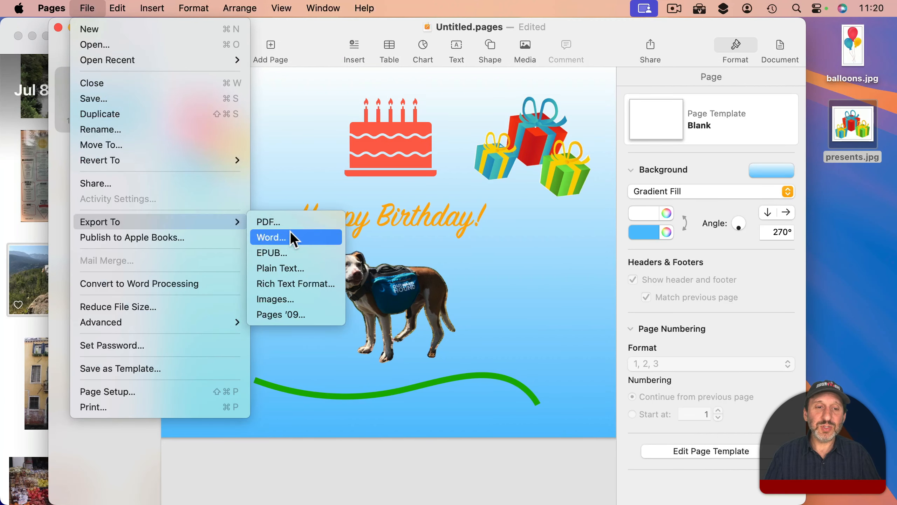
{"action": "left_click", "coordinate": [295, 299]}
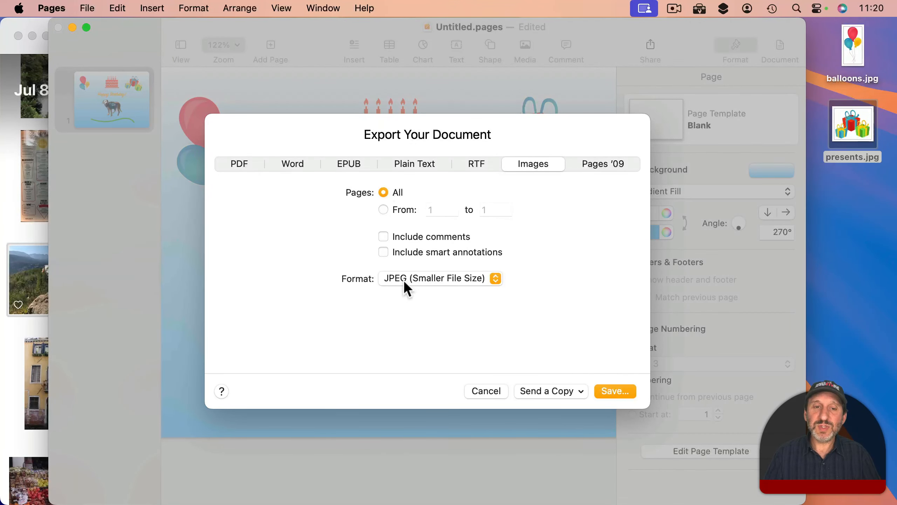
{"action": "left_click", "coordinate": [404, 280]}
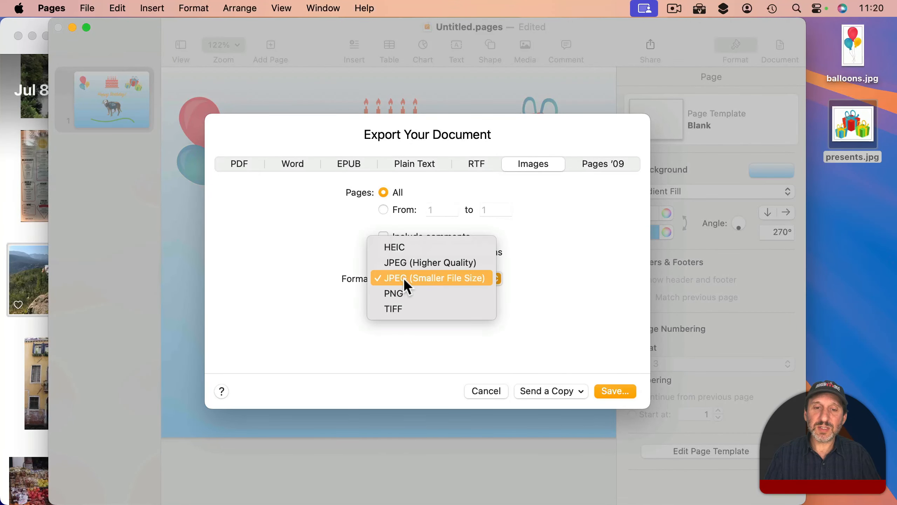
{"action": "left_click", "coordinate": [404, 278]}
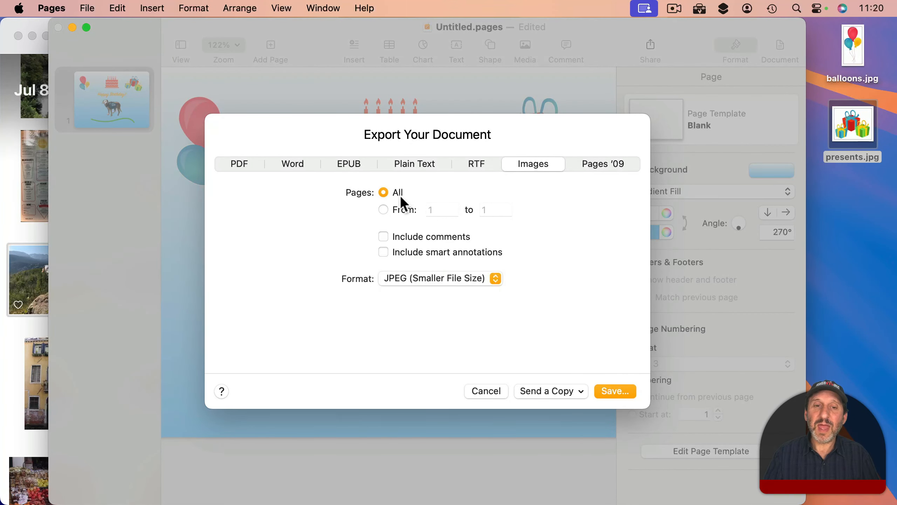
{"action": "left_click", "coordinate": [614, 391]}
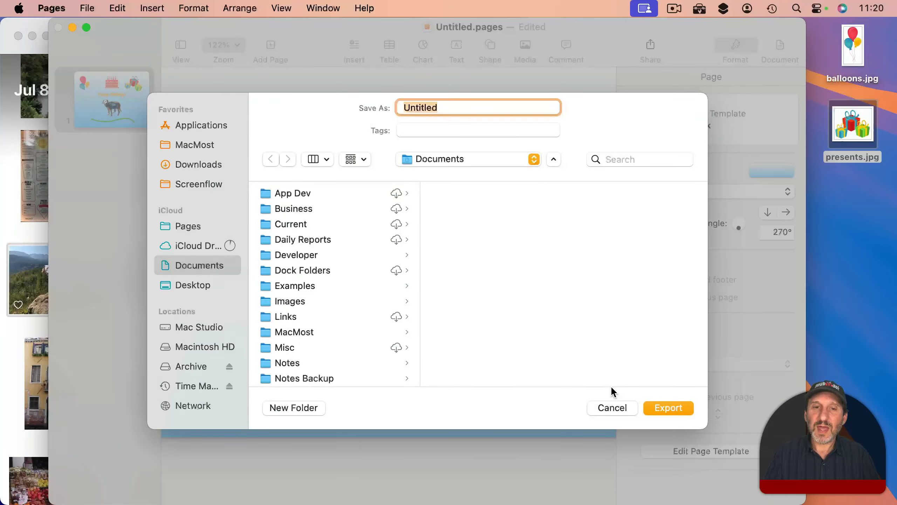
{"action": "key", "text": "super+d"}
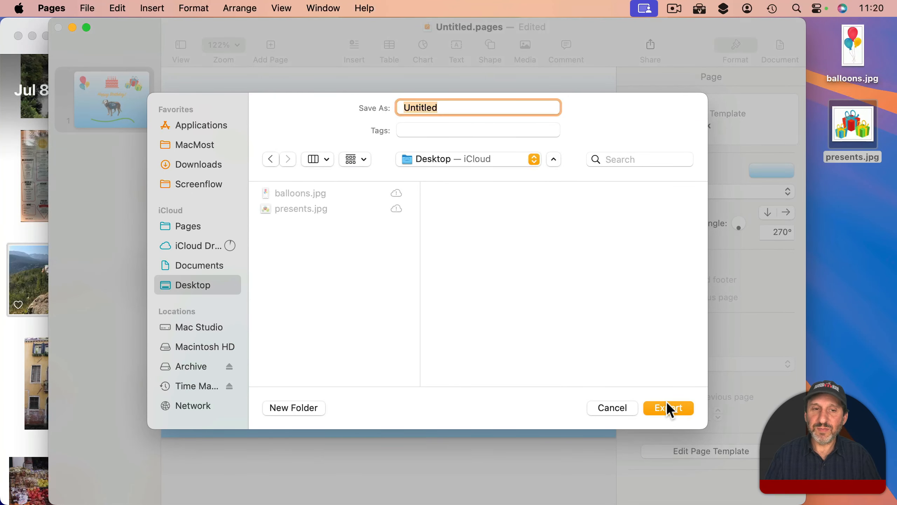
{"action": "type", "text": "Birthday"}
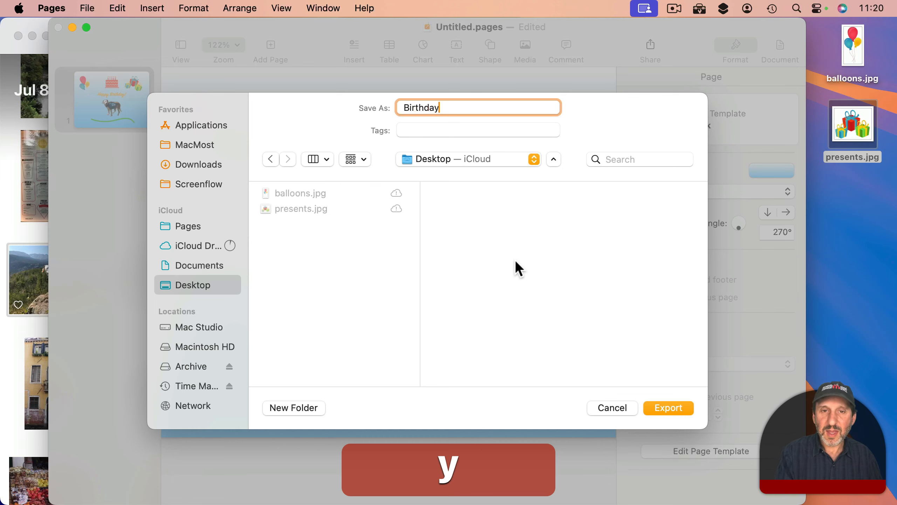
{"action": "key", "text": "Return"}
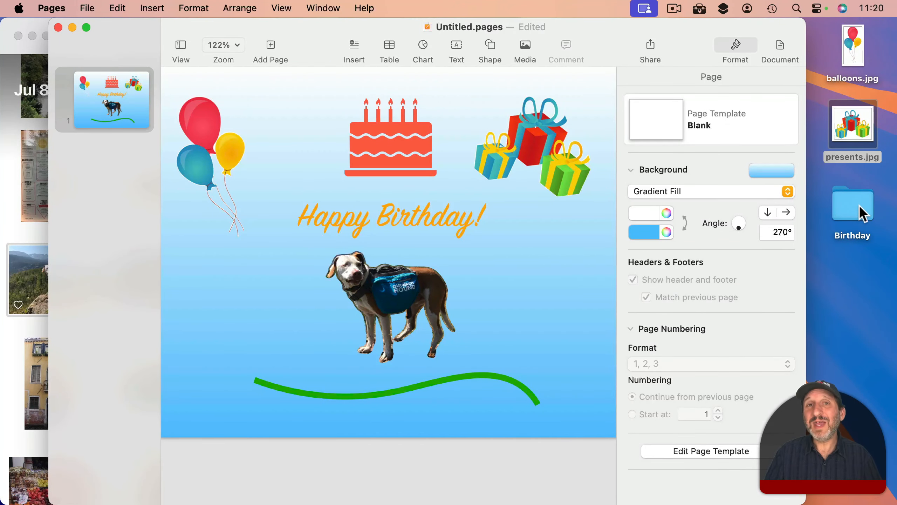
Step: Move Birthday.1.jpeg out of the exported Birthday folder onto the Desktop, replacing the emptied folder below presents.jpg
{"action": "left_click", "coordinate": [860, 205]}
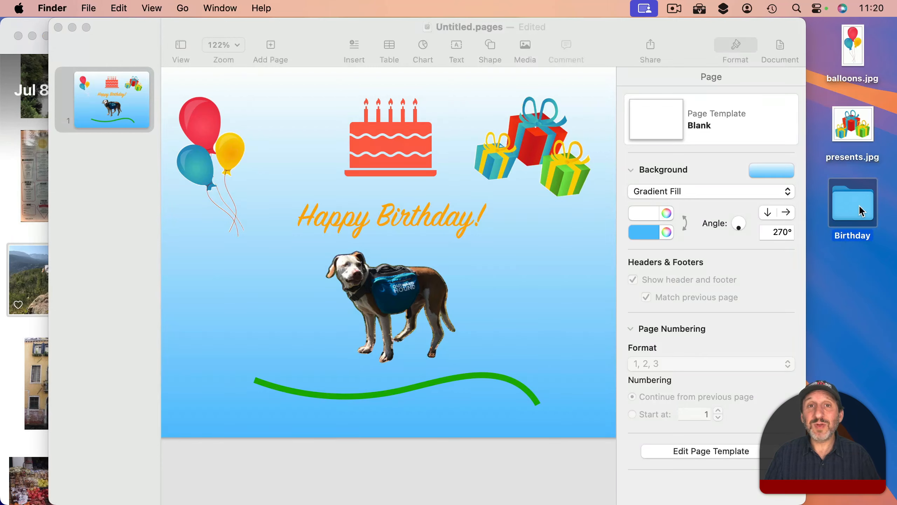
{"action": "double_click", "coordinate": [858, 205]}
{"action": "left_click", "coordinate": [281, 120]}
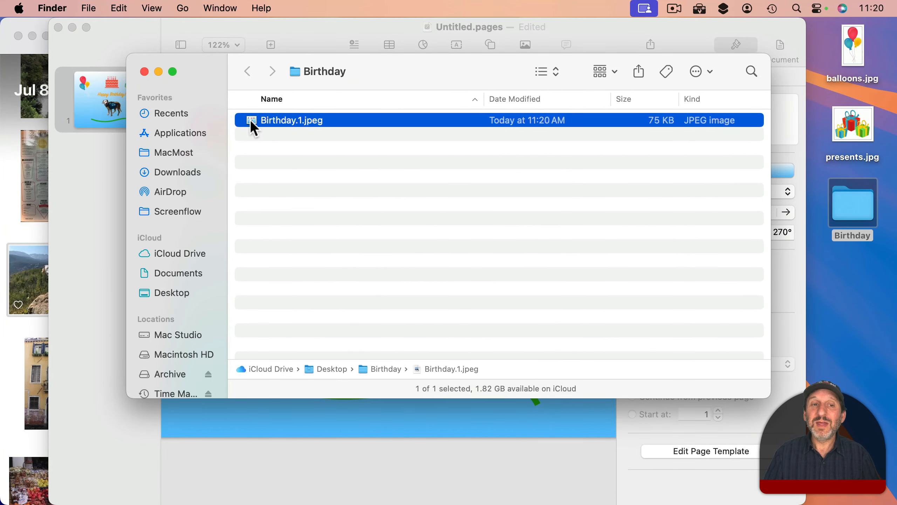
{"action": "left_click_drag", "start_coordinate": [252, 122], "coordinate": [861, 285]}
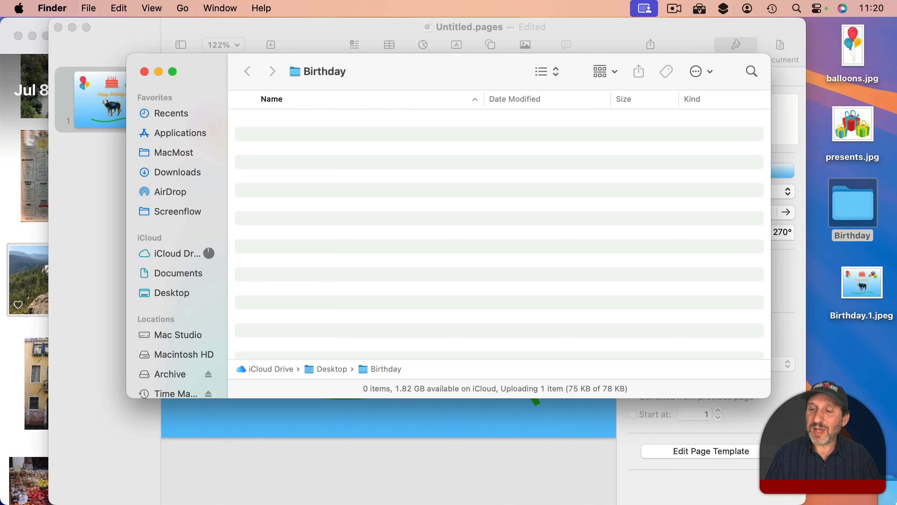
{"action": "left_click_drag", "start_coordinate": [894, 499], "coordinate": [864, 497]}
{"action": "left_click_drag", "start_coordinate": [866, 281], "coordinate": [865, 207]}
Step: Preview the exported Birthday.1.jpeg and return to the card in Pages, selecting the presents image
{"action": "key", "text": "space"}
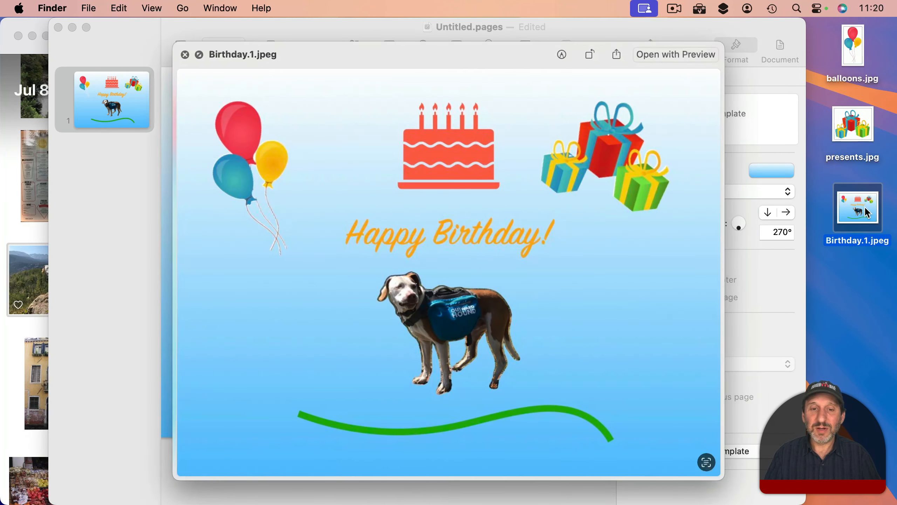
{"action": "key", "text": "space"}
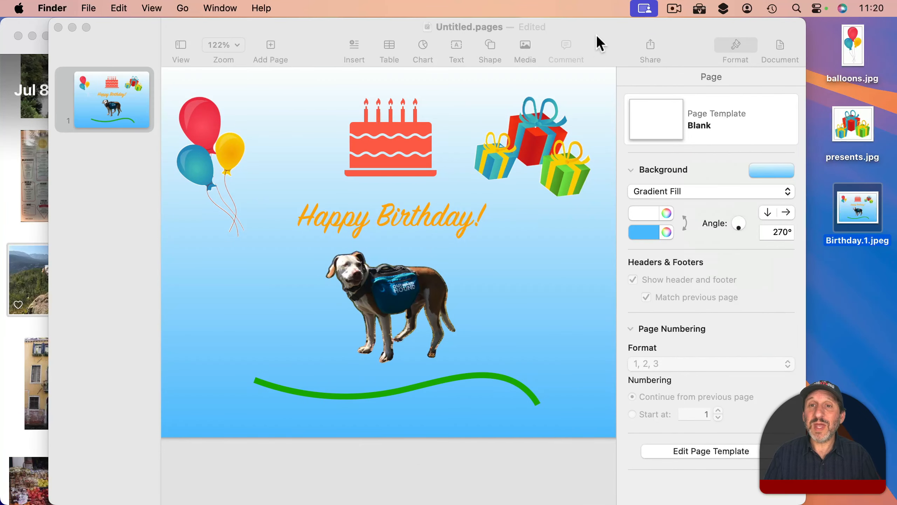
{"action": "left_click", "coordinate": [596, 34]}
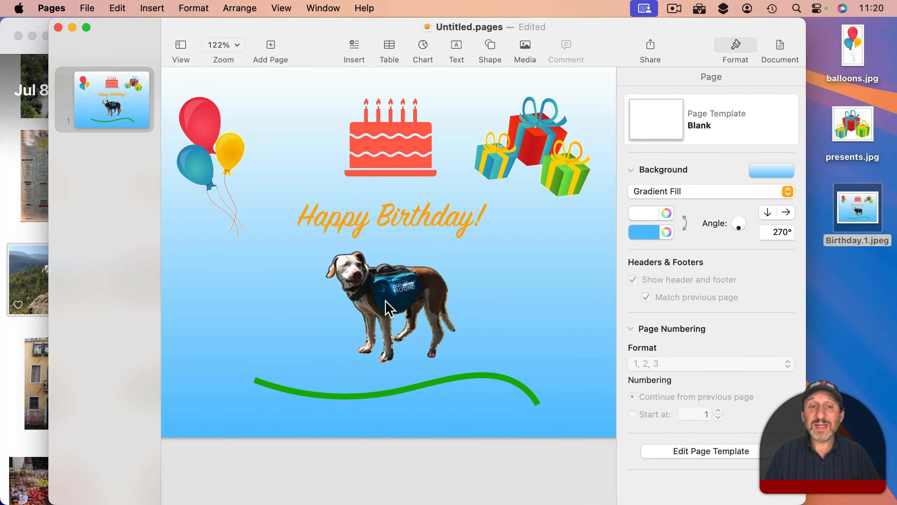
{"action": "left_click", "coordinate": [357, 150]}
{"action": "left_click", "coordinate": [520, 136]}
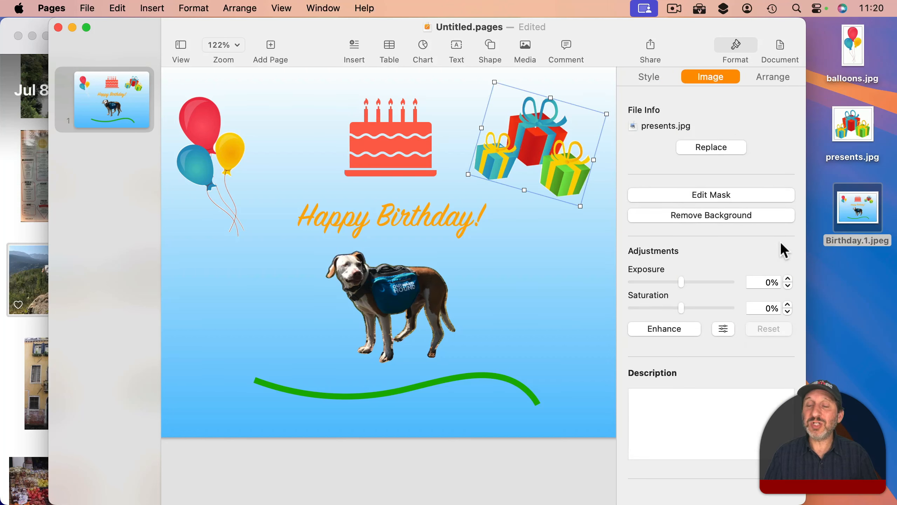
Step: Open the card as a PDF in Preview through the print options
{"action": "left_click", "coordinate": [88, 9]}
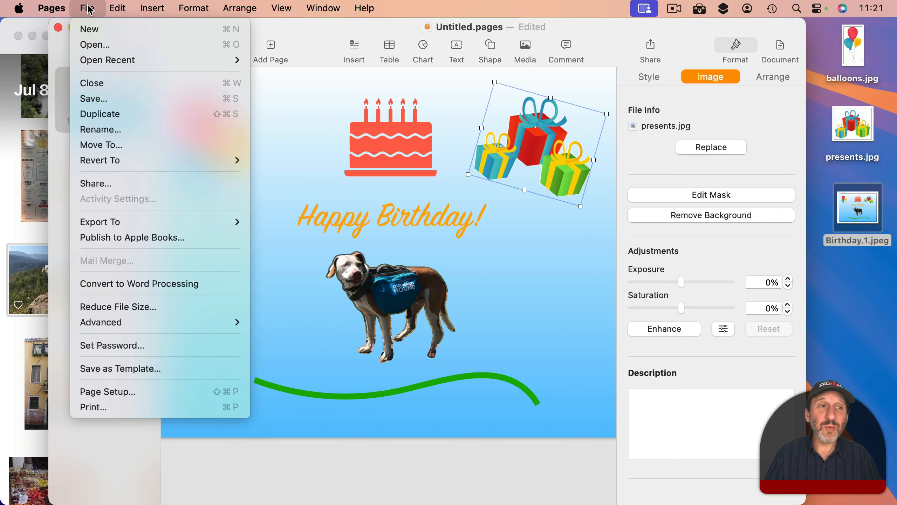
{"action": "left_click", "coordinate": [100, 407]}
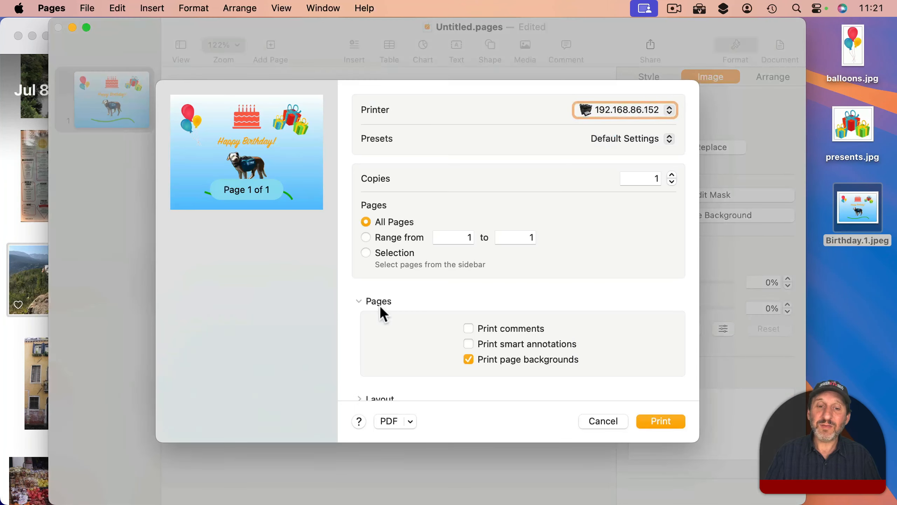
{"action": "left_click", "coordinate": [408, 420]}
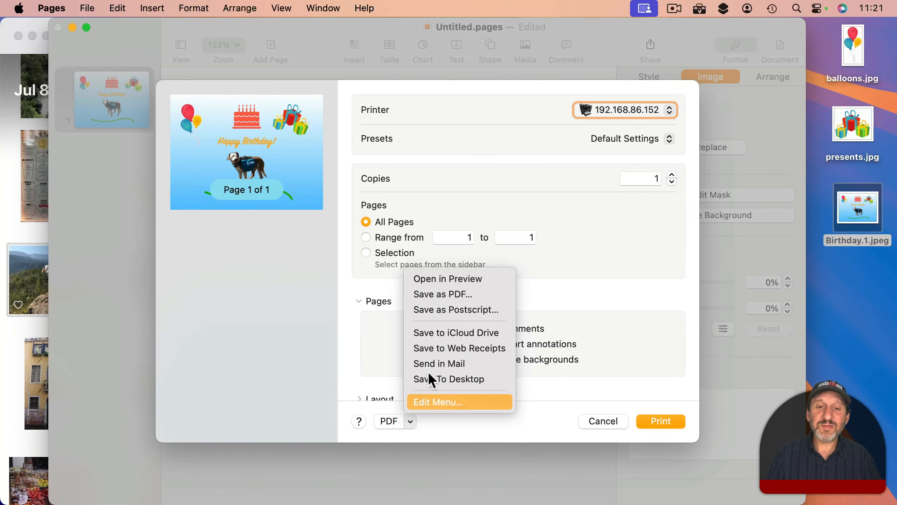
{"action": "left_click", "coordinate": [446, 278]}
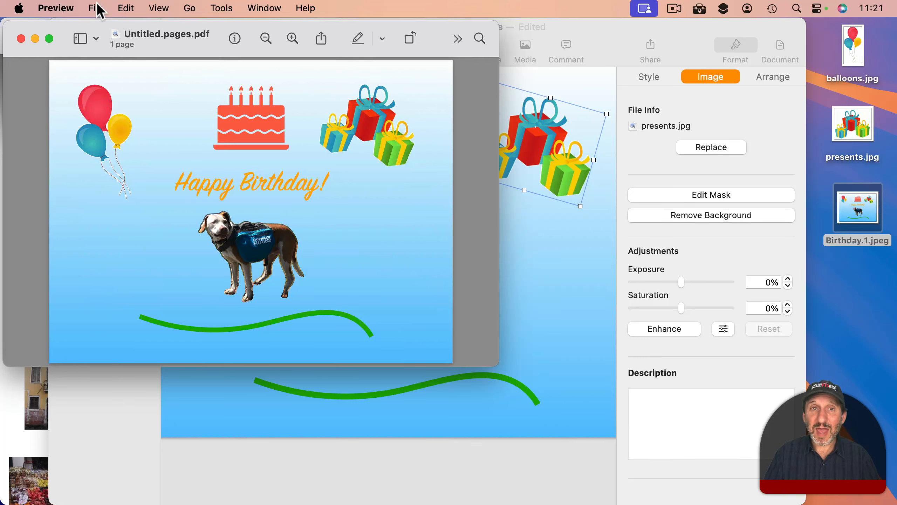
Step: Export the PDF from Preview to the Desktop as a medium-quality JPEG named Birthday2
{"action": "left_click", "coordinate": [95, 8]}
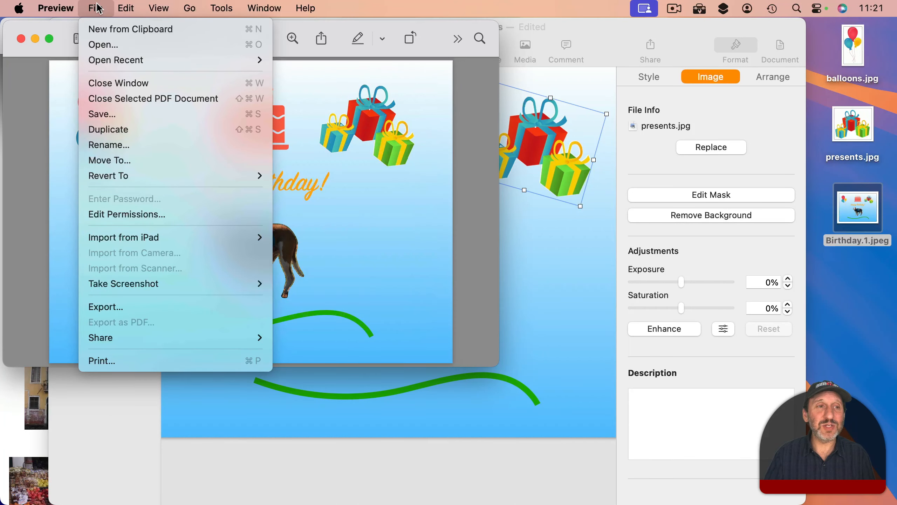
{"action": "left_click", "coordinate": [103, 311]}
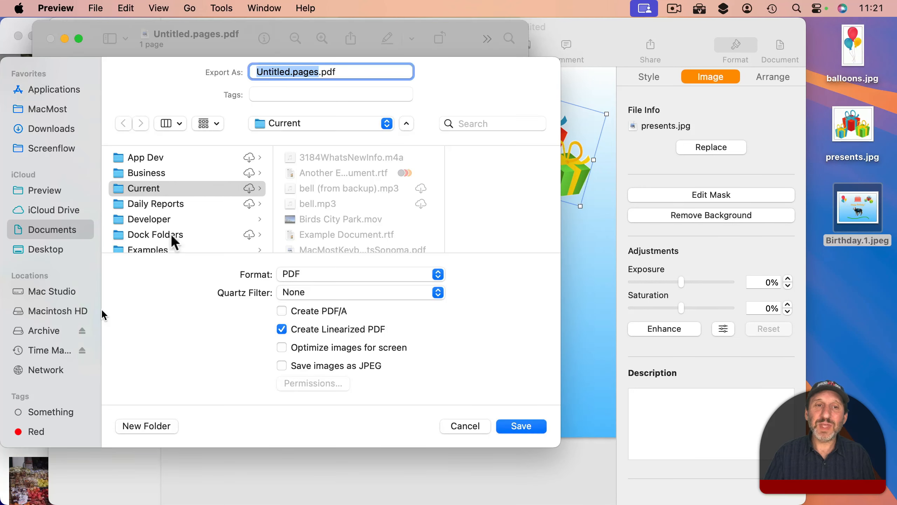
{"action": "left_click", "coordinate": [316, 274]}
{"action": "left_click", "coordinate": [313, 226]}
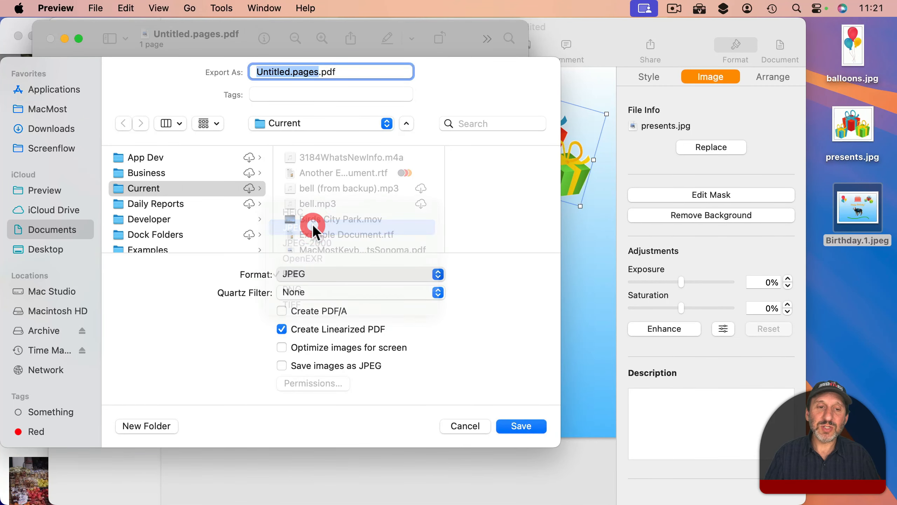
{"action": "left_click_drag", "start_coordinate": [397, 354], "coordinate": [352, 353]}
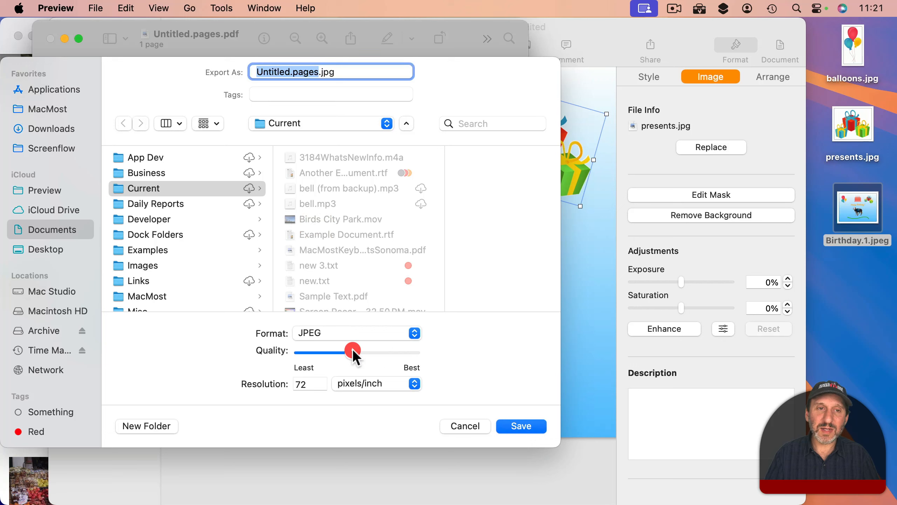
{"action": "type", "text": "Birthday2"}
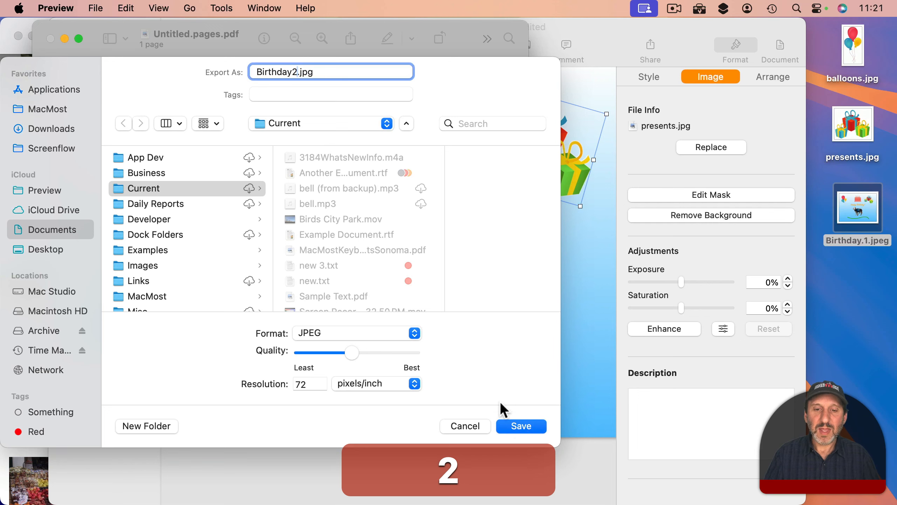
{"action": "key", "text": "super+d"}
{"action": "left_click", "coordinate": [516, 422]}
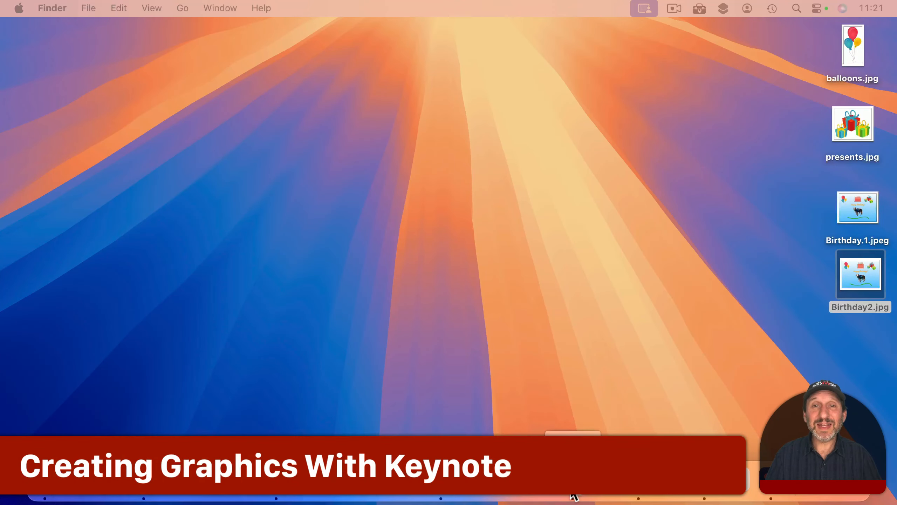
Step: Switch to Keynote, create a Basic White presentation and delete all placeholder text boxes from its first slide
{"action": "left_click", "coordinate": [574, 497]}
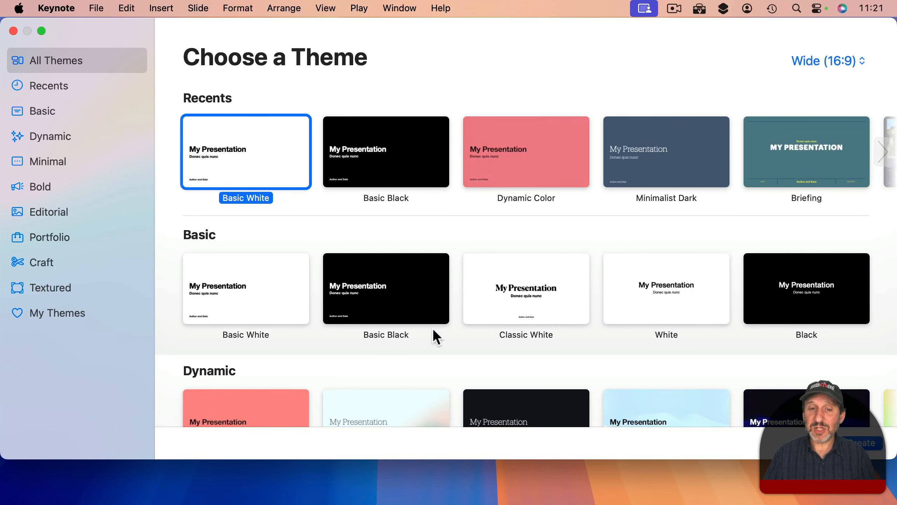
{"action": "double_click", "coordinate": [231, 143]}
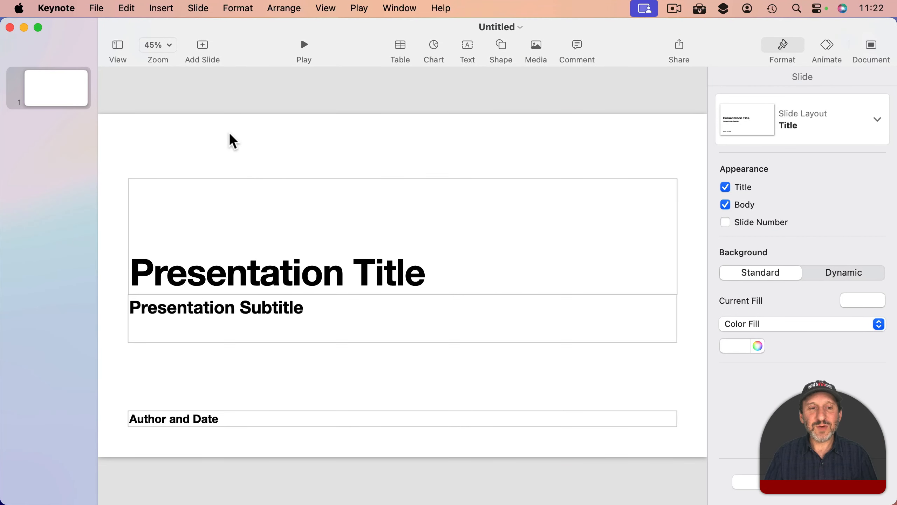
{"action": "left_click_drag", "start_coordinate": [229, 134], "coordinate": [298, 458]}
{"action": "key", "text": "BackSpace"}
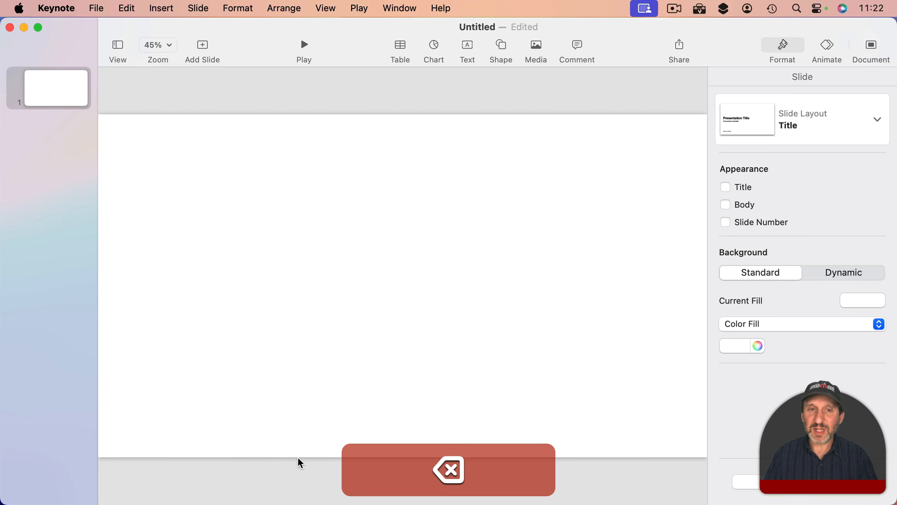
Step: Set a custom slide size of 800 by 600 points
{"action": "key", "text": "shift+super+comma"}
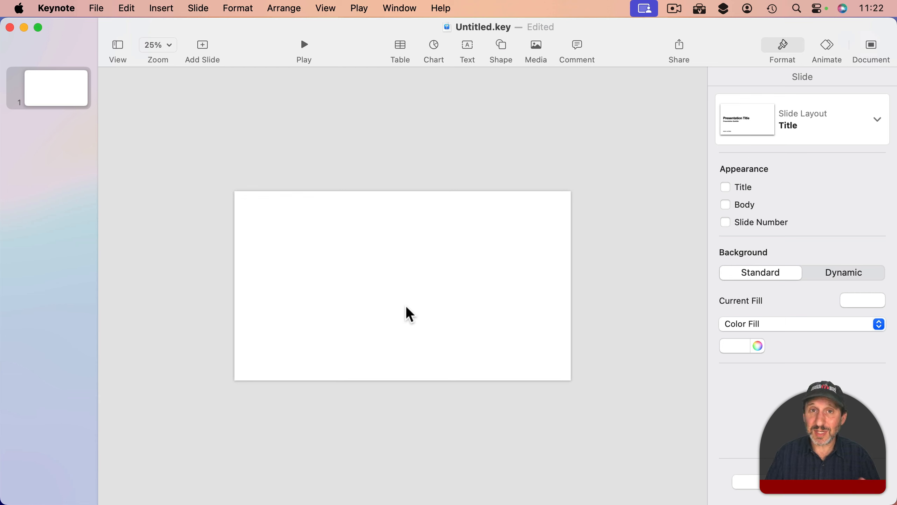
{"action": "left_click", "coordinate": [874, 45]}
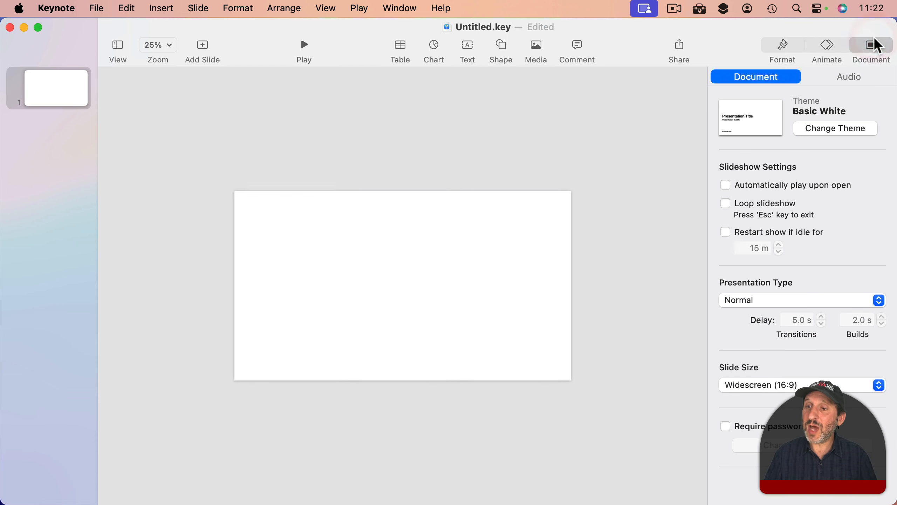
{"action": "left_click", "coordinate": [750, 391]}
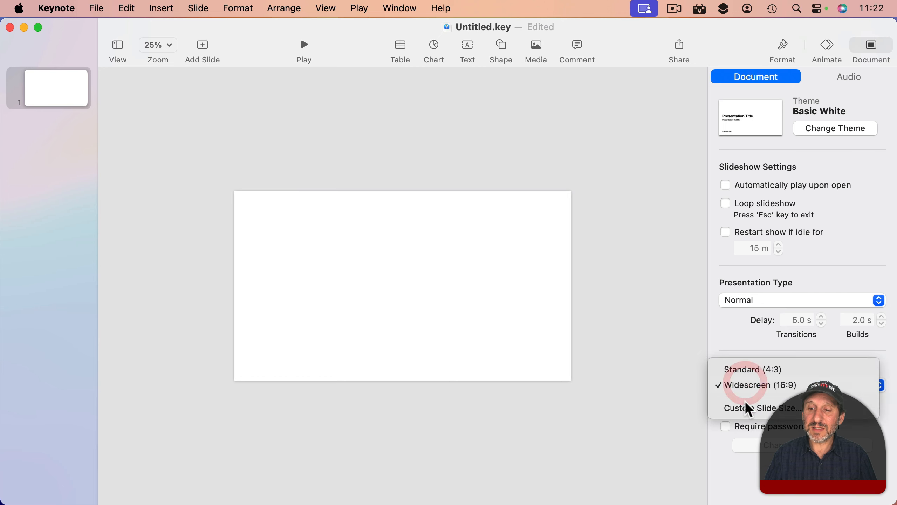
{"action": "left_click", "coordinate": [745, 408]}
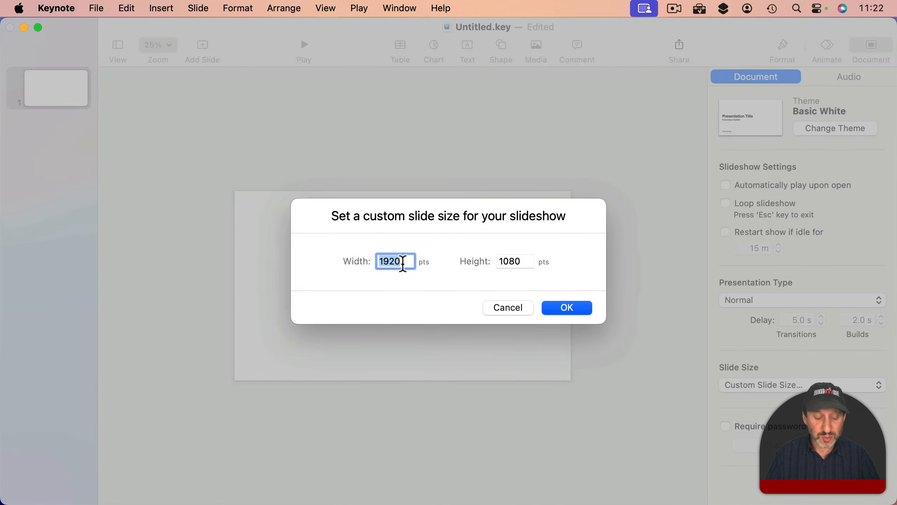
{"action": "type", "text": "800"}
{"action": "key", "text": "Tab"}
{"action": "type", "text": "600"}
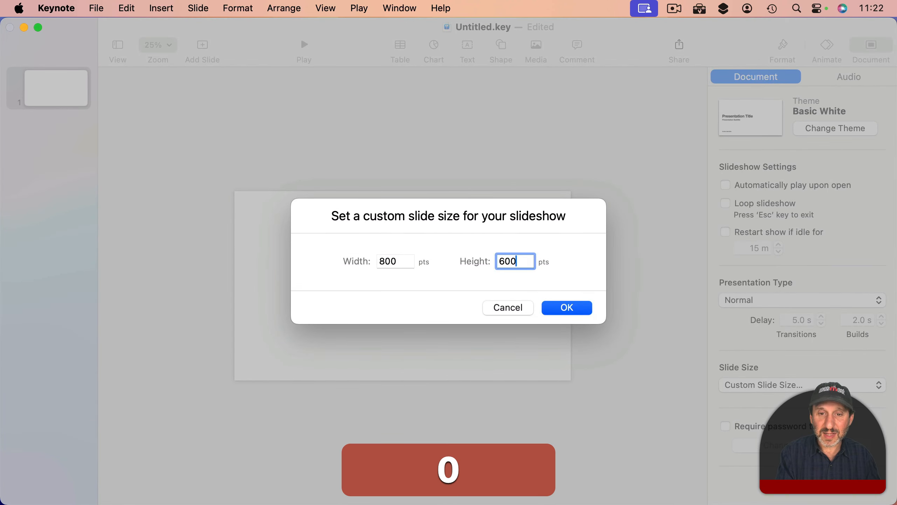
{"action": "key", "text": "Return"}
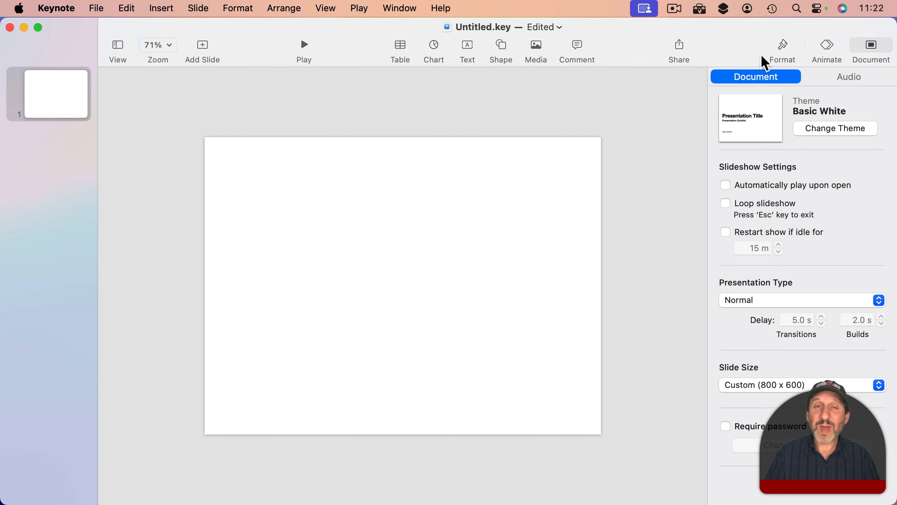
Step: Give the slide background a gradient fill from white at the top to light blue at the bottom
{"action": "left_click", "coordinate": [784, 47]}
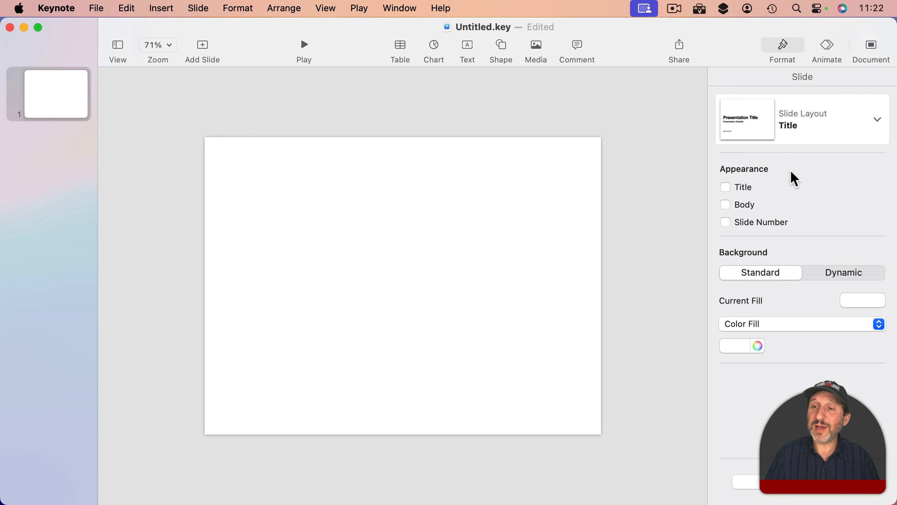
{"action": "left_click", "coordinate": [761, 326]}
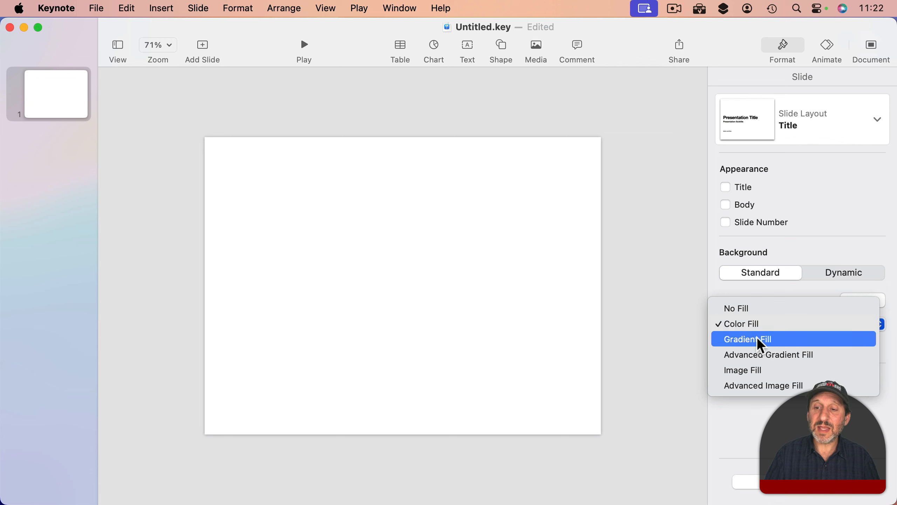
{"action": "left_click", "coordinate": [759, 338]}
{"action": "left_click", "coordinate": [748, 351]}
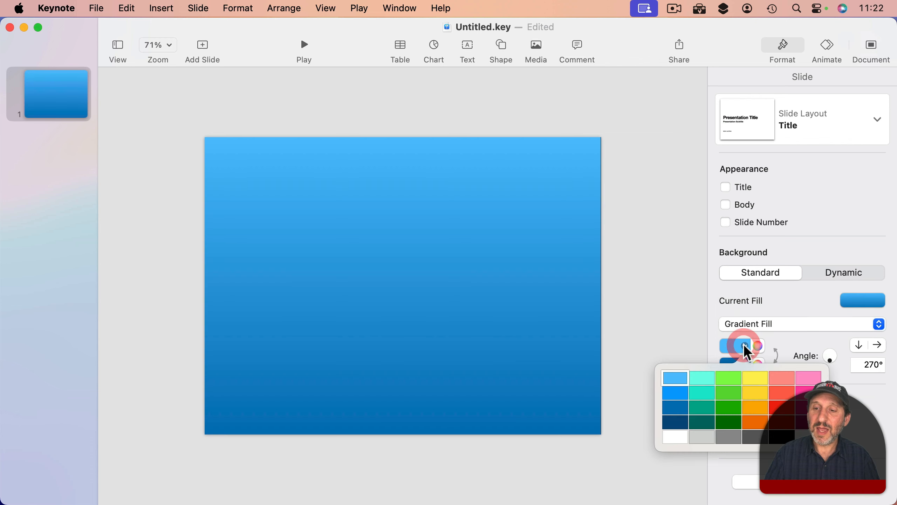
{"action": "left_click", "coordinate": [668, 436]}
{"action": "left_click", "coordinate": [738, 365]}
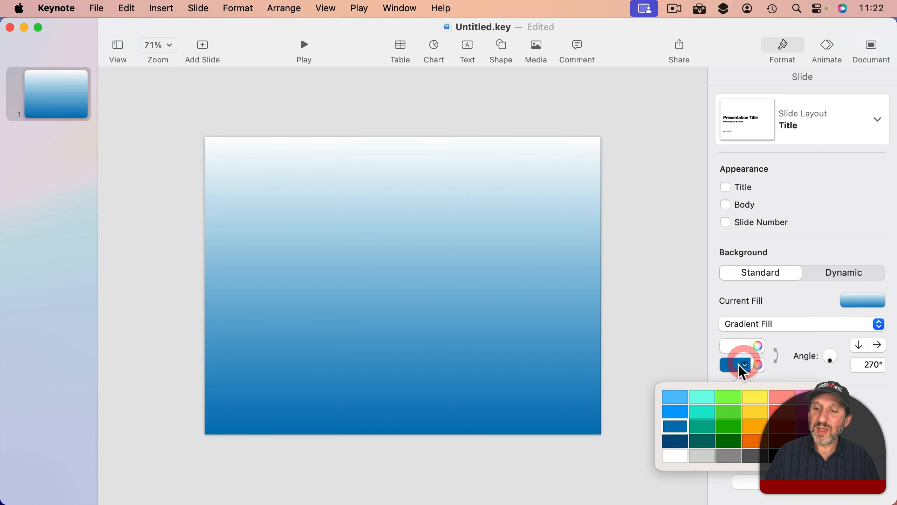
{"action": "left_click", "coordinate": [677, 398]}
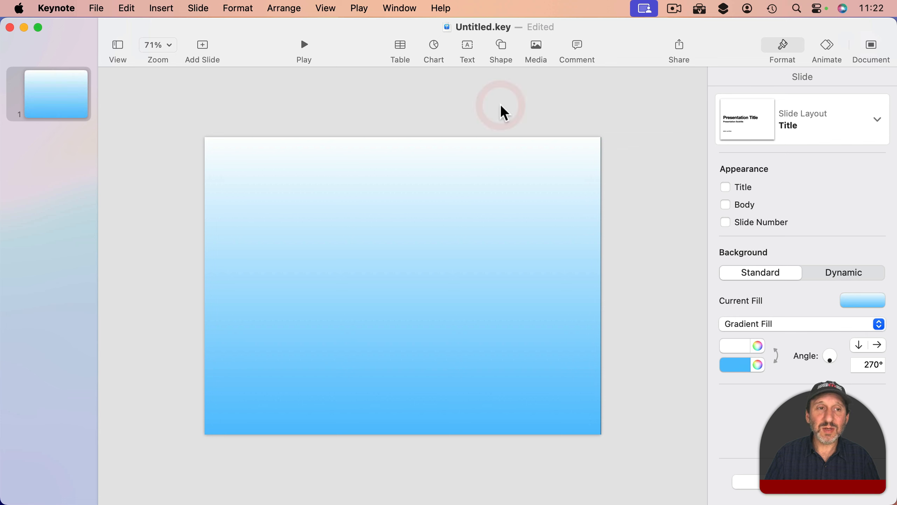
Step: Add a text box to the slide reading "Happy Birthday!"
{"action": "left_click", "coordinate": [467, 49]}
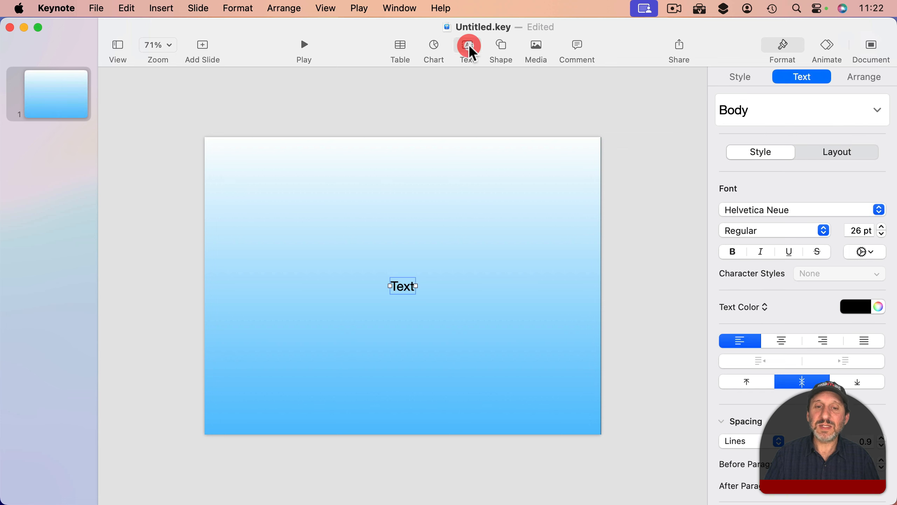
{"action": "left_click", "coordinate": [402, 286]}
{"action": "type", "text": "Happy Birthday!"}
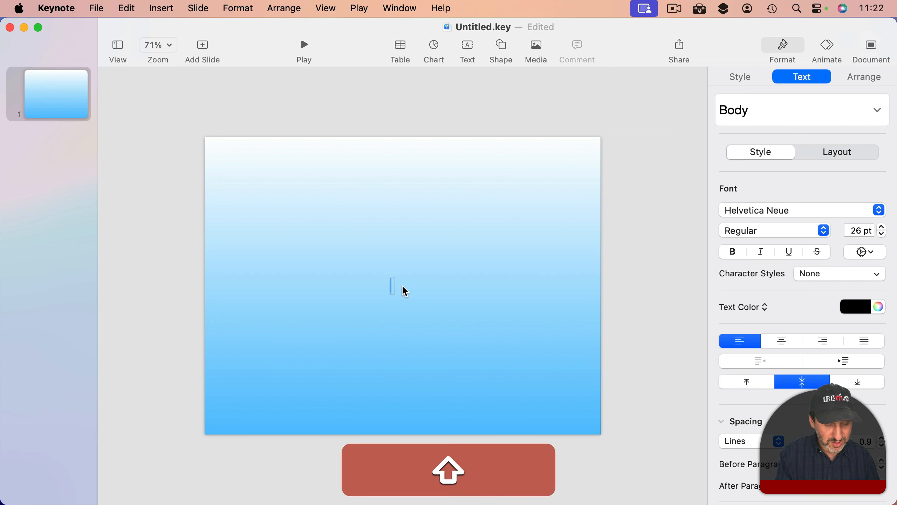
Step: Format the Happy Birthday! text in Apple Chancery at 56 pt and center it on the slide
{"action": "key", "text": "super+a"}
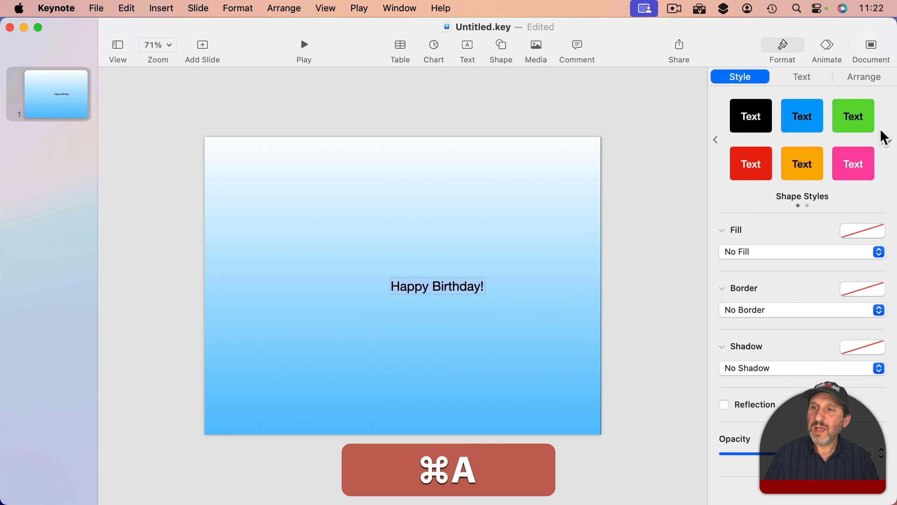
{"action": "left_click", "coordinate": [803, 75]}
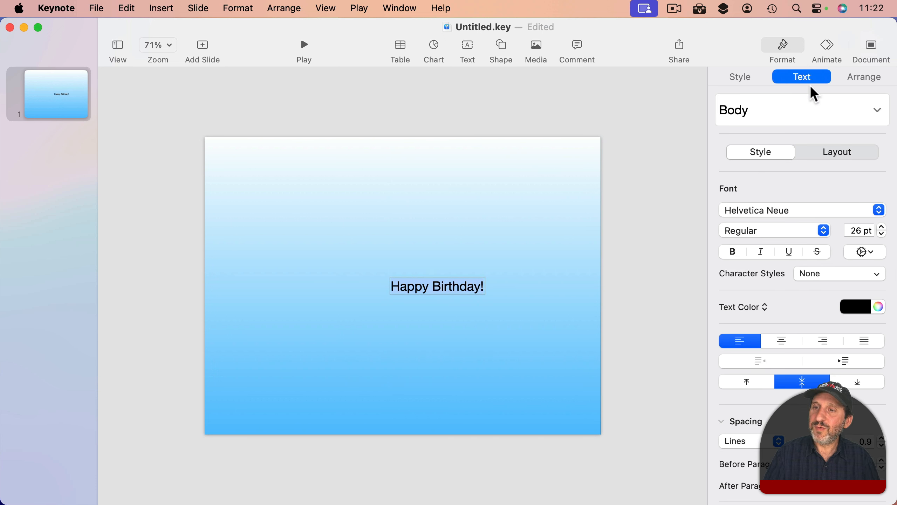
{"action": "left_click", "coordinate": [772, 209]}
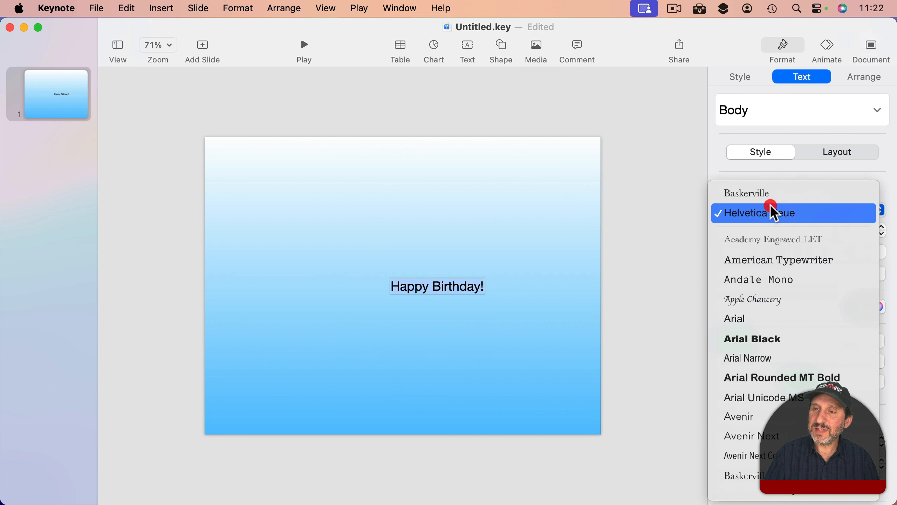
{"action": "left_click", "coordinate": [759, 293]}
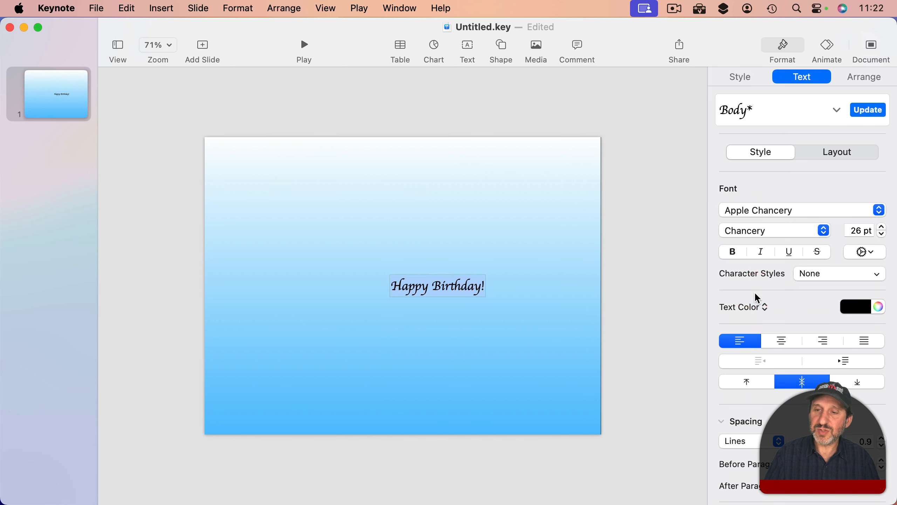
{"action": "left_click", "coordinate": [883, 234]}
{"action": "left_click", "coordinate": [883, 227]}
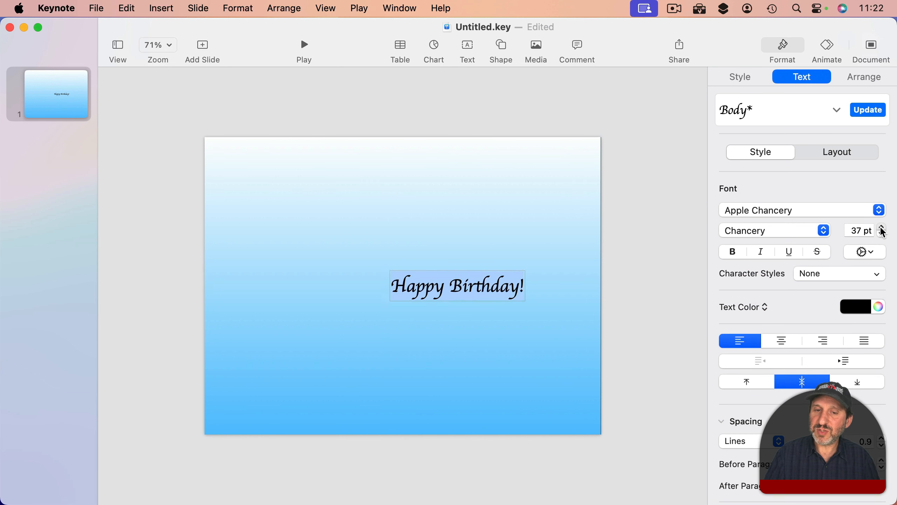
{"action": "left_click", "coordinate": [555, 251]}
{"action": "left_click_drag", "start_coordinate": [471, 286], "coordinate": [407, 286]}
Step: Insert the single-tier cake shape with candles and place it centered above the Happy Birthday! text
{"action": "left_click", "coordinate": [498, 48]}
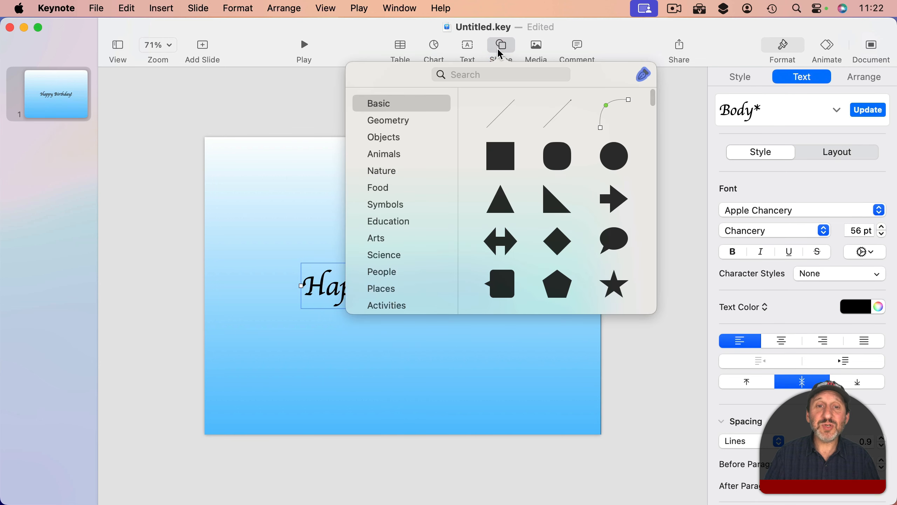
{"action": "left_click", "coordinate": [459, 76]}
{"action": "type", "text": "cake"}
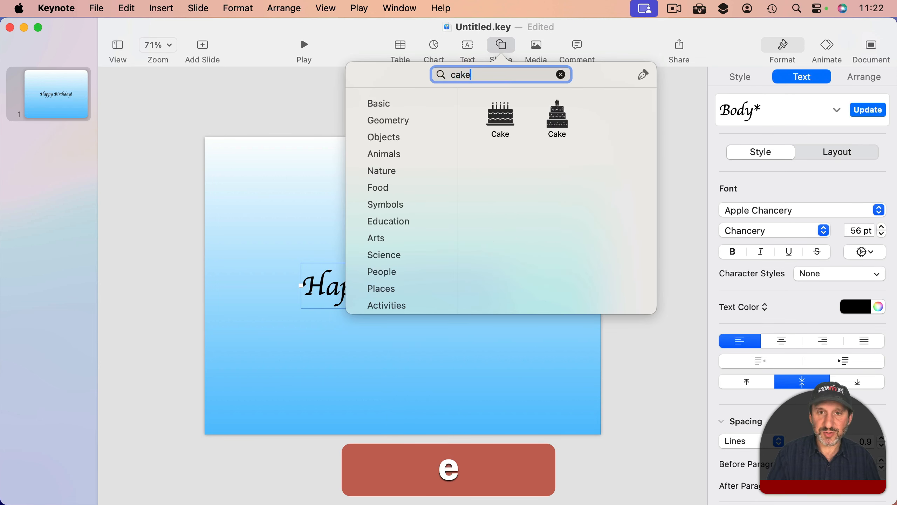
{"action": "left_click", "coordinate": [501, 116]}
{"action": "left_click_drag", "start_coordinate": [411, 293], "coordinate": [414, 204]}
Step: Fill the cake shape with orange and enlarge it slightly
{"action": "left_click", "coordinate": [742, 76]}
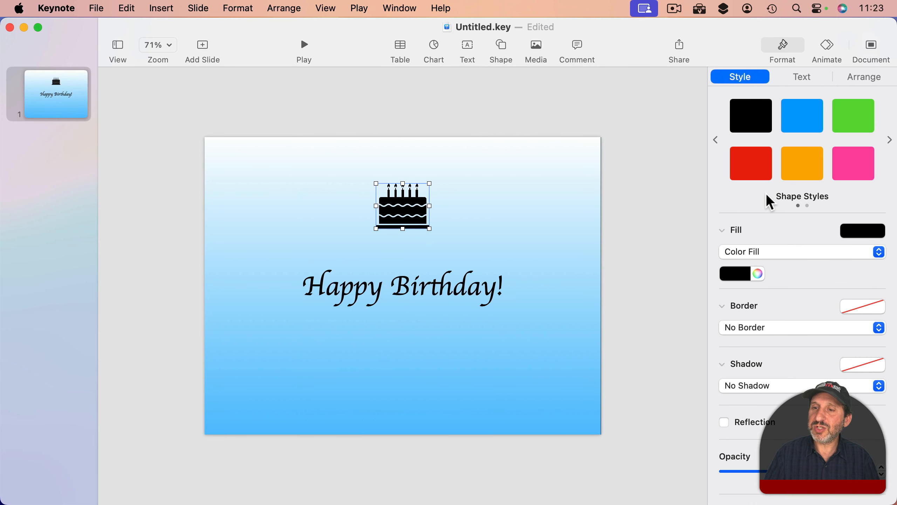
{"action": "left_click", "coordinate": [850, 234]}
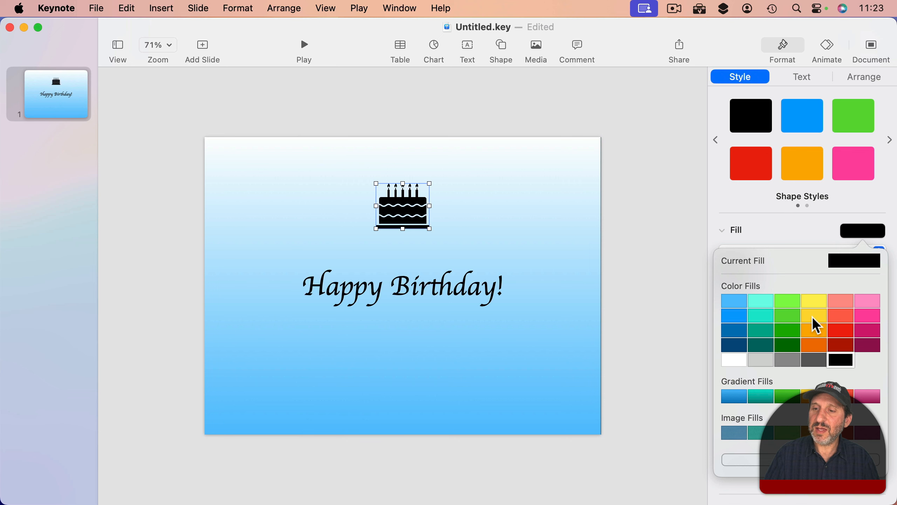
{"action": "left_click", "coordinate": [814, 335]}
{"action": "left_click", "coordinate": [576, 122]}
{"action": "left_click", "coordinate": [416, 211]}
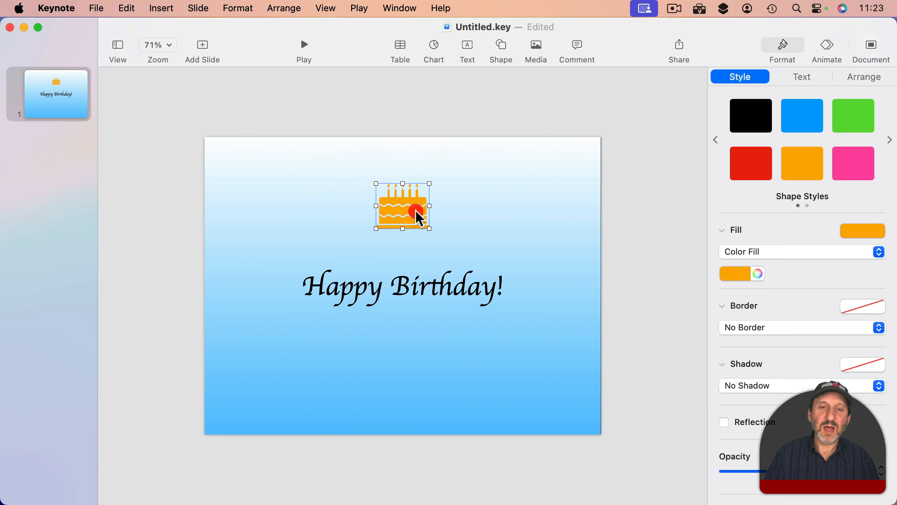
{"action": "left_click_drag", "start_coordinate": [430, 228], "coordinate": [442, 239]}
Step: Add balloons.jpg and presents.jpg from the Desktop to the slide, shrunk and tilted on either side of the cake
{"action": "left_click_drag", "start_coordinate": [711, 44], "coordinate": [568, 36]}
{"action": "left_click_drag", "start_coordinate": [853, 46], "coordinate": [121, 235]}
{"action": "left_click_drag", "start_coordinate": [854, 126], "coordinate": [425, 250]}
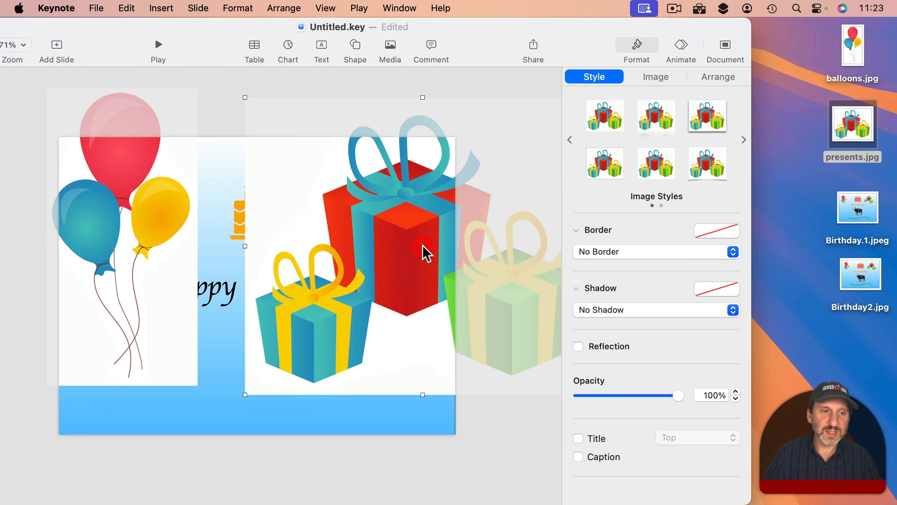
{"action": "left_click", "coordinate": [193, 220]}
{"action": "left_click_drag", "start_coordinate": [198, 237], "coordinate": [135, 206]}
Step: Remove the white backgrounds from the presents and balloons images
{"action": "left_click", "coordinate": [370, 234]}
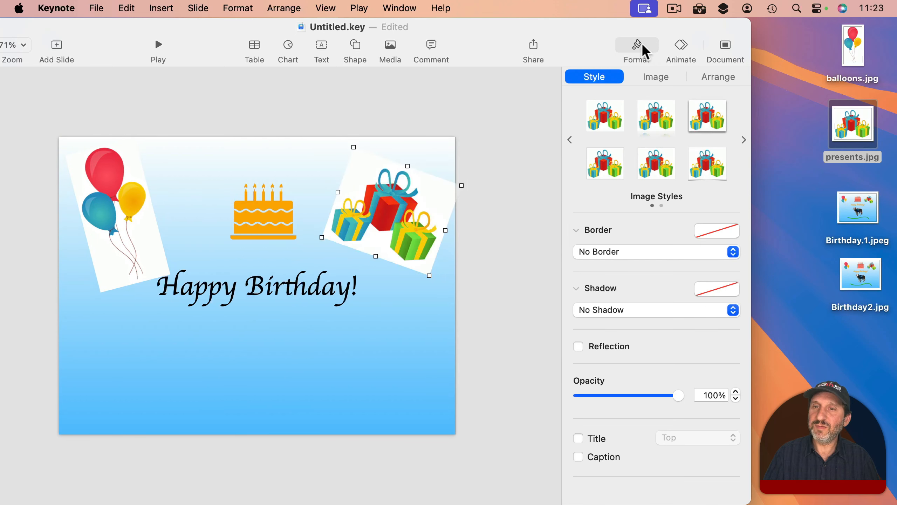
{"action": "left_click", "coordinate": [659, 77]}
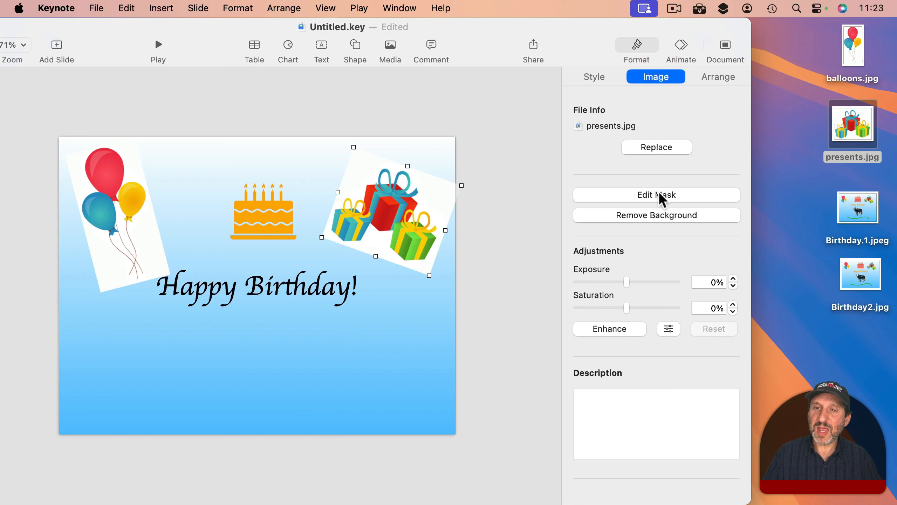
{"action": "left_click", "coordinate": [652, 214]}
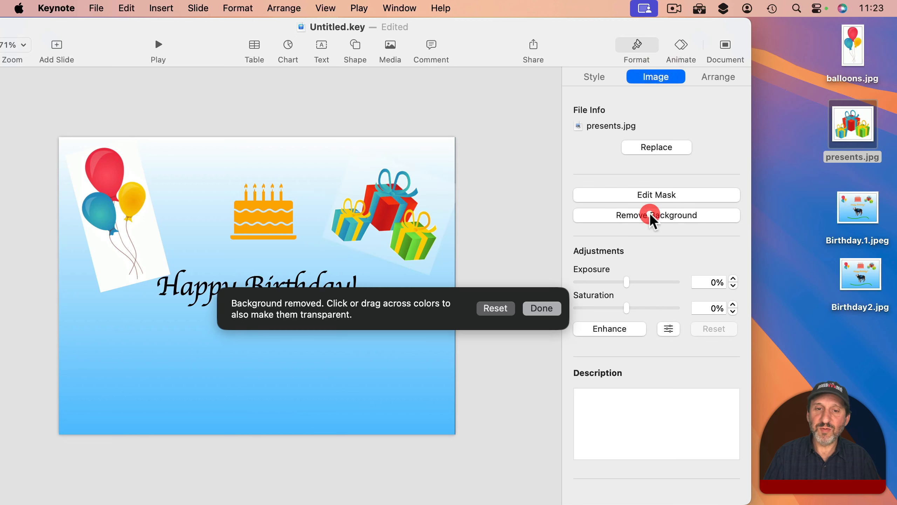
{"action": "left_click", "coordinate": [542, 307]}
{"action": "left_click", "coordinate": [151, 229]}
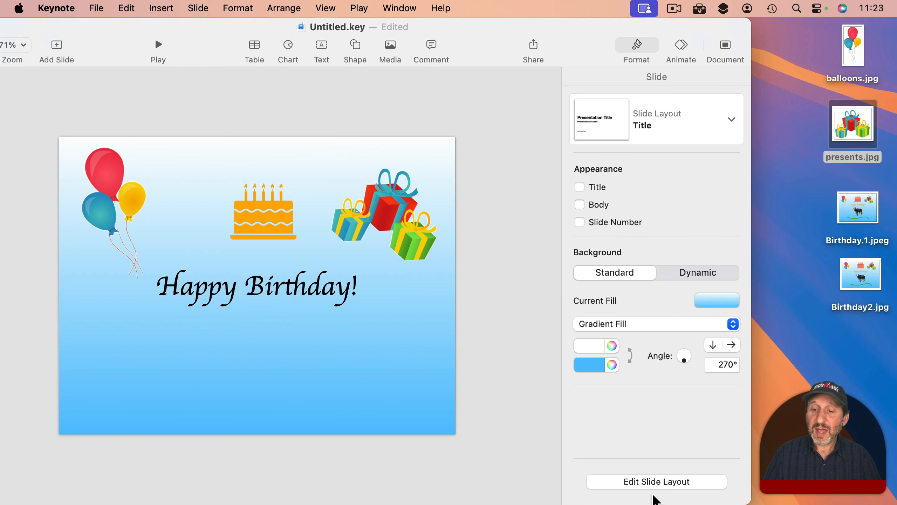
Step: Add the dog photo from the Photos library to the slide, shrunk and placed centered below the Happy Birthday! text
{"action": "mouse_move", "coordinate": [689, 502]}
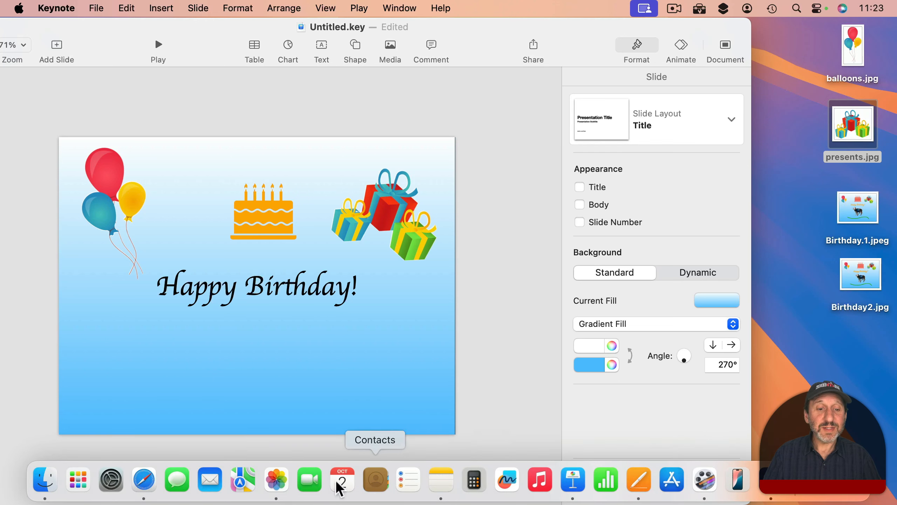
{"action": "left_click", "coordinate": [276, 480]}
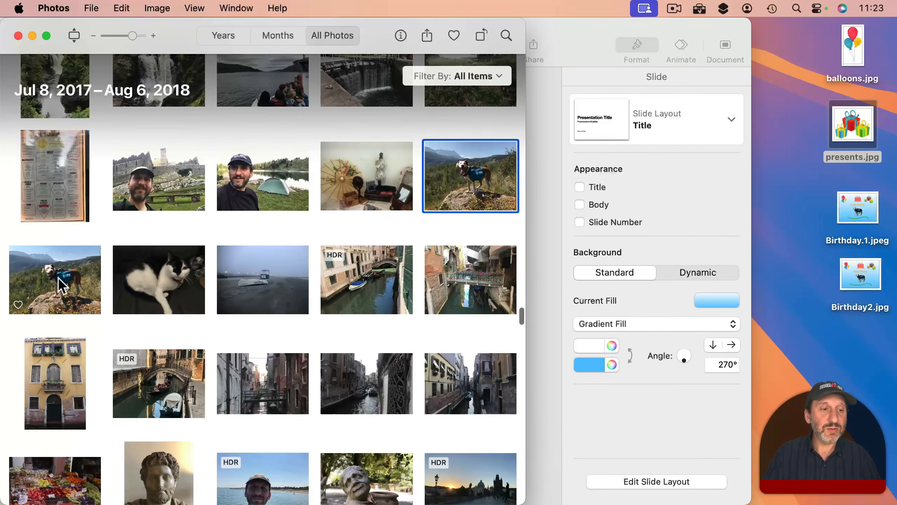
{"action": "left_click_drag", "start_coordinate": [57, 276], "coordinate": [427, 258]}
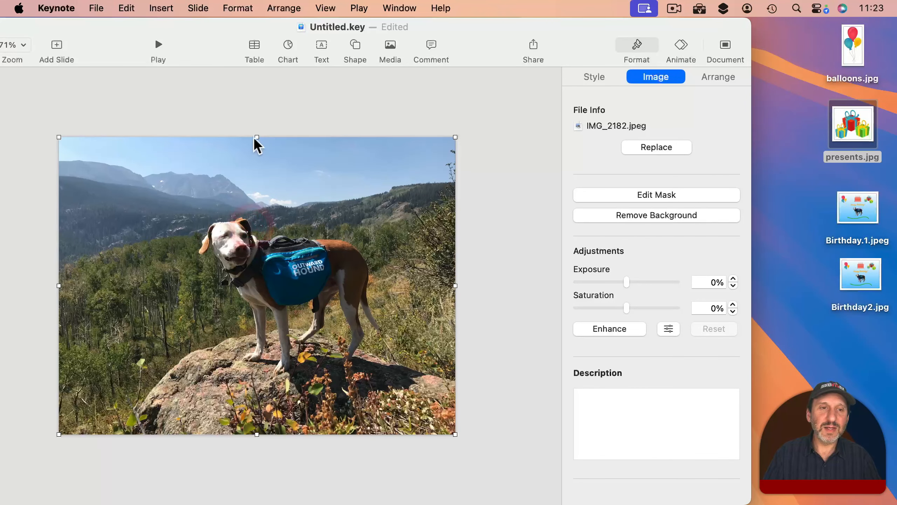
{"action": "left_click_drag", "start_coordinate": [255, 137], "coordinate": [246, 344]}
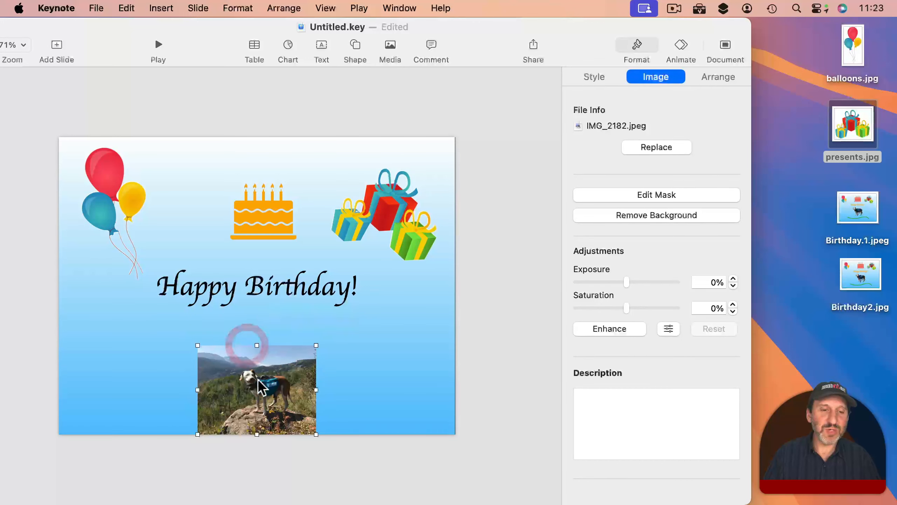
{"action": "left_click_drag", "start_coordinate": [256, 379], "coordinate": [255, 343]}
{"action": "double_click", "coordinate": [256, 349]}
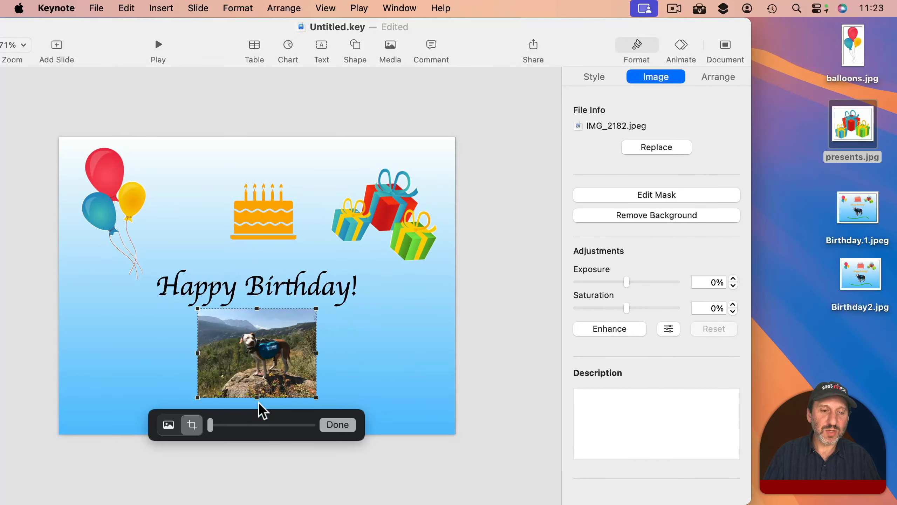
{"action": "left_click_drag", "start_coordinate": [257, 397], "coordinate": [259, 400]}
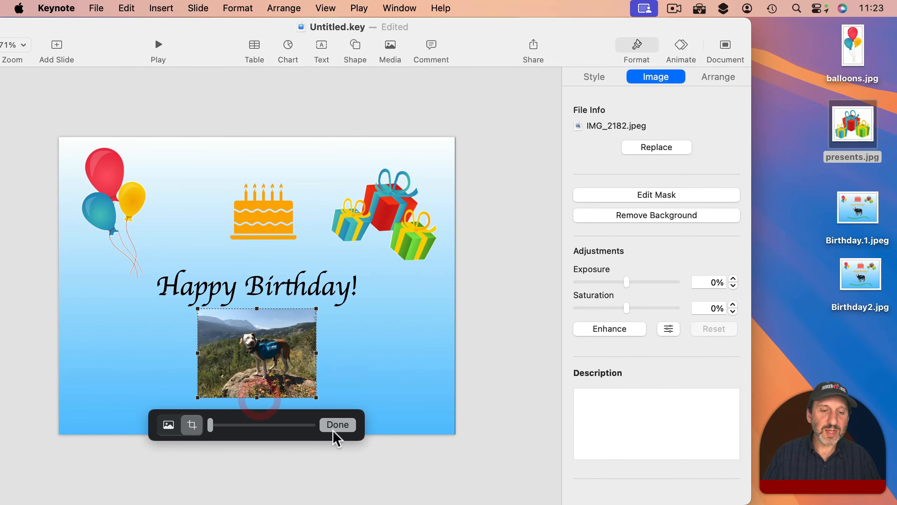
{"action": "left_click", "coordinate": [336, 424]}
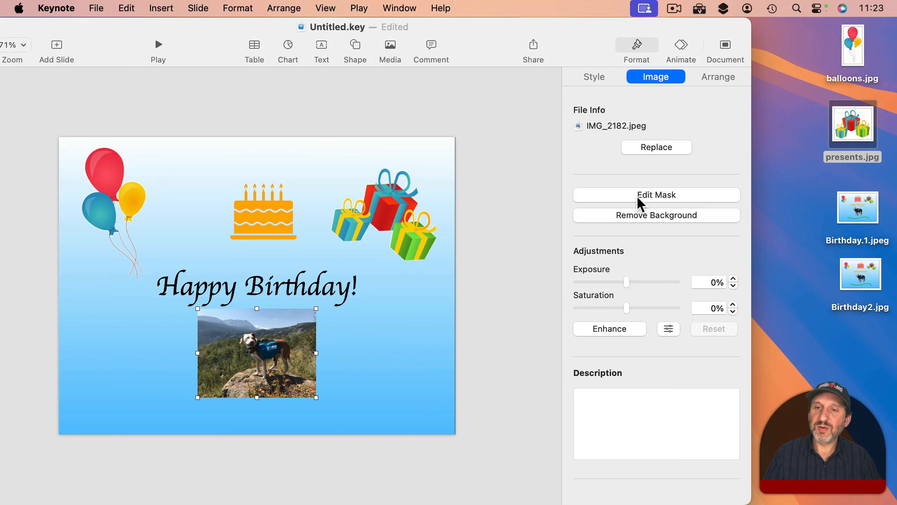
Step: Remove the background from the dog photo and enlarge the cut-out below the Happy Birthday! text
{"action": "left_click", "coordinate": [626, 215]}
{"action": "left_click", "coordinate": [405, 430]}
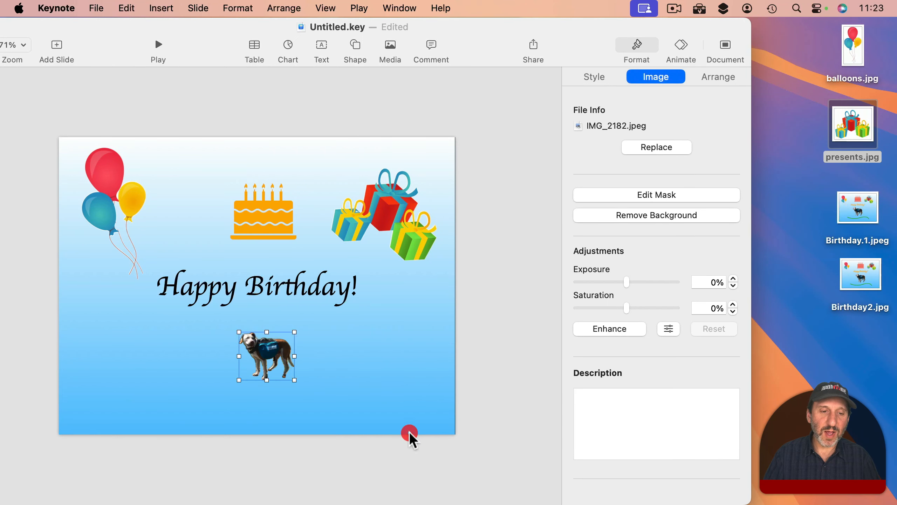
{"action": "left_click_drag", "start_coordinate": [296, 356], "coordinate": [268, 368]}
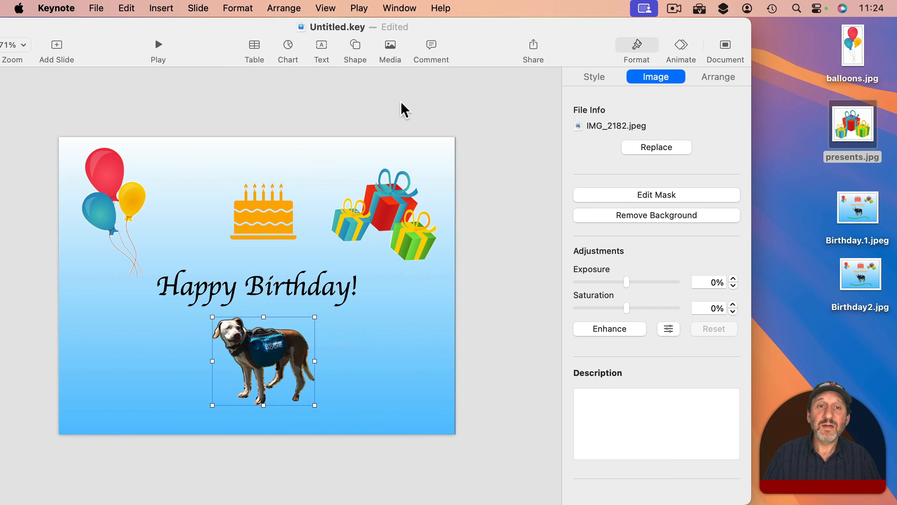
Step: Draw a thick black wavy line along the slide's lower edge with the Pen tool and move the dog up slightly
{"action": "double_click", "coordinate": [469, 24]}
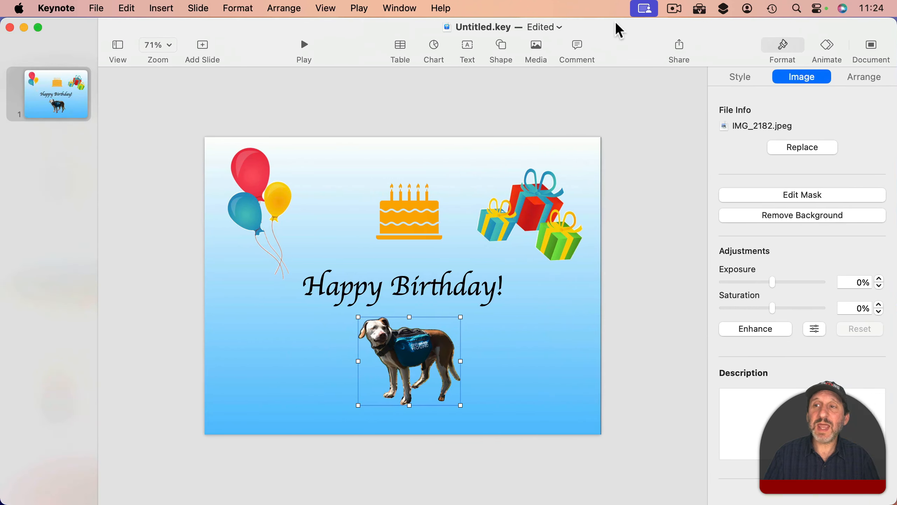
{"action": "left_click", "coordinate": [615, 27]}
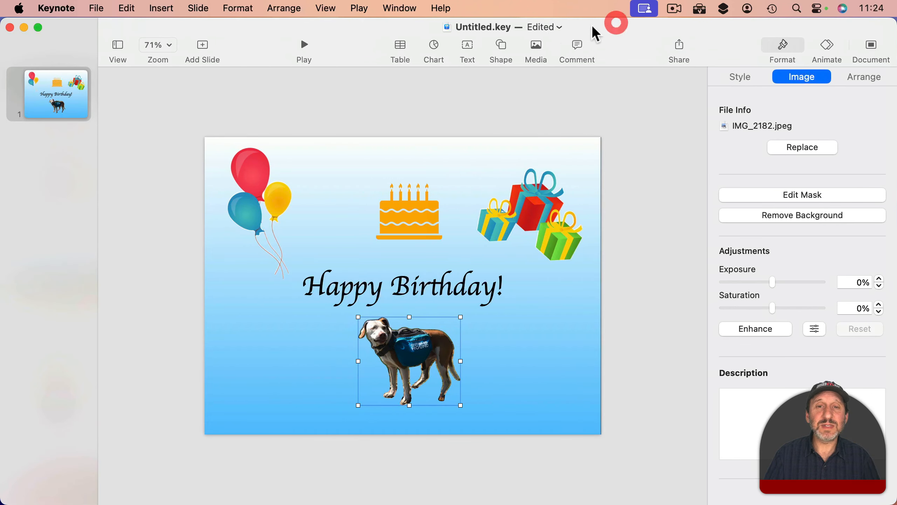
{"action": "left_click", "coordinate": [500, 44]}
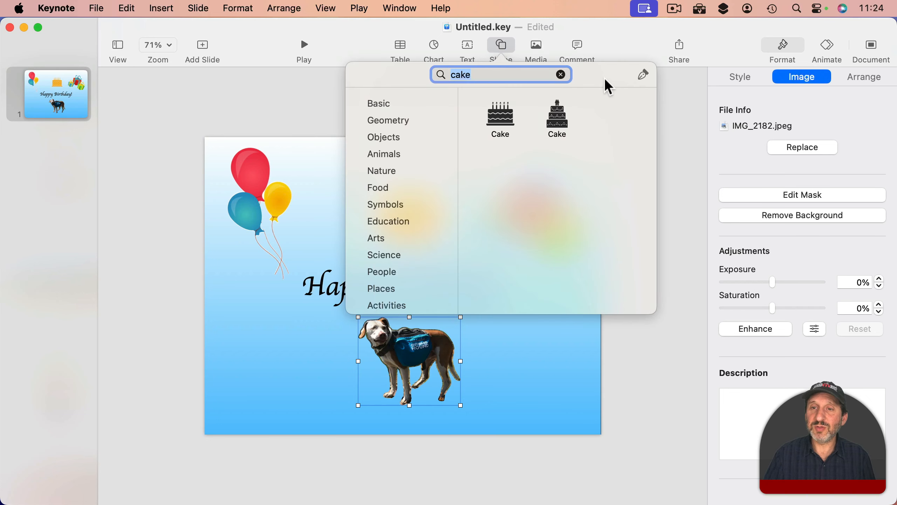
{"action": "left_click", "coordinate": [644, 75]}
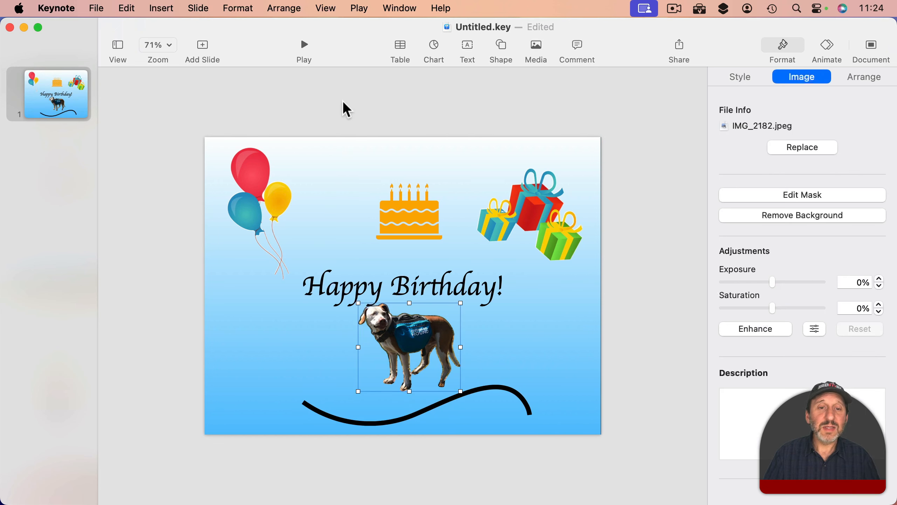
{"action": "left_click", "coordinate": [342, 103]}
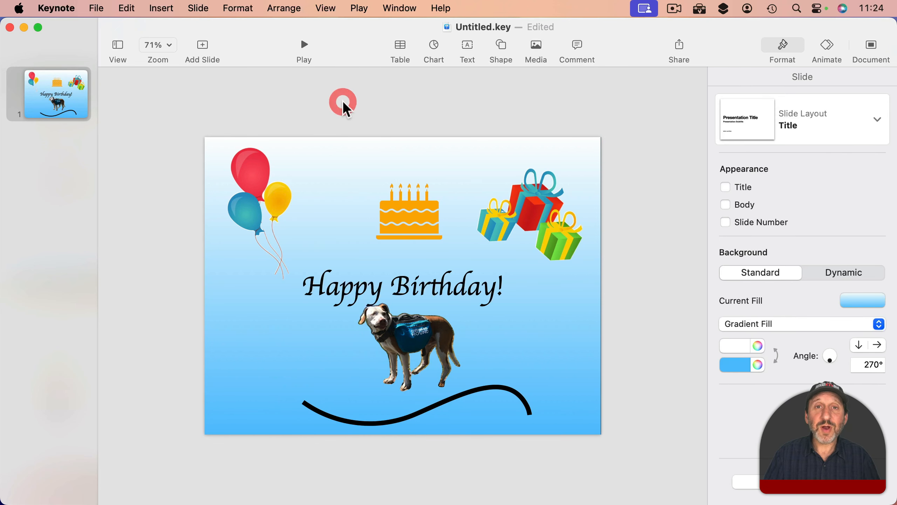
Step: Examine the options for exporting the presentation as images, without saving
{"action": "left_click", "coordinate": [96, 7]}
{"action": "mouse_move", "coordinate": [129, 238]}
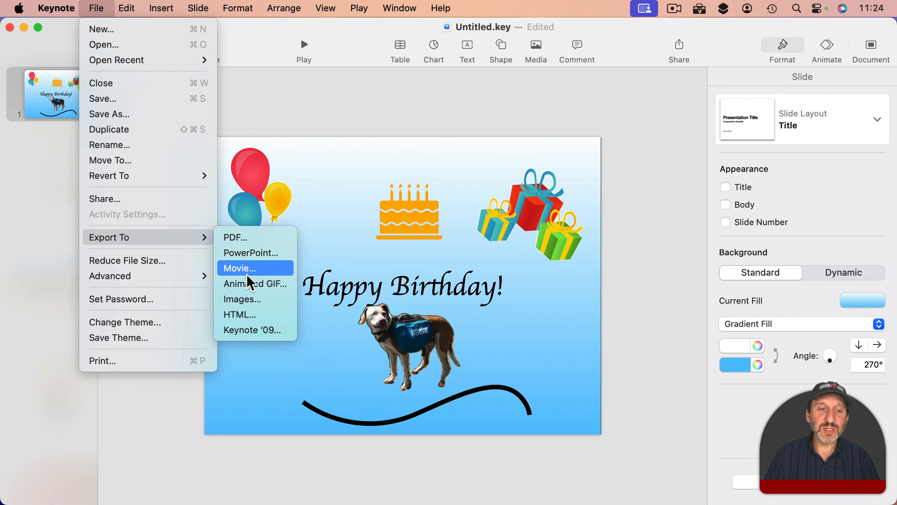
{"action": "left_click", "coordinate": [247, 297]}
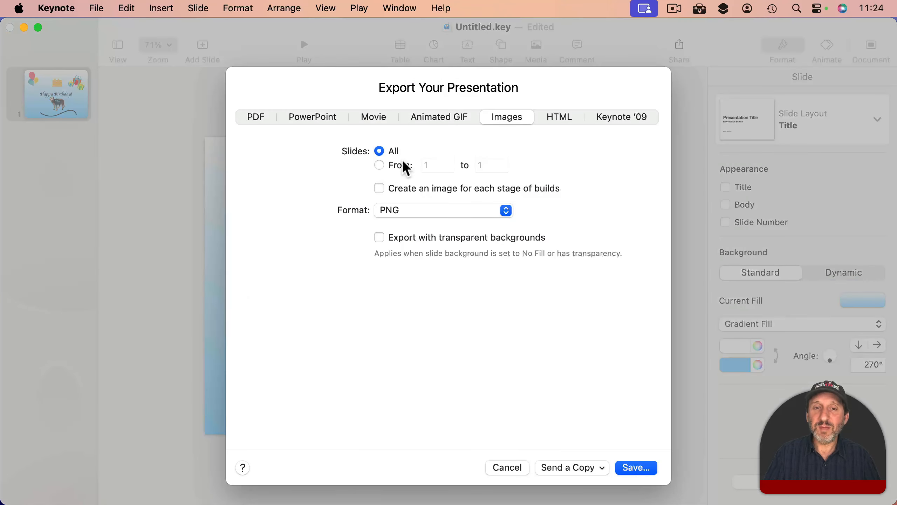
{"action": "left_click", "coordinate": [508, 468]}
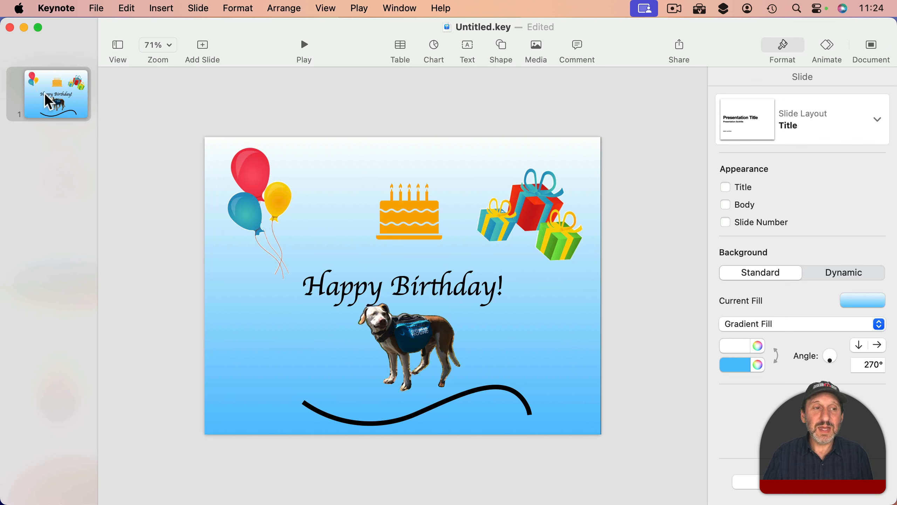
Step: Add a slide with the Blank layout after the birthday card slide
{"action": "left_click", "coordinate": [195, 47]}
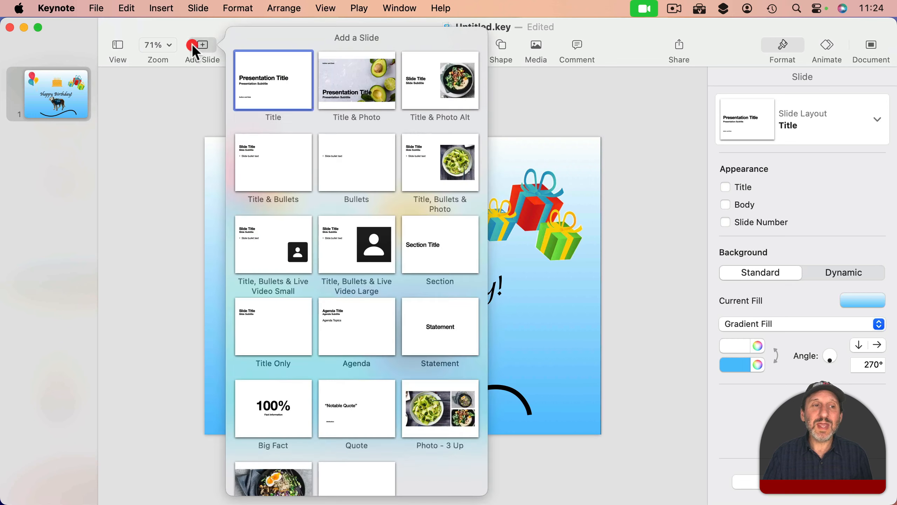
{"action": "scroll", "coordinate": [380, 314], "scroll_direction": "down", "scroll_amount": 3}
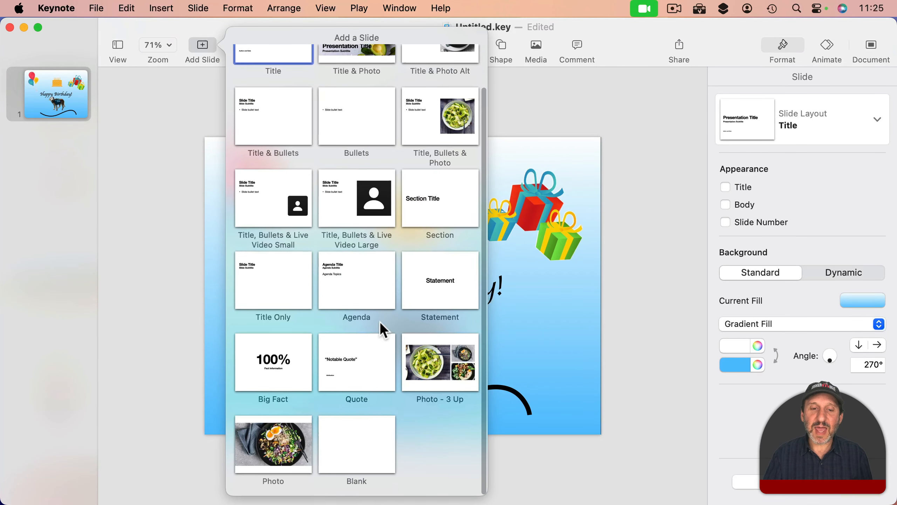
{"action": "left_click", "coordinate": [370, 449]}
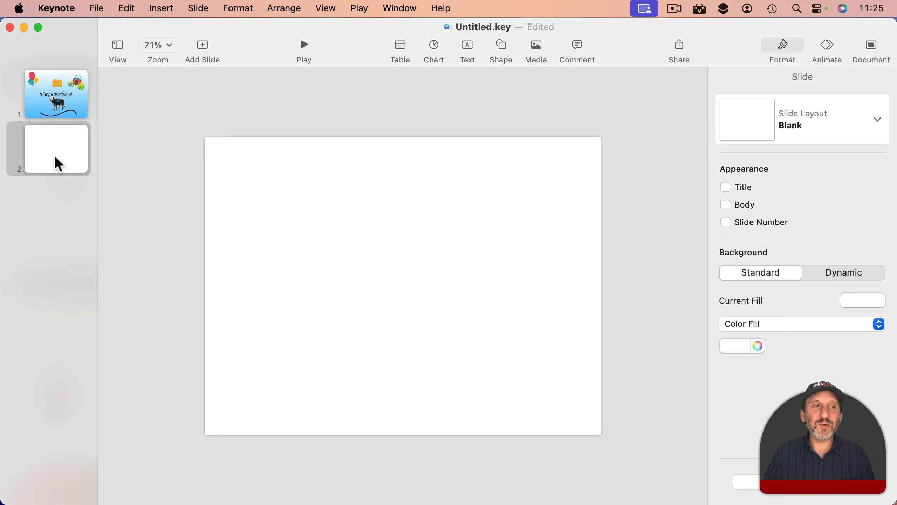
{"action": "mouse_move", "coordinate": [55, 156]}
{"action": "left_mouse_down"}
{"action": "mouse_move", "coordinate": [57, 91]}
{"action": "mouse_move", "coordinate": [56, 195]}
{"action": "mouse_move", "coordinate": [56, 170]}
{"action": "left_mouse_up"}
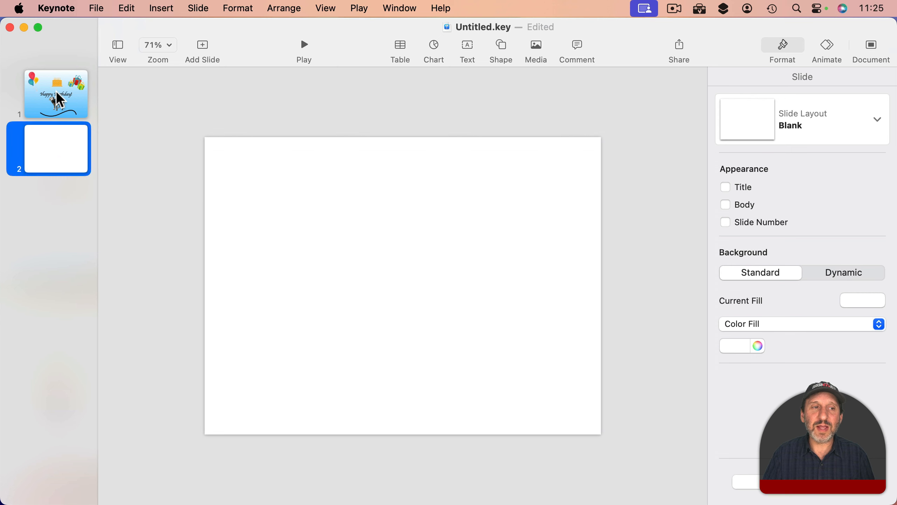
Step: Duplicate the birthday card slide and compare the original with its copy
{"action": "left_click", "coordinate": [56, 91]}
{"action": "right_click", "coordinate": [56, 91]}
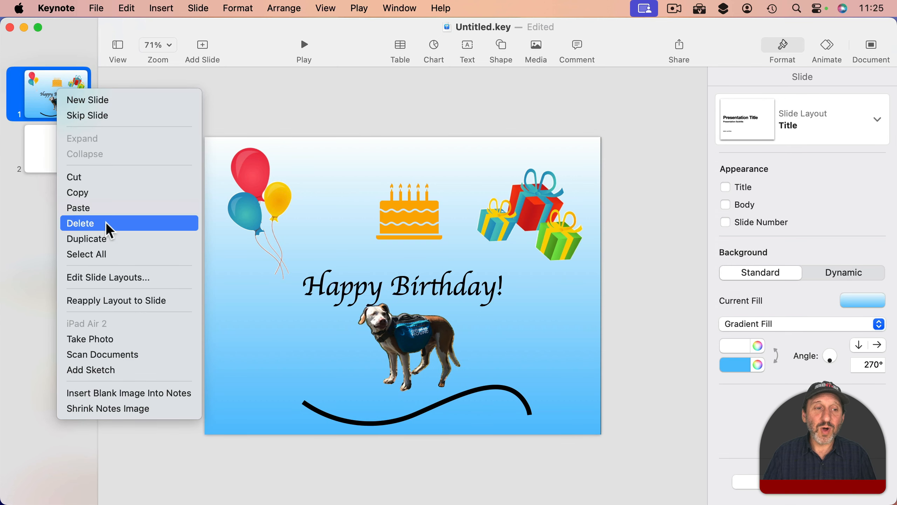
{"action": "left_click", "coordinate": [101, 240]}
{"action": "left_click", "coordinate": [58, 99]}
{"action": "left_click", "coordinate": [58, 144]}
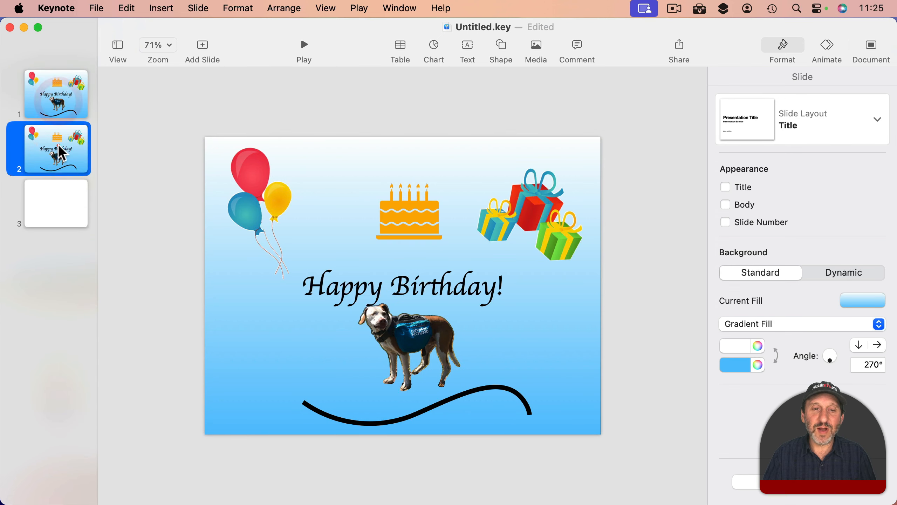
{"action": "left_click", "coordinate": [62, 93]}
{"action": "left_click", "coordinate": [62, 146]}
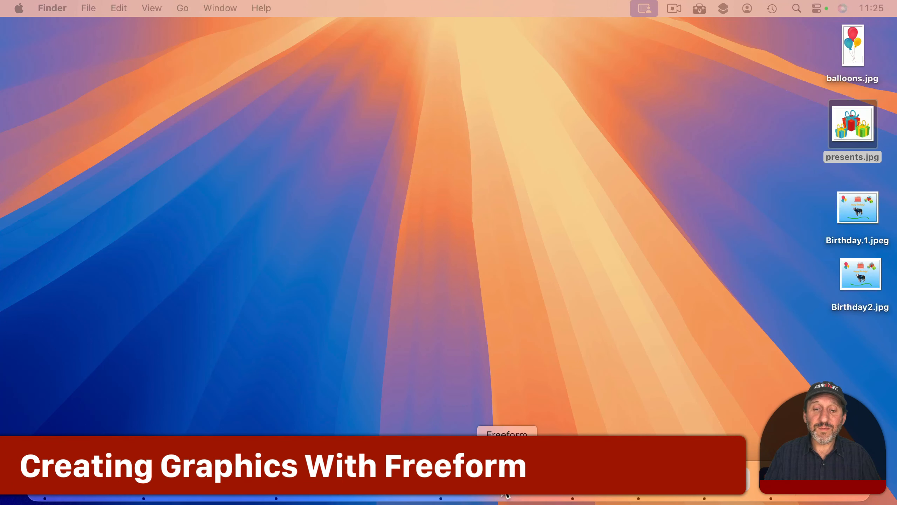
Step: Switch to Freeform, create a new board and insert a square shape
{"action": "left_click", "coordinate": [507, 497]}
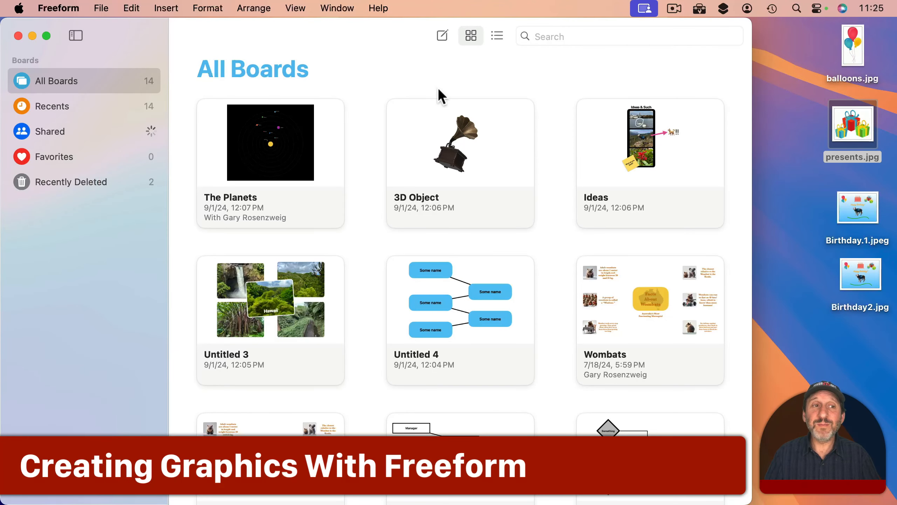
{"action": "left_click", "coordinate": [443, 35]}
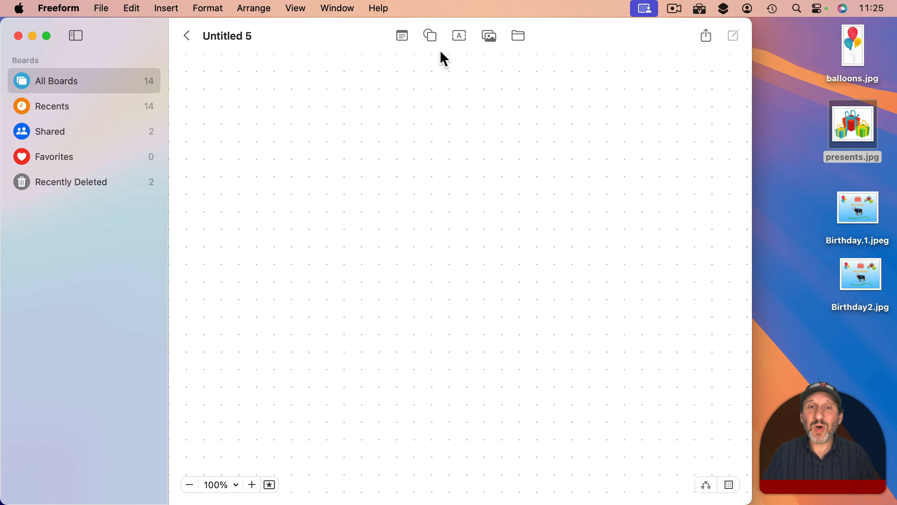
{"action": "left_click", "coordinate": [431, 35]}
{"action": "left_click", "coordinate": [438, 160]}
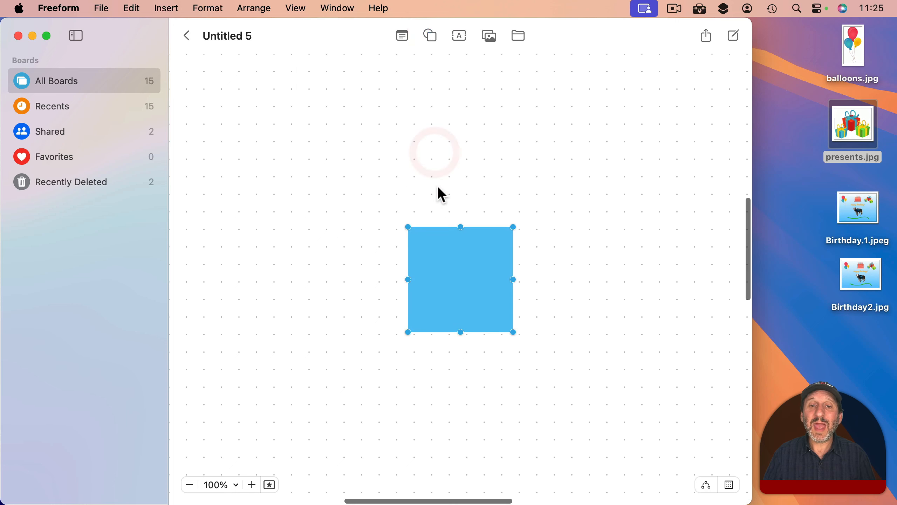
Step: Move the square toward the board's upper left and stretch it into a wide rectangle as the card background
{"action": "left_click_drag", "start_coordinate": [431, 241], "coordinate": [322, 146]}
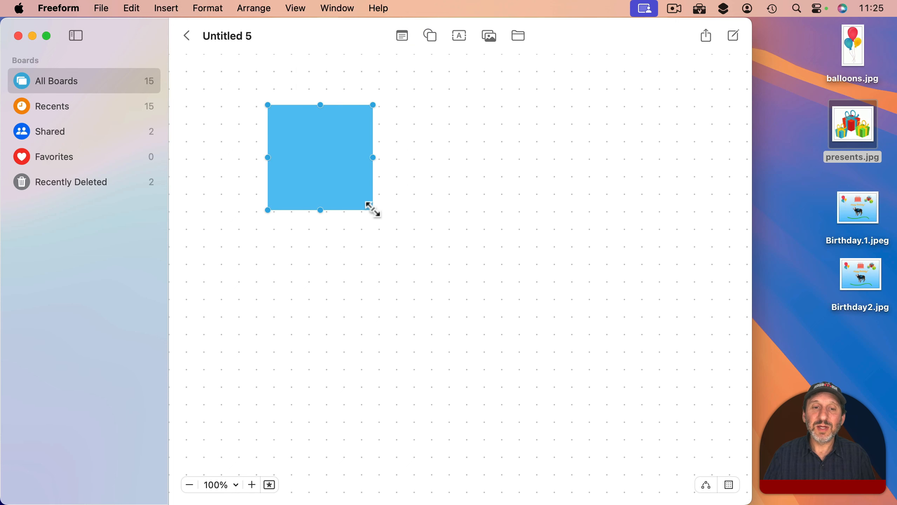
{"action": "left_click_drag", "start_coordinate": [373, 210], "coordinate": [648, 381]}
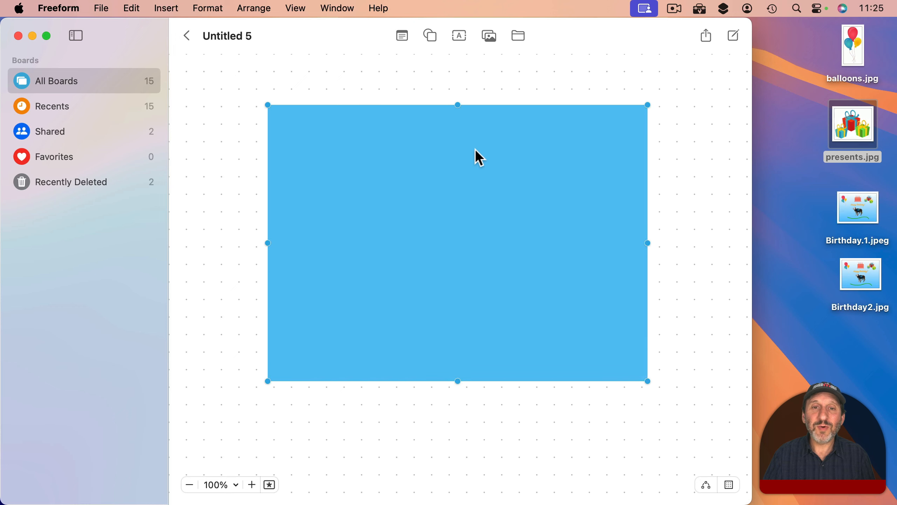
{"action": "left_click_drag", "start_coordinate": [430, 154], "coordinate": [405, 152]}
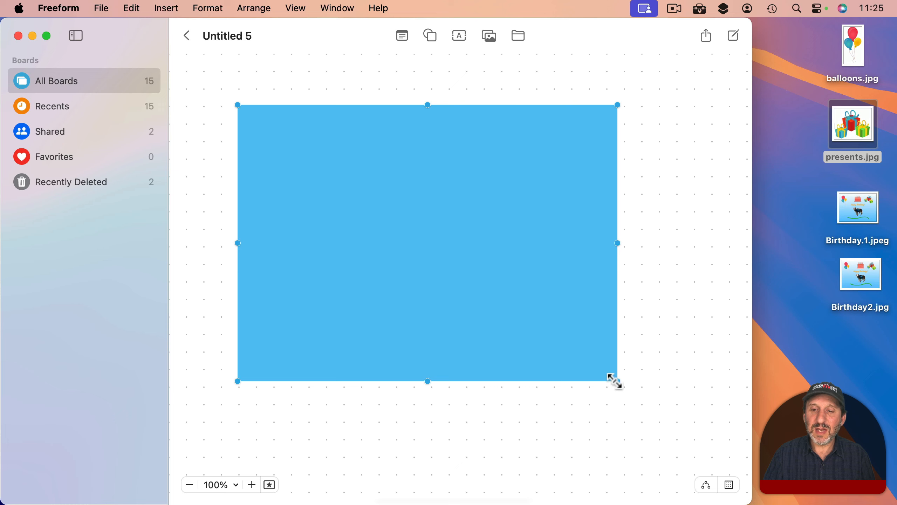
{"action": "left_click_drag", "start_coordinate": [616, 380], "coordinate": [733, 353]}
{"action": "scroll", "coordinate": [667, 325], "scroll_direction": "right", "scroll_amount": 5}
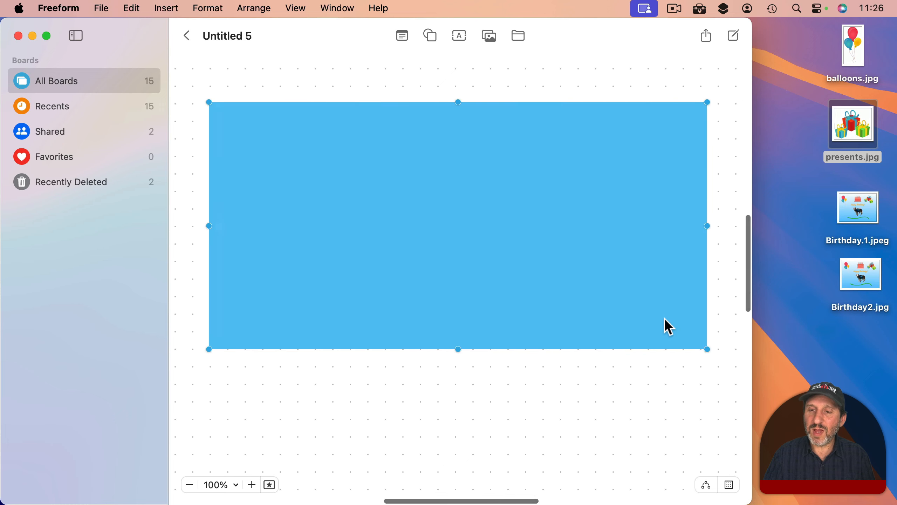
Step: Make the blue rectangle taller as the card background and check its available fill colors
{"action": "left_click_drag", "start_coordinate": [619, 338], "coordinate": [655, 470]}
{"action": "scroll", "coordinate": [483, 293], "scroll_direction": "down", "scroll_amount": 3}
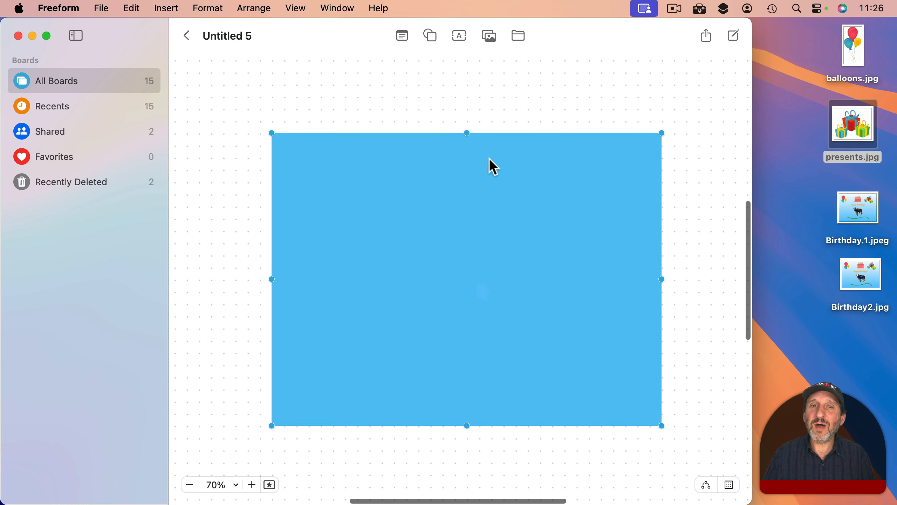
{"action": "left_click", "coordinate": [481, 185]}
{"action": "left_click", "coordinate": [449, 112]}
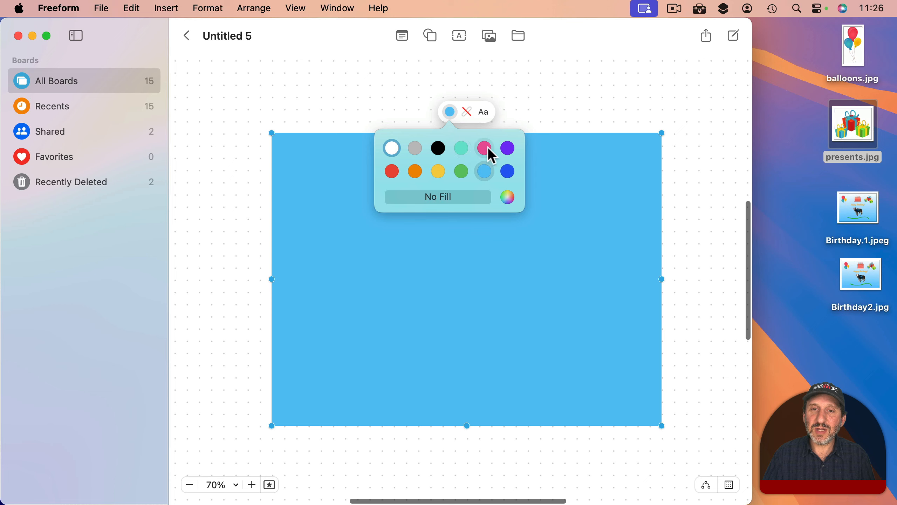
{"action": "left_click", "coordinate": [402, 120]}
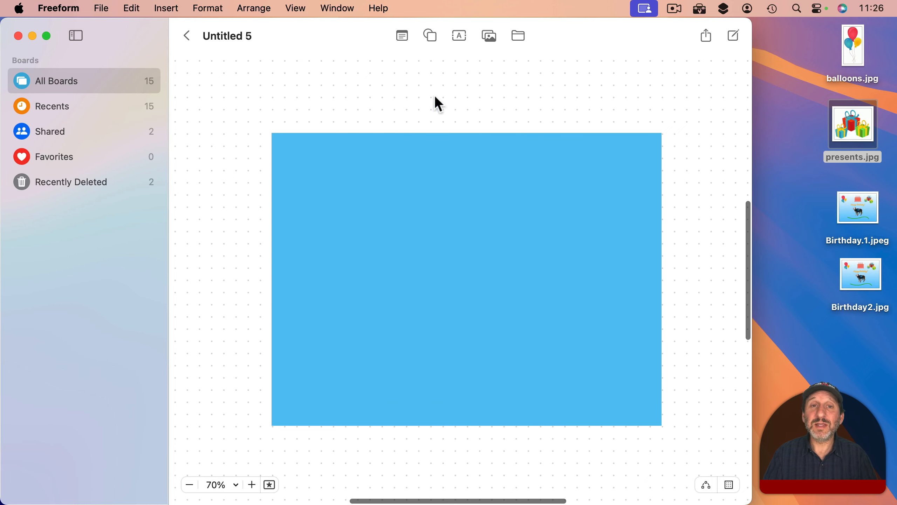
Step: Add a text box reading "Happy Birthday!" in the middle of the blue rectangle
{"action": "left_click", "coordinate": [459, 36]}
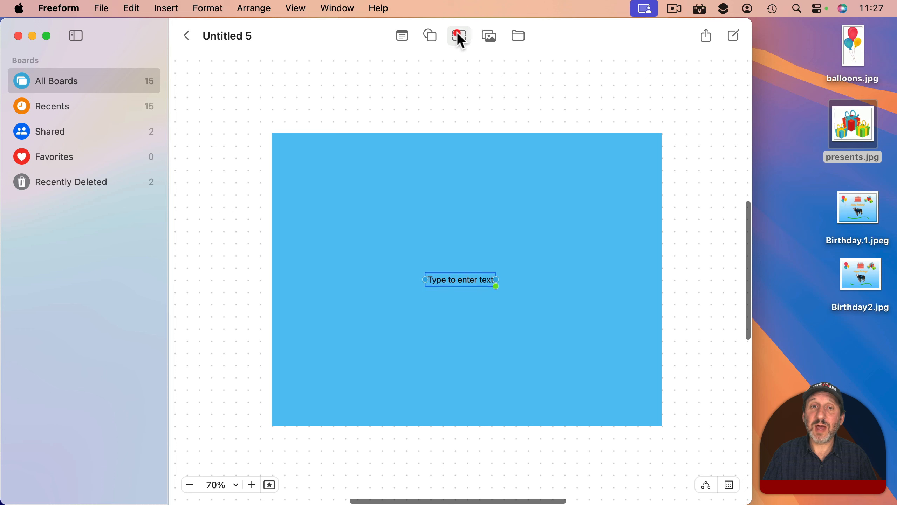
{"action": "left_click", "coordinate": [458, 281]}
{"action": "type", "text": "H"}
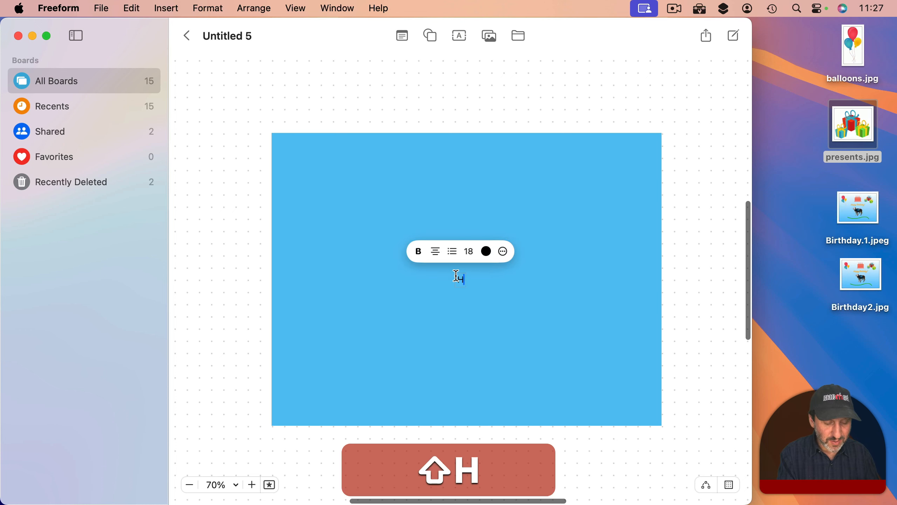
{"action": "type", "text": "appy Birthday!"}
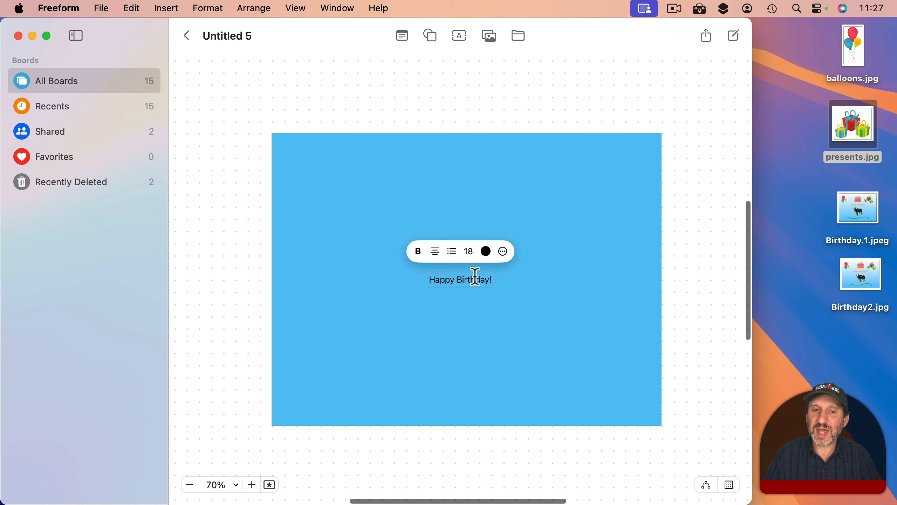
Step: Format the "Happy Birthday!" text in Baskerville Regular at size 65 and color it red
{"action": "key", "text": "super+a"}
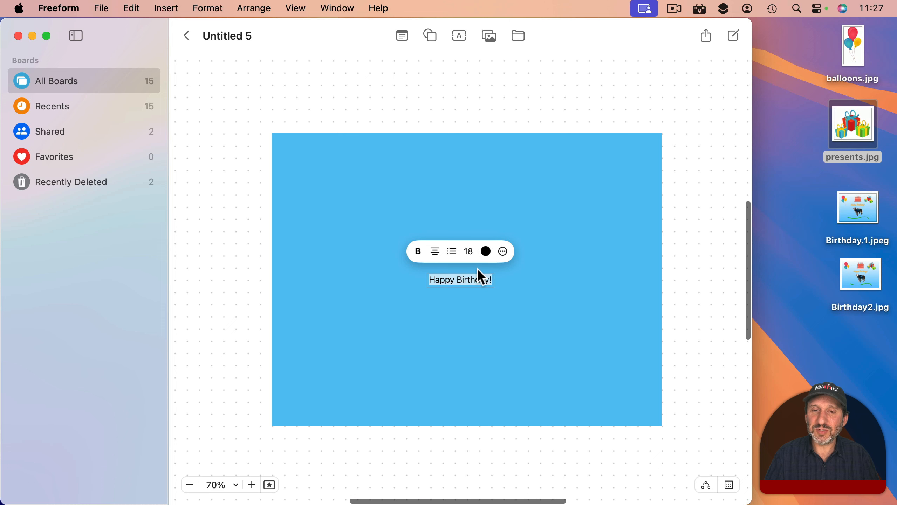
{"action": "left_click", "coordinate": [418, 250]}
{"action": "left_click", "coordinate": [444, 257]}
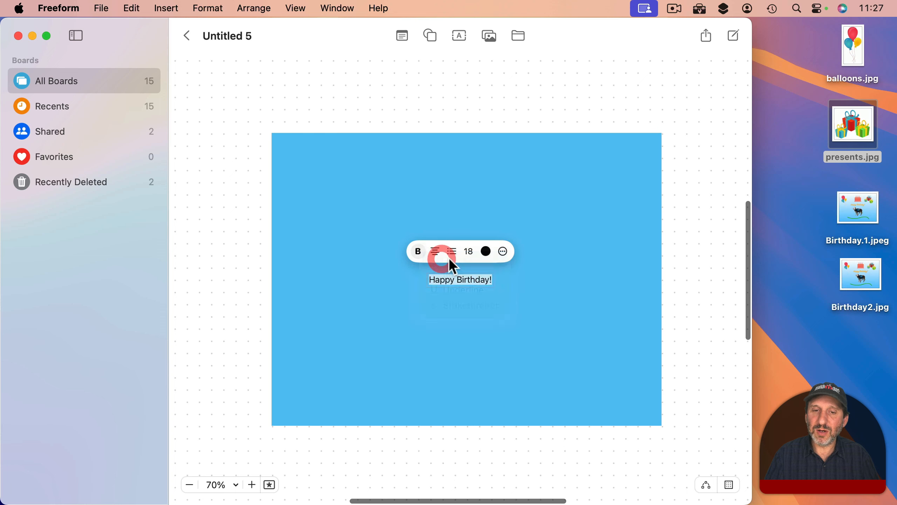
{"action": "left_click", "coordinate": [504, 251]}
{"action": "left_click", "coordinate": [527, 259]}
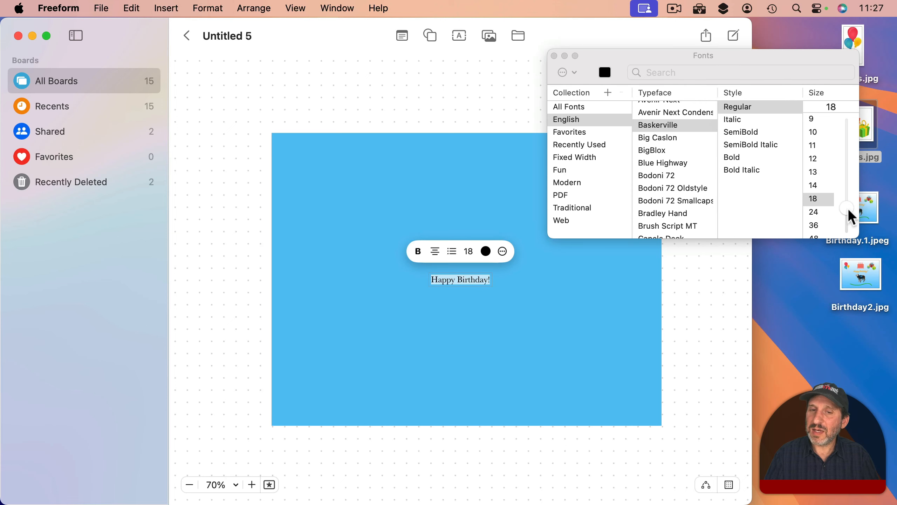
{"action": "left_click_drag", "start_coordinate": [848, 209], "coordinate": [848, 161]}
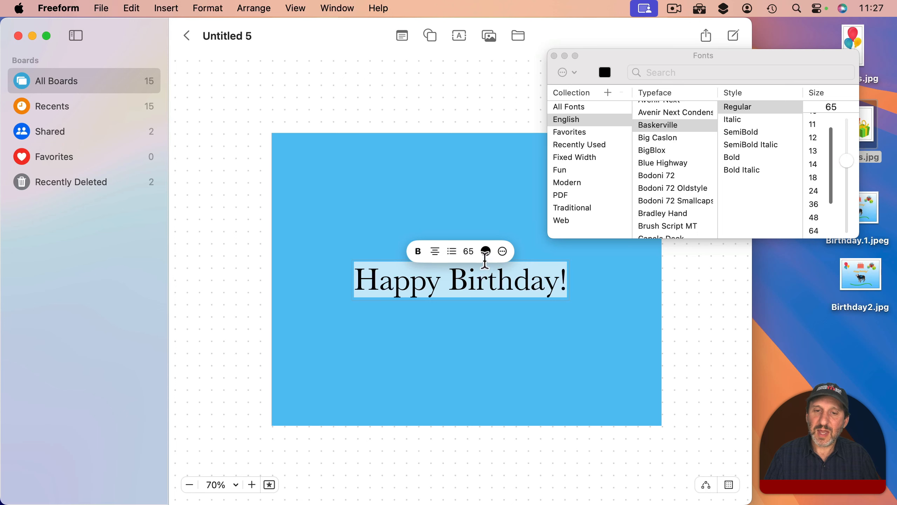
{"action": "left_click", "coordinate": [486, 251]}
{"action": "left_click", "coordinate": [426, 215]}
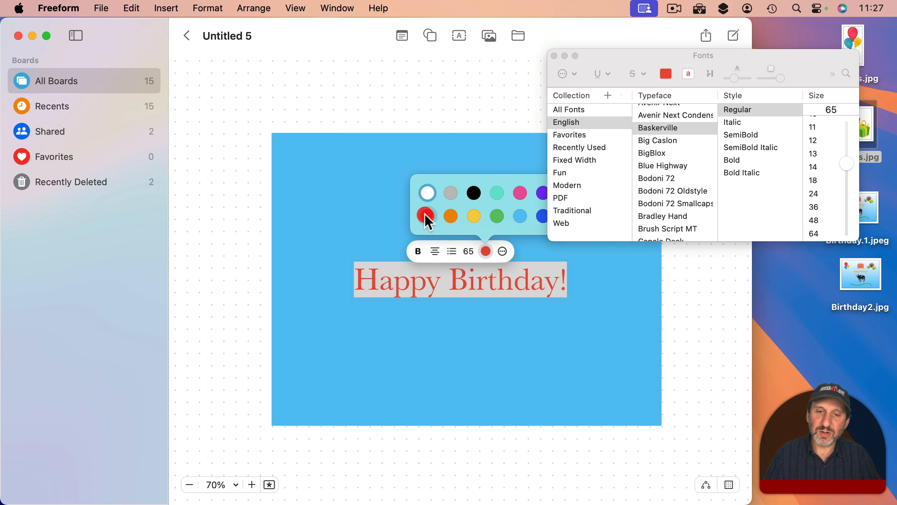
{"action": "left_click", "coordinate": [417, 181]}
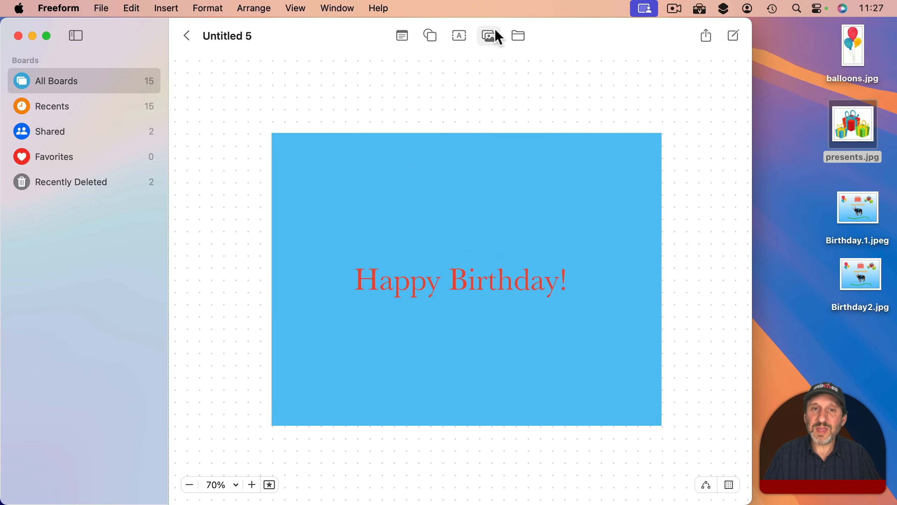
Step: Search the shapes for "cake", insert the cake with candles and place it above the greeting
{"action": "left_click", "coordinate": [437, 47]}
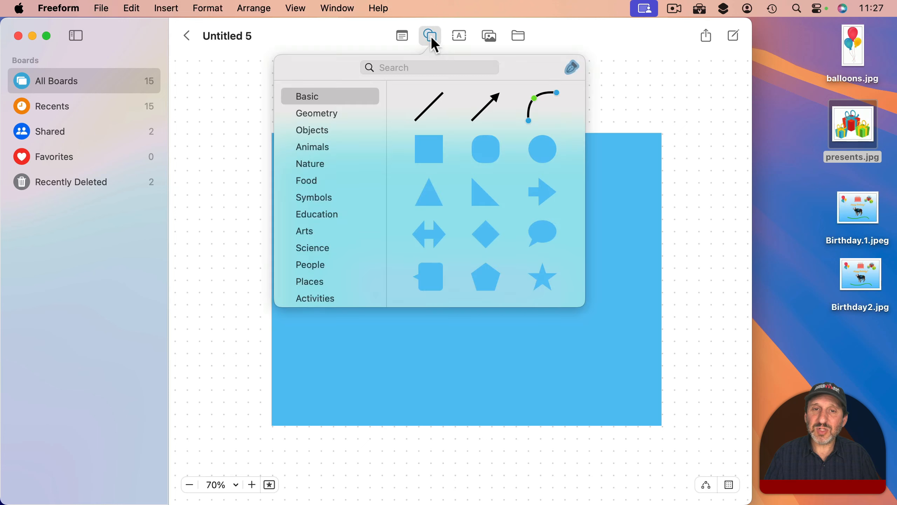
{"action": "left_click", "coordinate": [392, 68]}
{"action": "type", "text": "cake"}
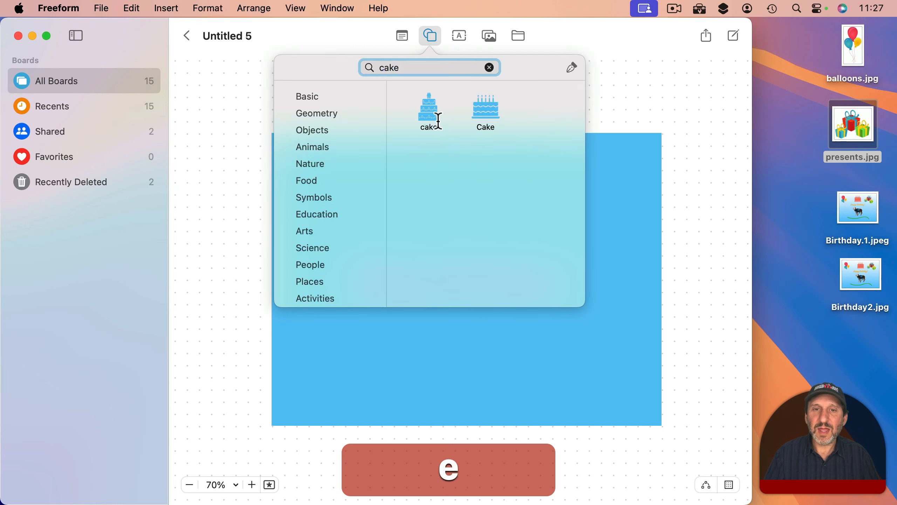
{"action": "left_click", "coordinate": [439, 121]}
{"action": "left_click_drag", "start_coordinate": [481, 272], "coordinate": [481, 185]}
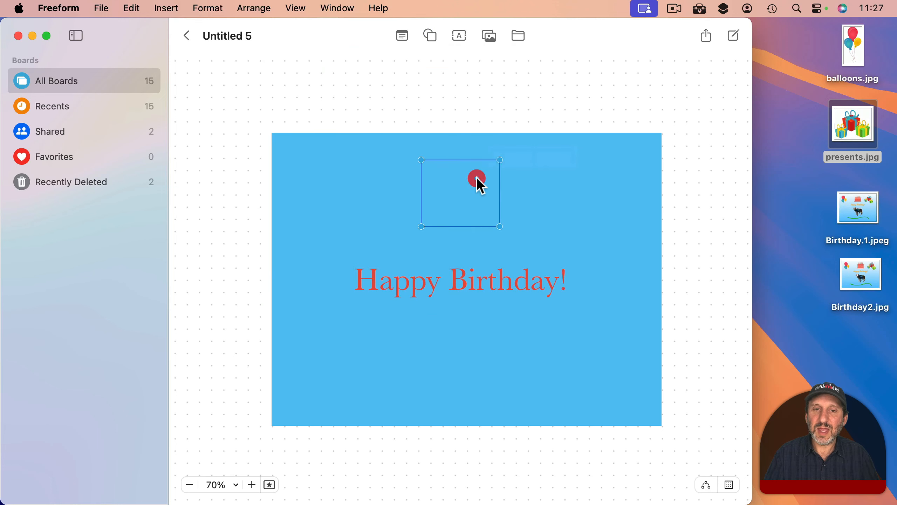
Step: Fill the cake shape with pink
{"action": "left_click", "coordinate": [461, 193]}
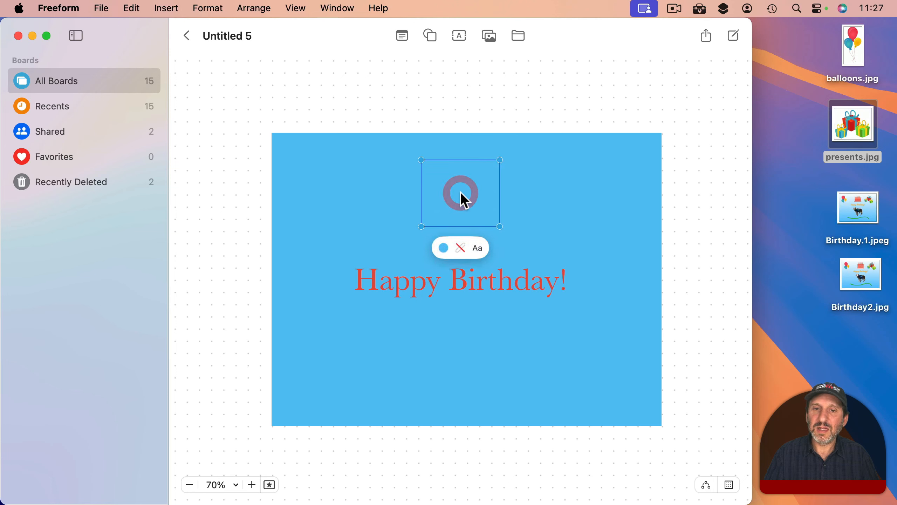
{"action": "left_click", "coordinate": [444, 247]}
{"action": "left_click", "coordinate": [482, 283]}
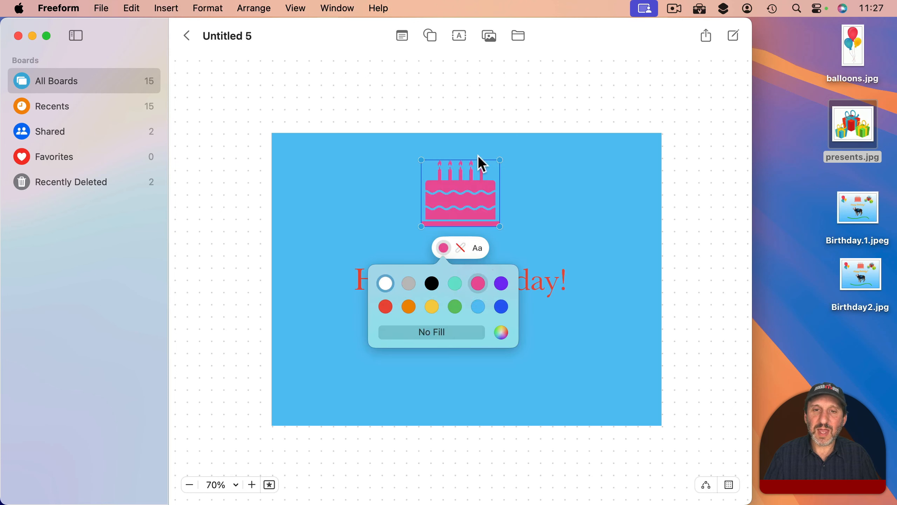
{"action": "left_click", "coordinate": [479, 127]}
Step: Place balloons.jpg from the desktop at the card's upper left and turn off its shadow
{"action": "left_click_drag", "start_coordinate": [857, 42], "coordinate": [634, 139]}
{"action": "key", "text": "super+z"}
{"action": "left_click_drag", "start_coordinate": [857, 47], "coordinate": [321, 212]}
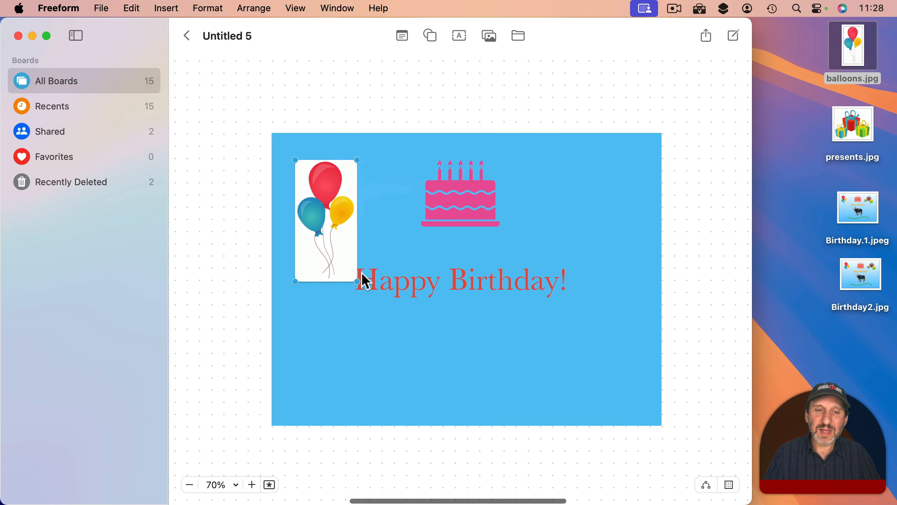
{"action": "left_click", "coordinate": [331, 195], "text": "ctrl"}
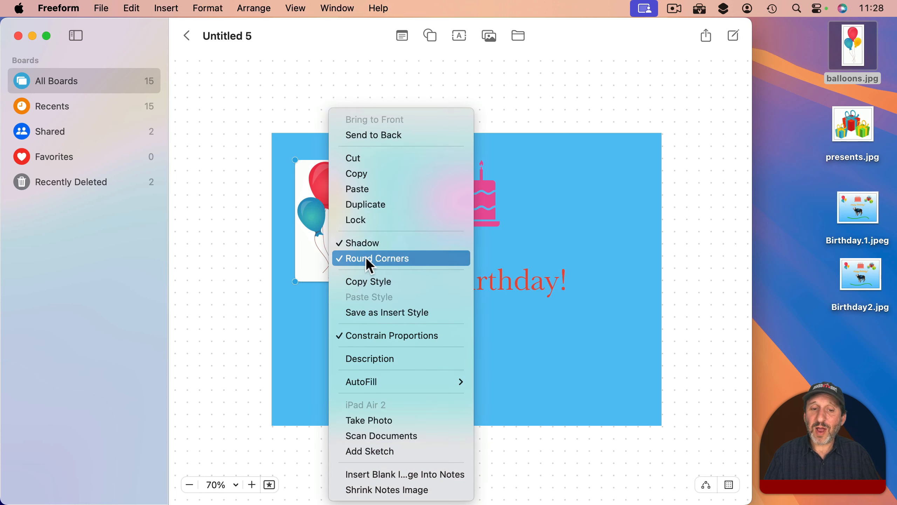
{"action": "left_click", "coordinate": [360, 248]}
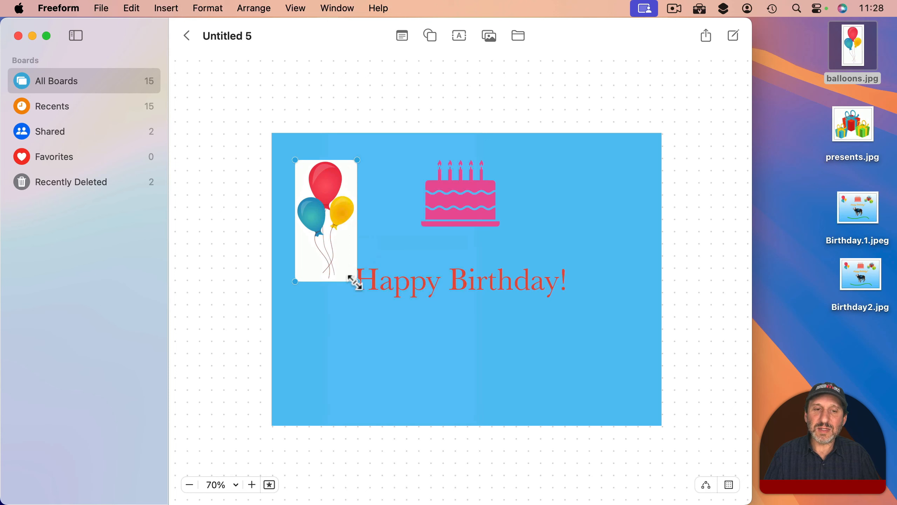
Step: Tilt the balloons image counterclockwise and remove its background
{"action": "left_click_drag", "start_coordinate": [357, 282], "coordinate": [349, 249]}
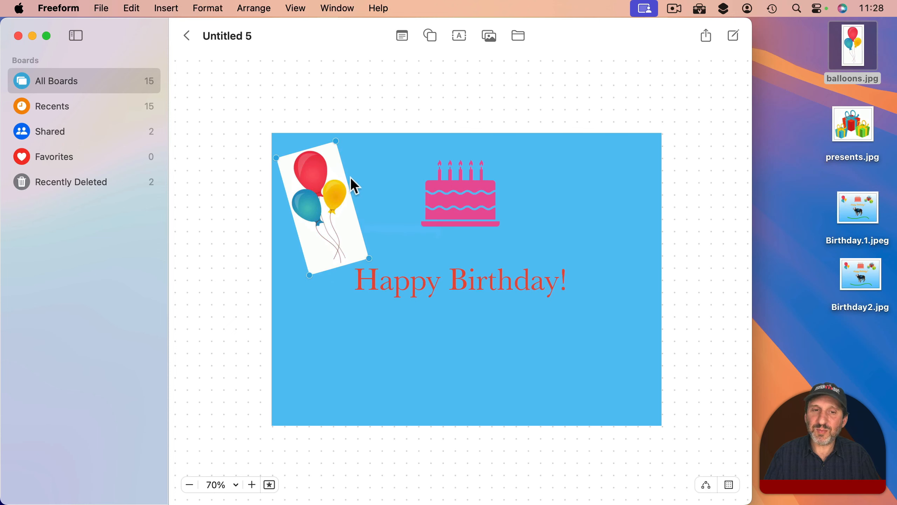
{"action": "left_click", "coordinate": [220, 11]}
{"action": "mouse_move", "coordinate": [228, 98]}
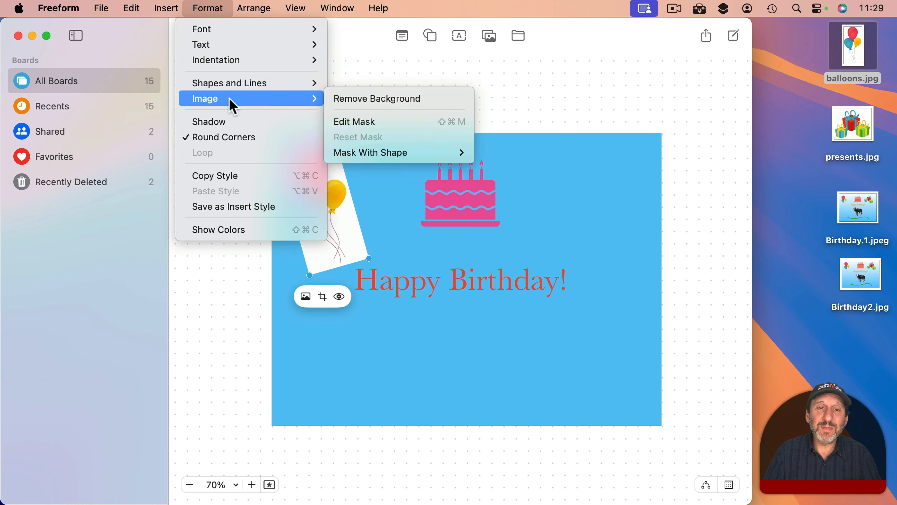
{"action": "left_click", "coordinate": [358, 98]}
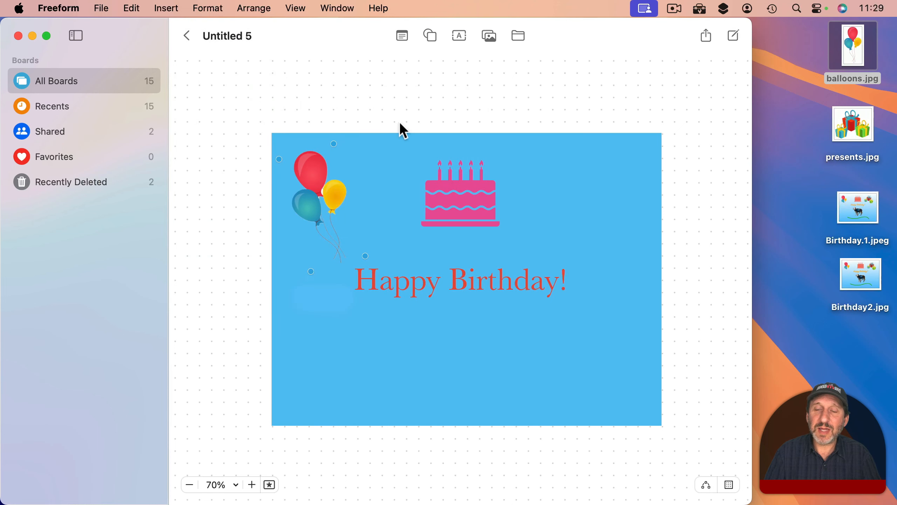
Step: Add presents.jpg at the card's upper right, tilted clockwise and with its background removed
{"action": "left_click_drag", "start_coordinate": [836, 122], "coordinate": [602, 98]}
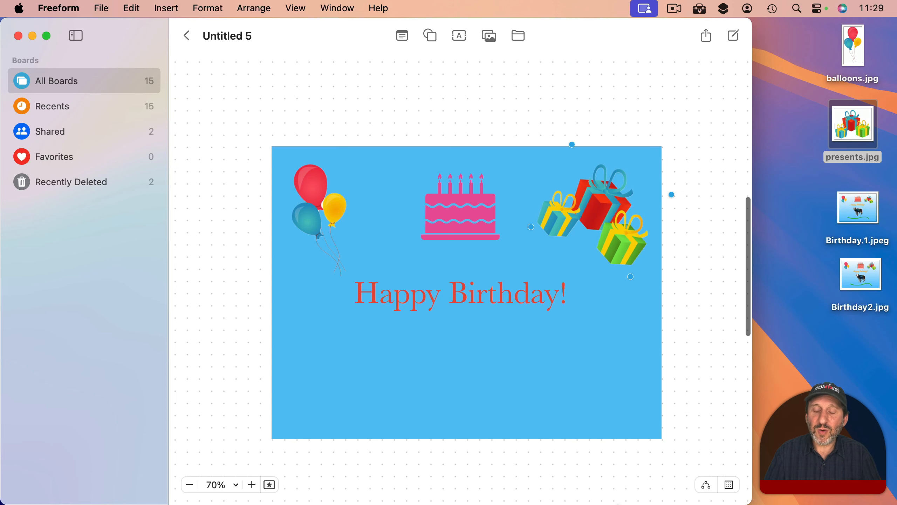
Step: Switch to Photos and bring the picture of the dog standing on a rock onto the card below the greeting
{"action": "mouse_move", "coordinate": [673, 502]}
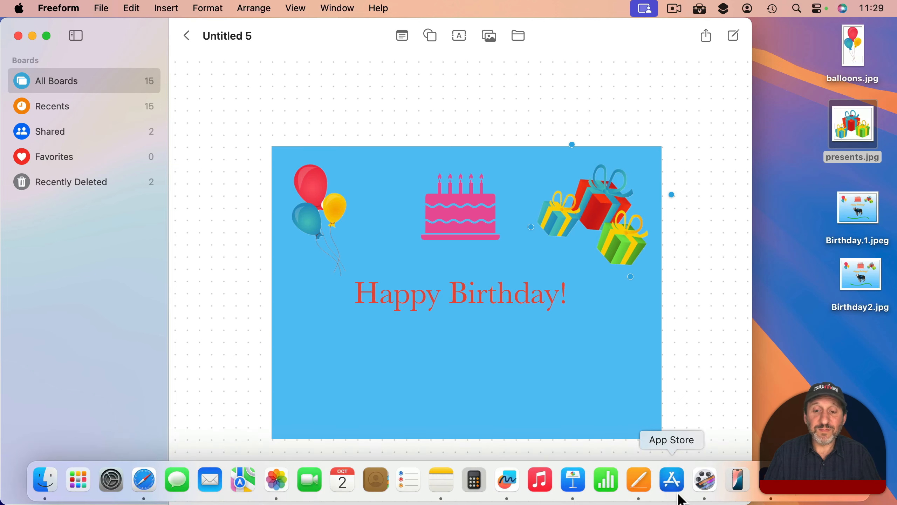
{"action": "left_click", "coordinate": [277, 480]}
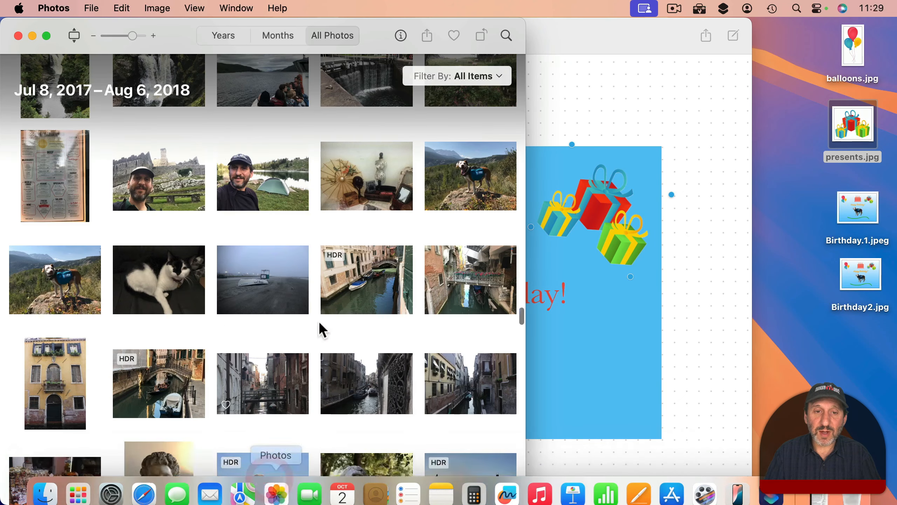
{"action": "left_click", "coordinate": [91, 295]}
{"action": "left_click_drag", "start_coordinate": [90, 295], "coordinate": [697, 242]}
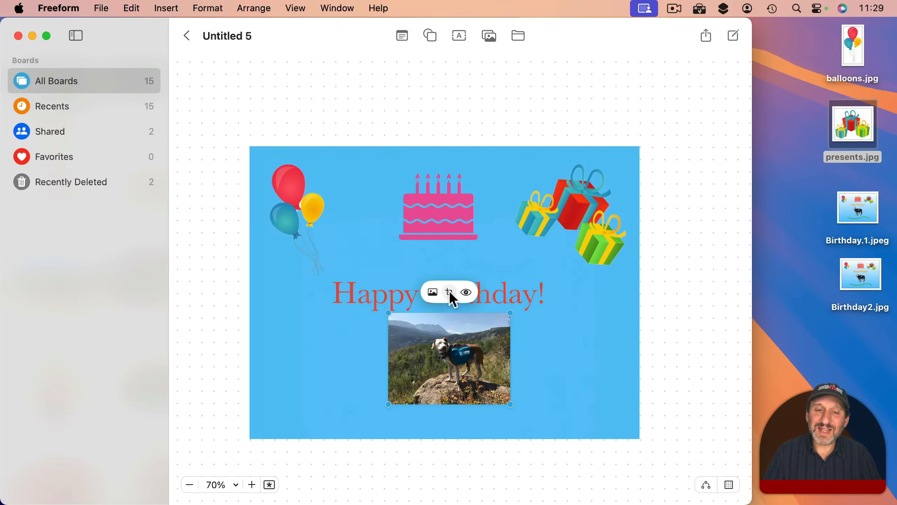
Step: Remove the dog photo's background and enlarge the cut-out dog below the greeting
{"action": "left_click", "coordinate": [450, 293]}
{"action": "left_click_drag", "start_coordinate": [450, 404], "coordinate": [450, 396]}
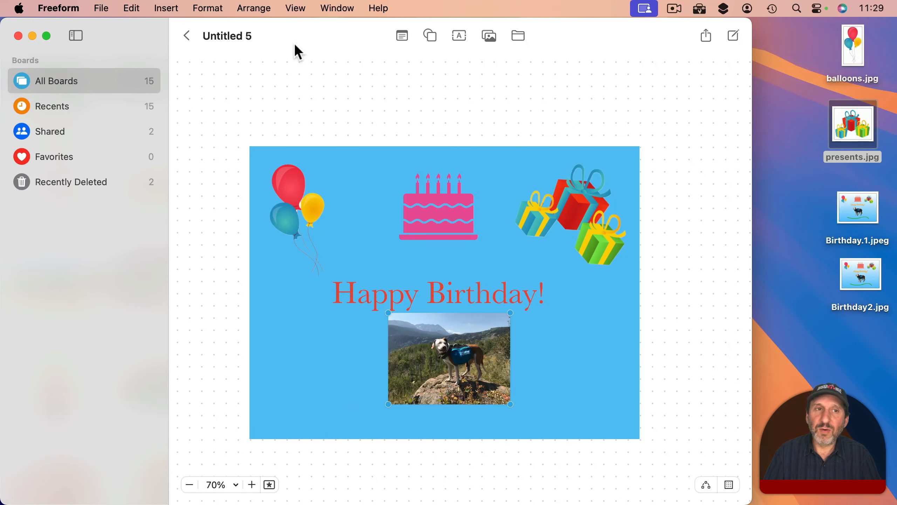
{"action": "left_click", "coordinate": [228, 2]}
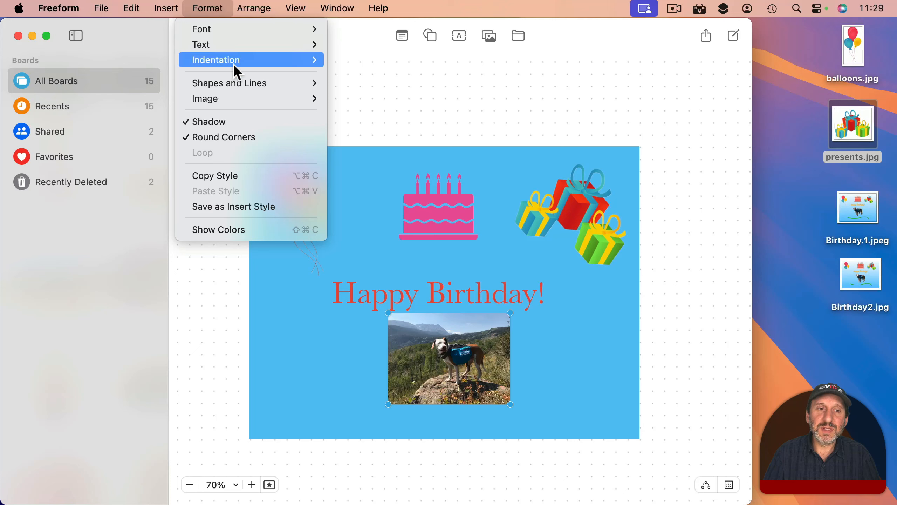
{"action": "mouse_move", "coordinate": [230, 99]}
{"action": "left_click", "coordinate": [351, 99]}
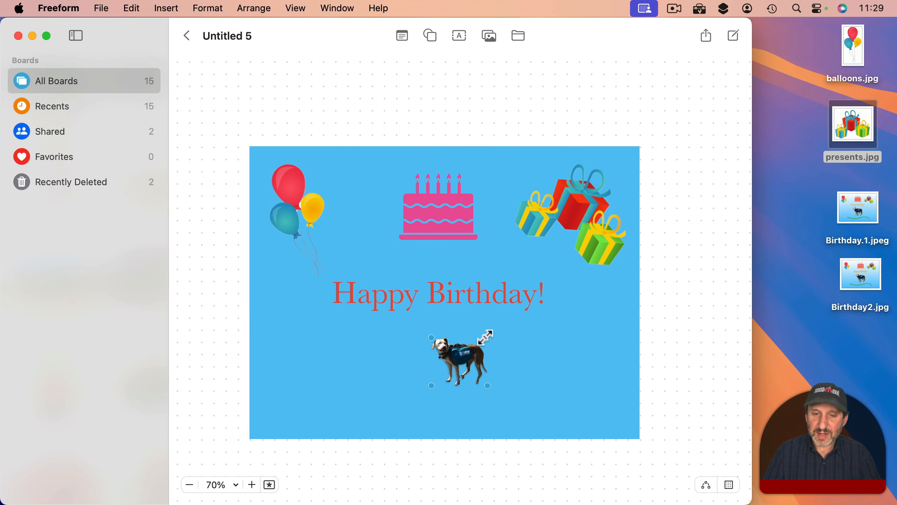
{"action": "left_click_drag", "start_coordinate": [489, 337], "coordinate": [455, 354]}
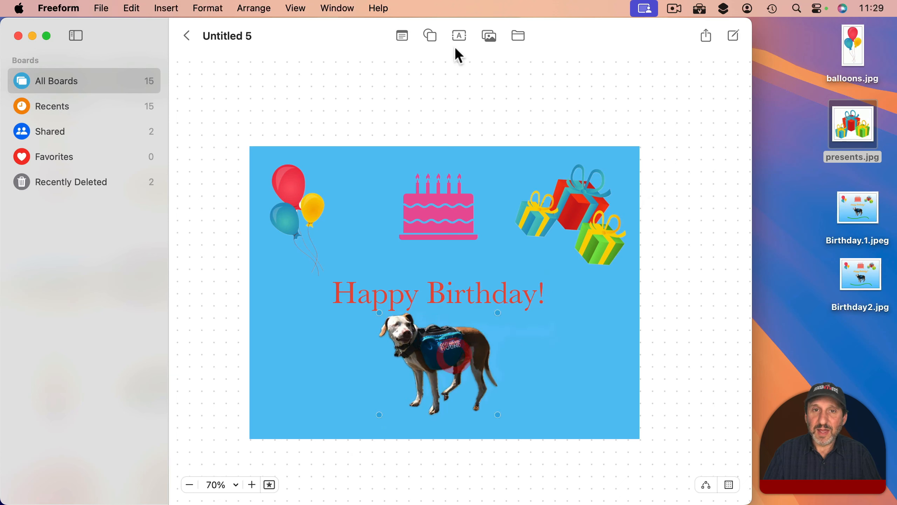
Step: Draw a wavy curved line with the pen tool and place it under the dog's feet
{"action": "left_click", "coordinate": [433, 39]}
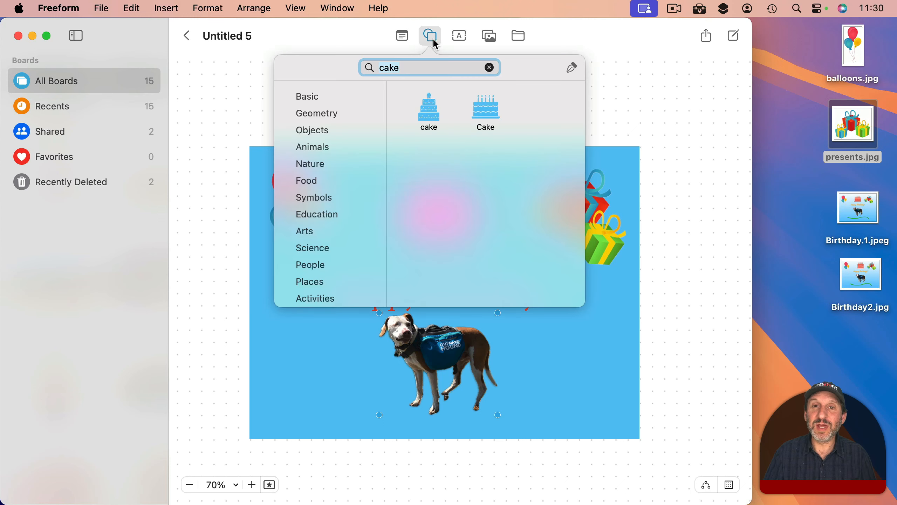
{"action": "left_click", "coordinate": [567, 70]}
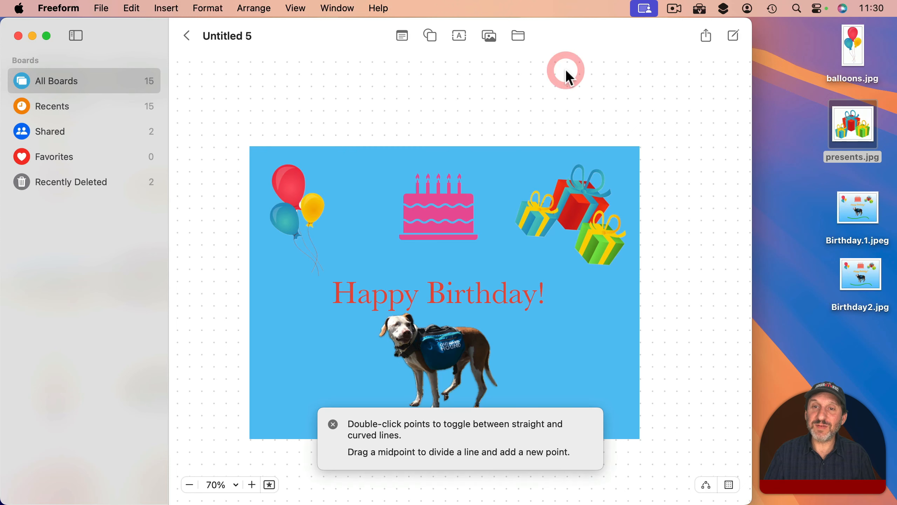
{"action": "left_click", "coordinate": [349, 267]}
{"action": "left_click_drag", "start_coordinate": [445, 254], "coordinate": [457, 268]}
{"action": "mouse_move", "coordinate": [452, 261]}
{"action": "left_mouse_down"}
{"action": "mouse_move", "coordinate": [467, 336]}
{"action": "mouse_move", "coordinate": [448, 412]}
{"action": "left_mouse_up"}
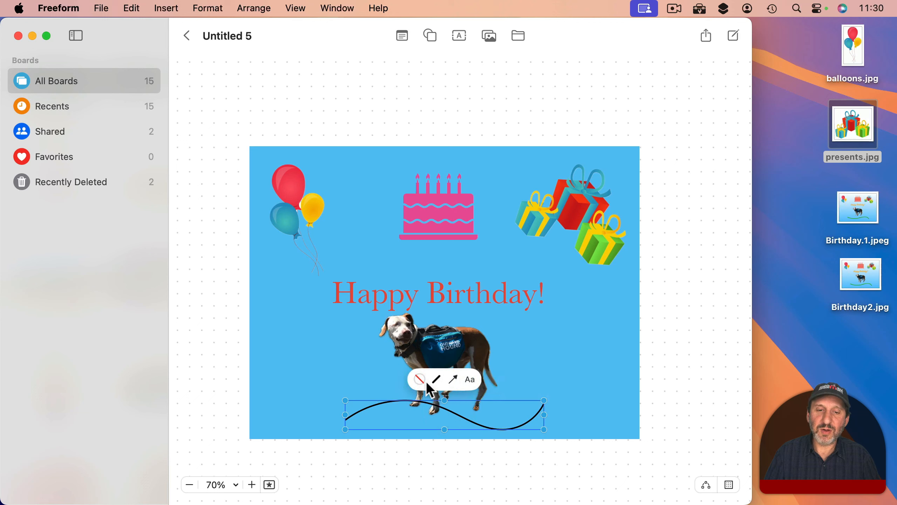
Step: Set the wavy line under the dog to a 6 pt thickness and colour it pink
{"action": "left_click", "coordinate": [440, 379]}
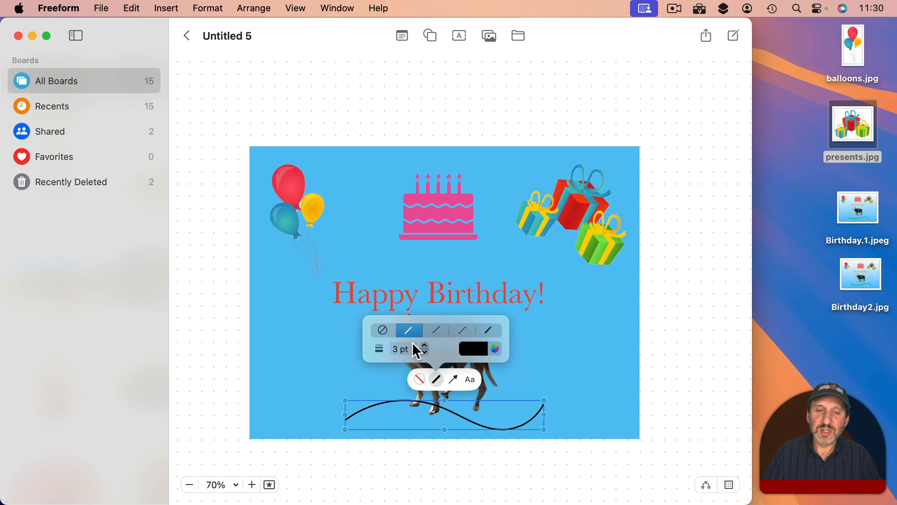
{"action": "left_click", "coordinate": [425, 345]}
{"action": "left_click", "coordinate": [425, 345]}
{"action": "left_click", "coordinate": [424, 345]}
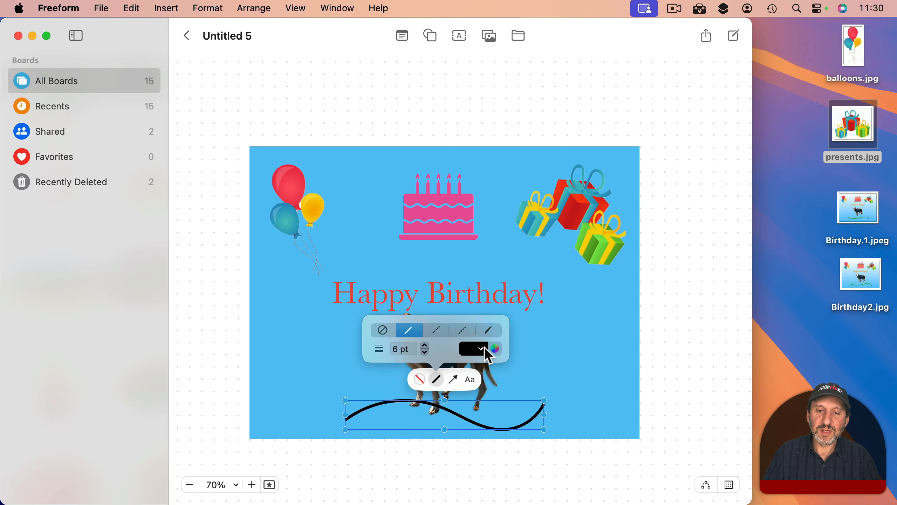
{"action": "left_click", "coordinate": [481, 350]}
{"action": "left_click", "coordinate": [468, 318]}
{"action": "left_click", "coordinate": [561, 315]}
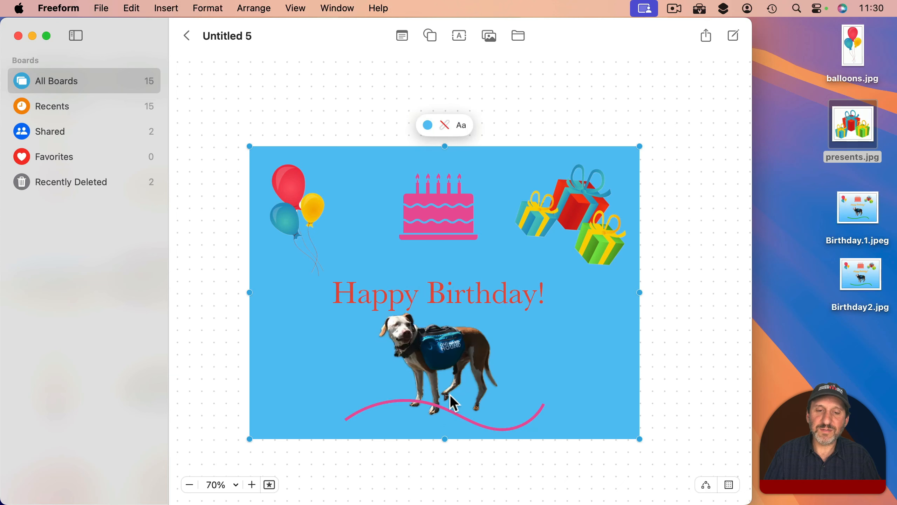
{"action": "left_click", "coordinate": [440, 412]}
{"action": "left_click", "coordinate": [439, 355]}
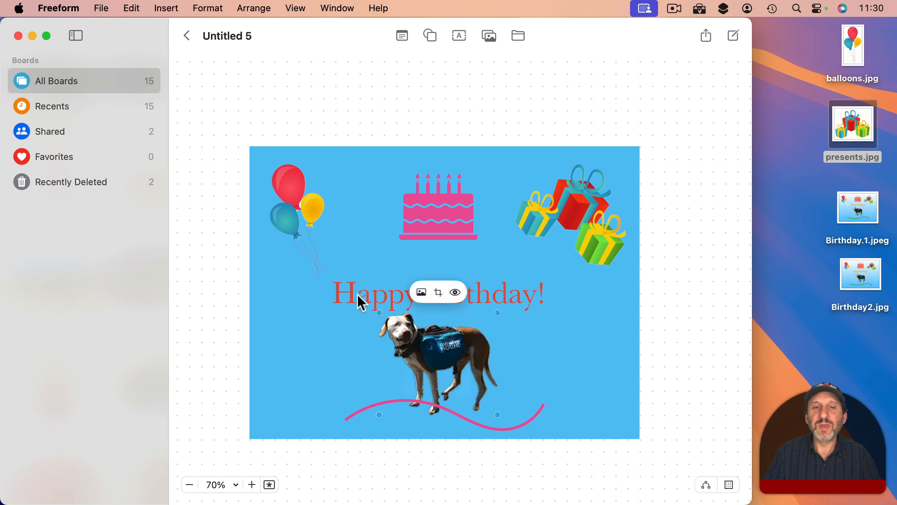
{"action": "left_click", "coordinate": [289, 285]}
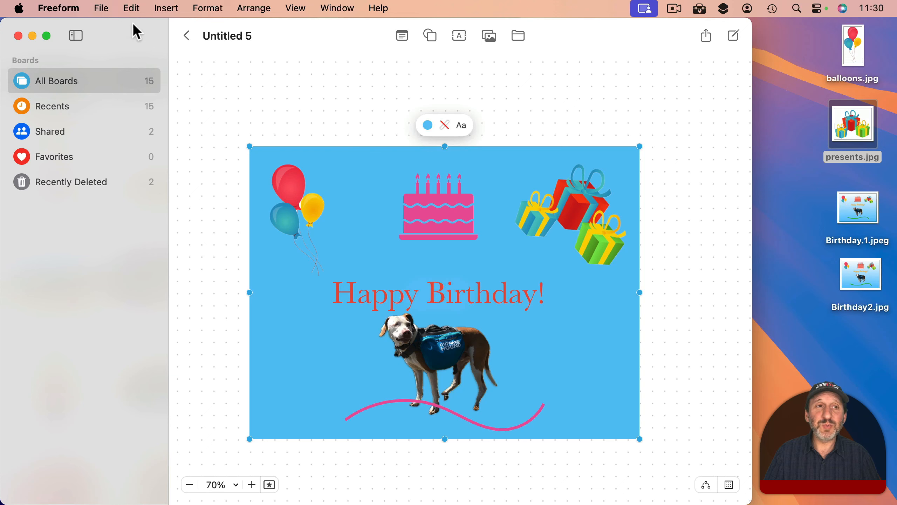
{"action": "left_click", "coordinate": [106, 7]}
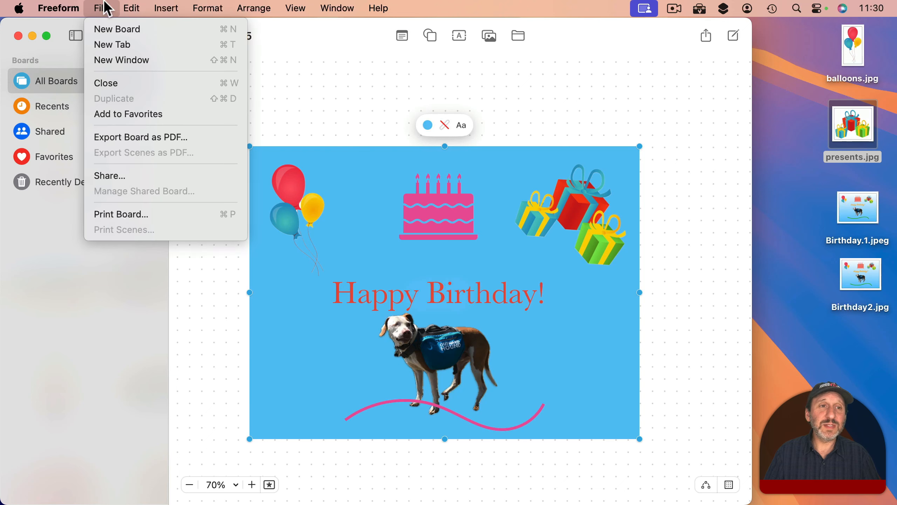
{"action": "left_click", "coordinate": [120, 131]}
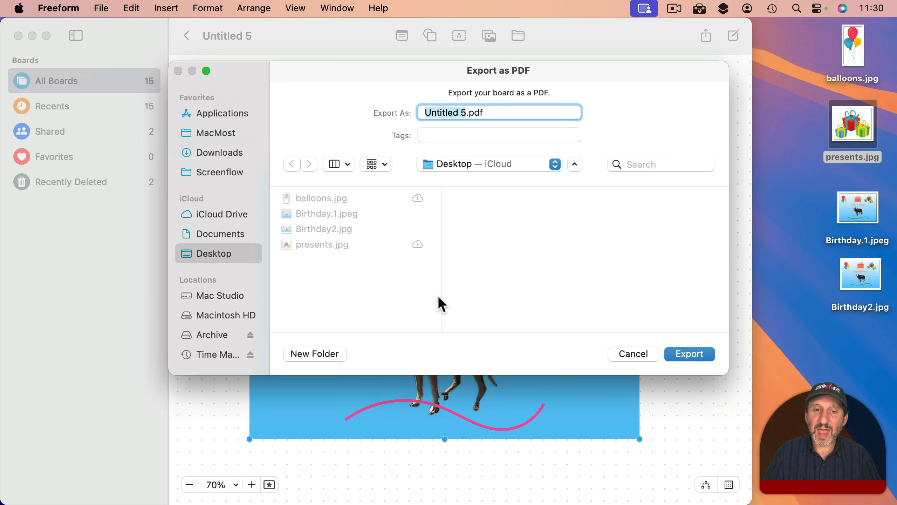
{"action": "left_click", "coordinate": [626, 353]}
Step: Send the board through the print settings as a PDF that opens in Preview
{"action": "left_click", "coordinate": [102, 8]}
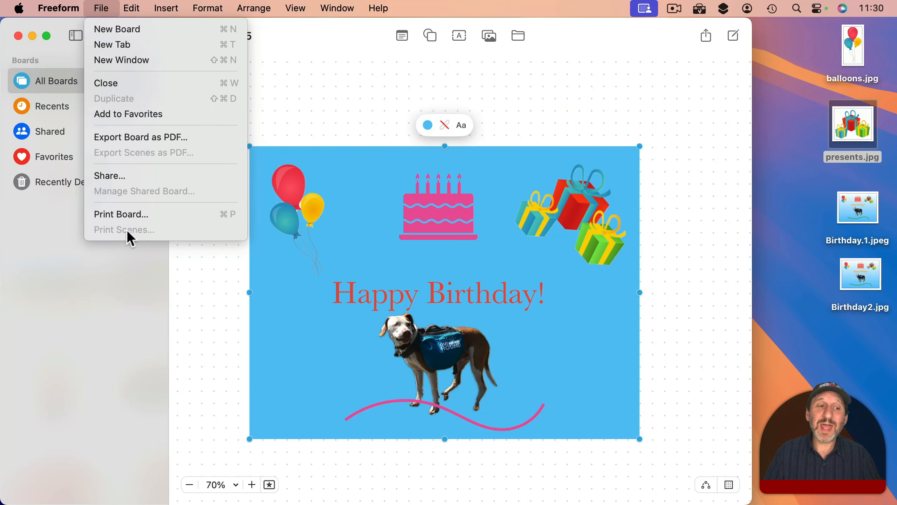
{"action": "left_click", "coordinate": [128, 219]}
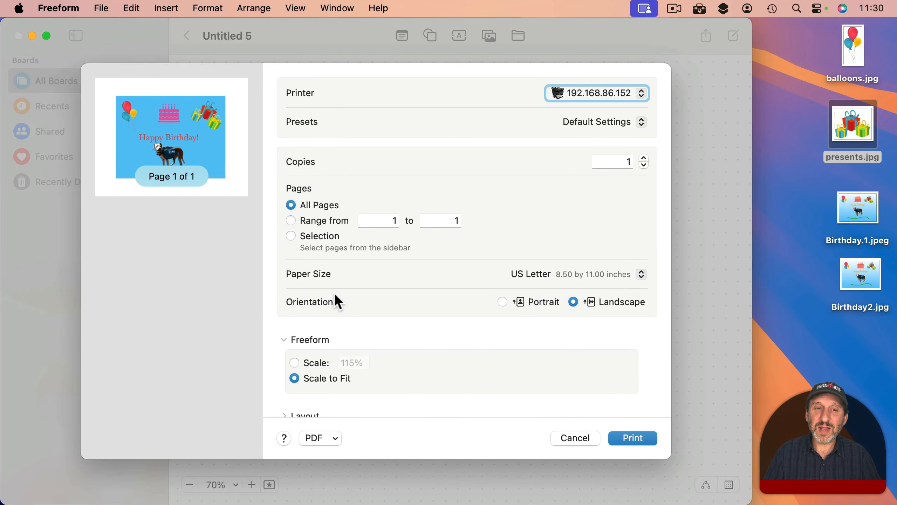
{"action": "left_click", "coordinate": [335, 437]}
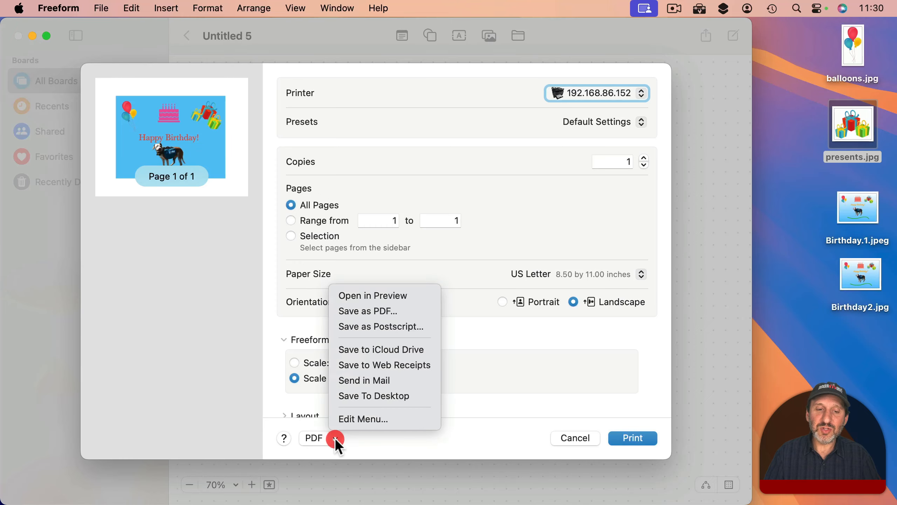
{"action": "left_click", "coordinate": [369, 292]}
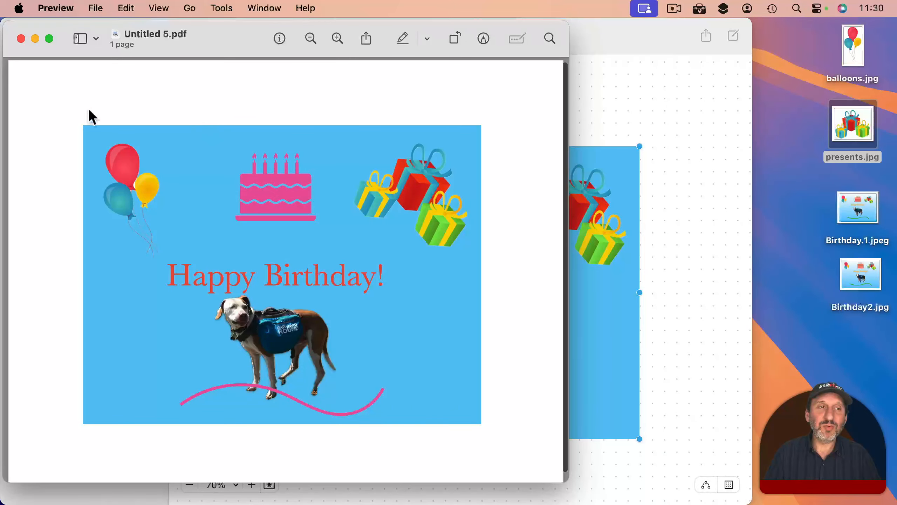
{"action": "left_click", "coordinate": [95, 8]}
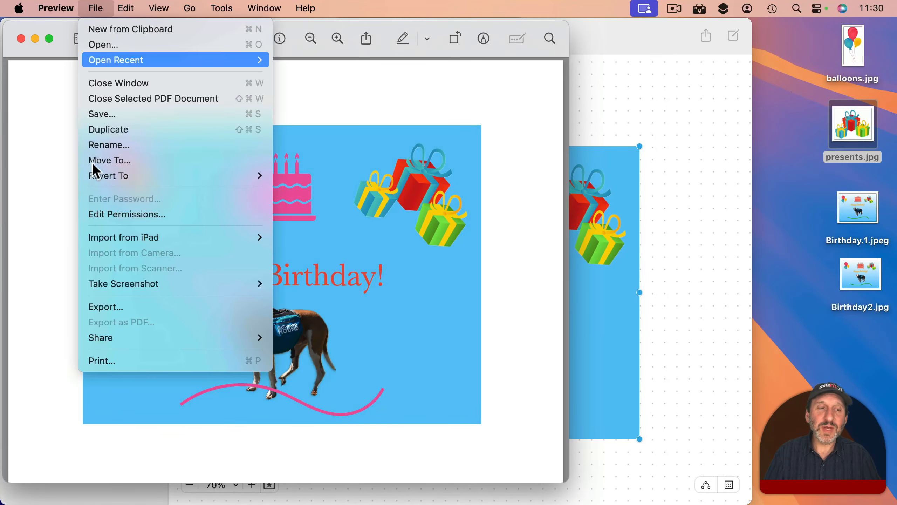
{"action": "left_click", "coordinate": [117, 307]}
{"action": "left_click", "coordinate": [473, 424]}
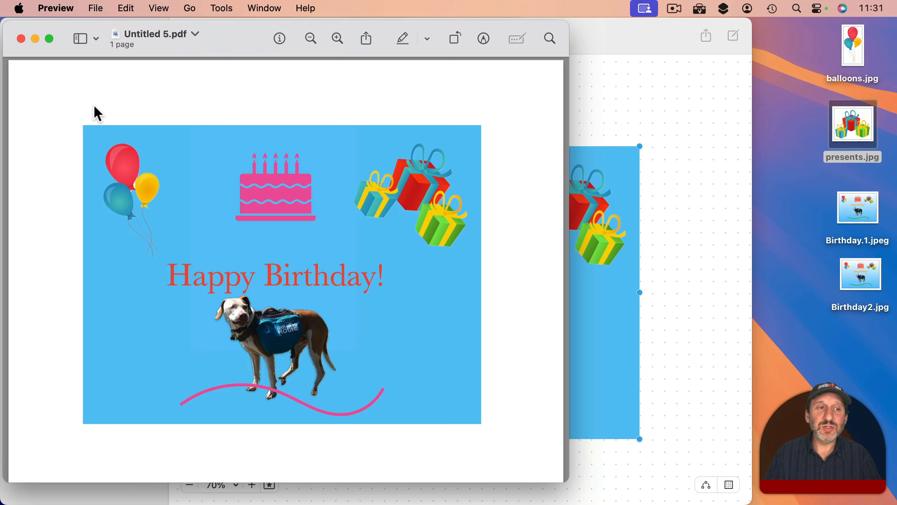
Step: Crop the PDF page to the edges of the blue card and export it to the desktop as Birthday3.jpg
{"action": "left_click", "coordinate": [484, 38]}
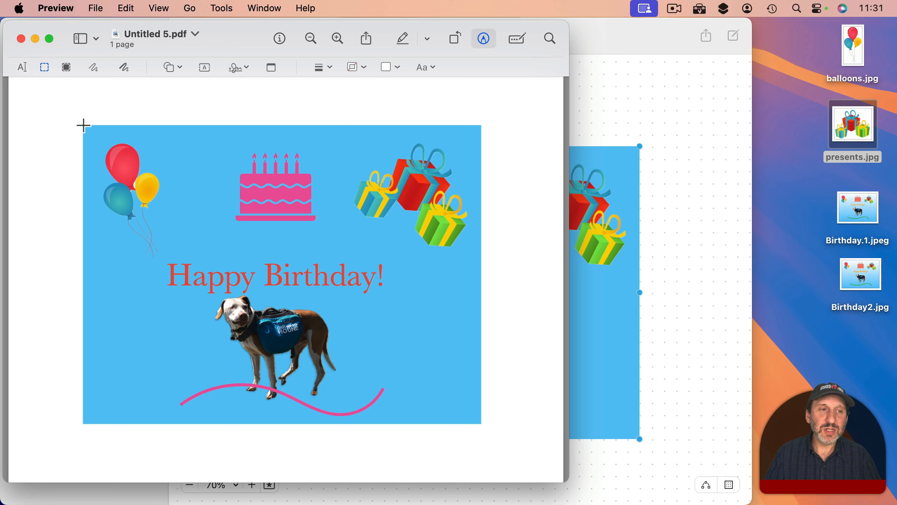
{"action": "left_click_drag", "start_coordinate": [84, 125], "coordinate": [481, 423]}
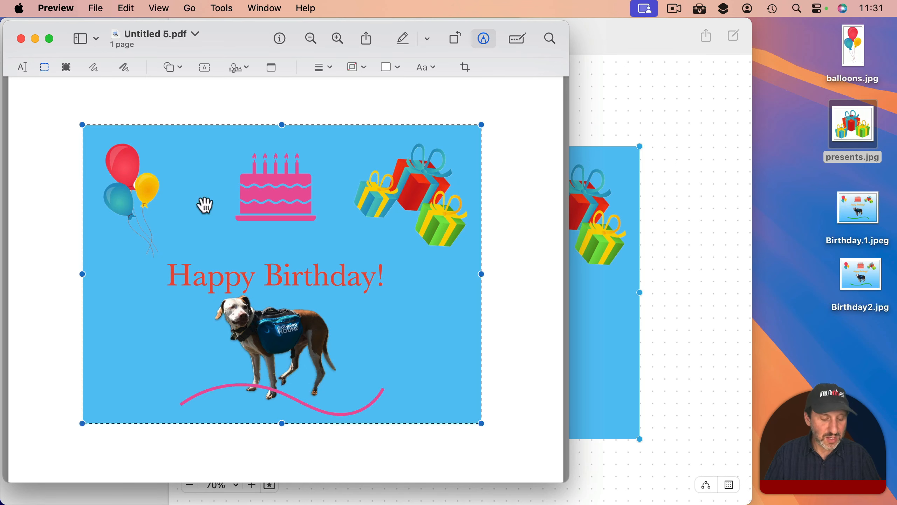
{"action": "left_click", "coordinate": [221, 7]}
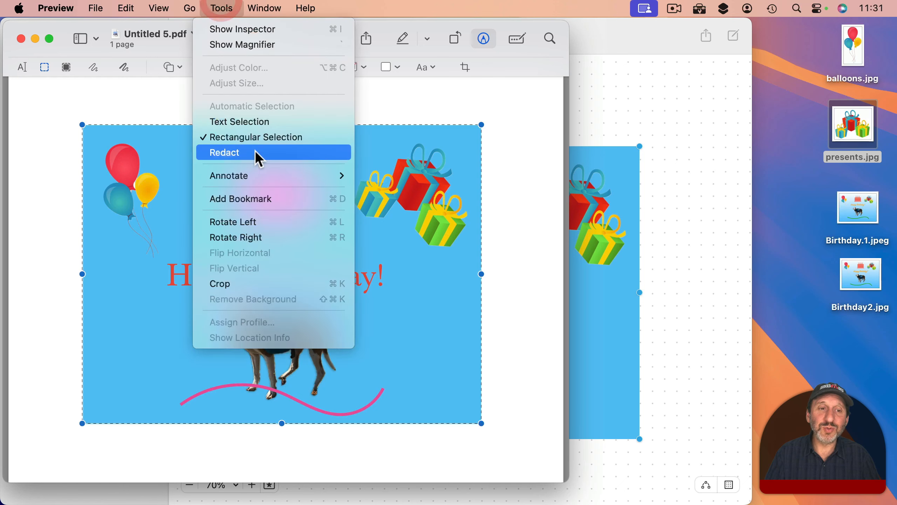
{"action": "left_click", "coordinate": [257, 285]}
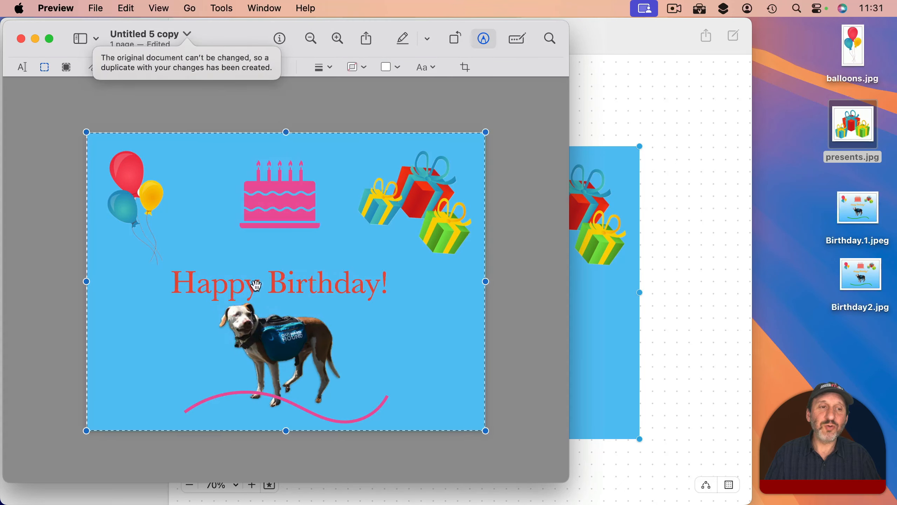
{"action": "left_click", "coordinate": [111, 8]}
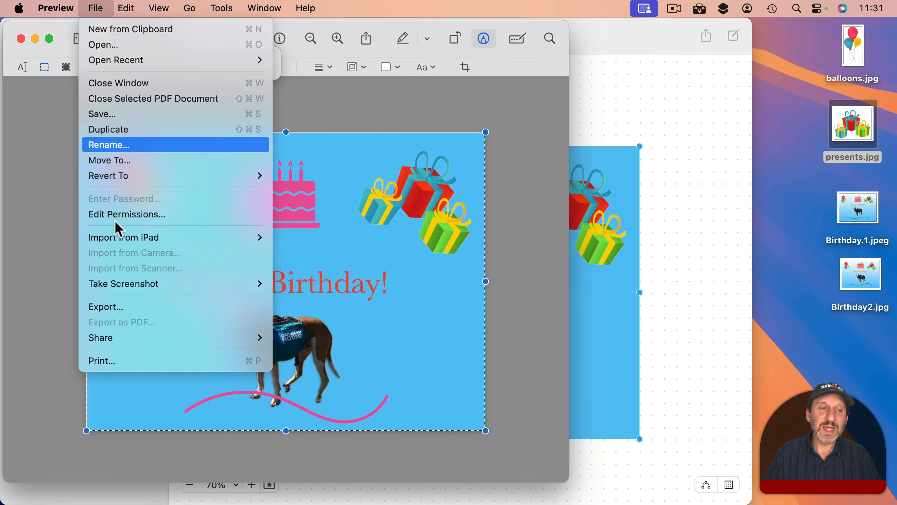
{"action": "left_click", "coordinate": [129, 306]}
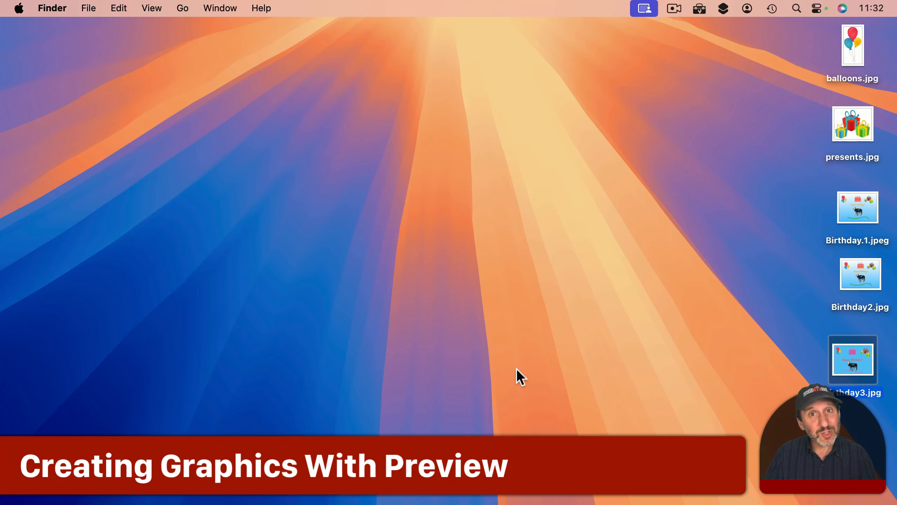
Step: Launch Preview and dismiss its file chooser without opening a file
{"action": "mouse_move", "coordinate": [243, 499]}
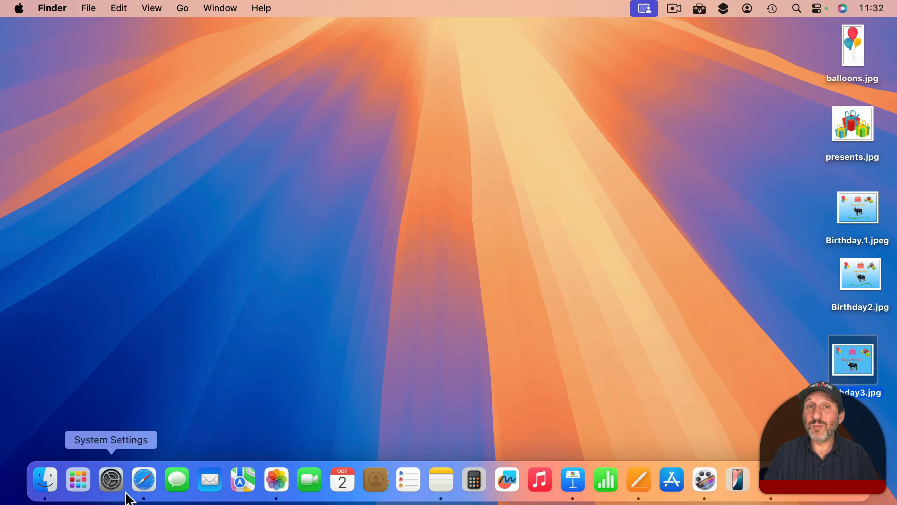
{"action": "left_click", "coordinate": [79, 481]}
{"action": "type", "text": "pre"}
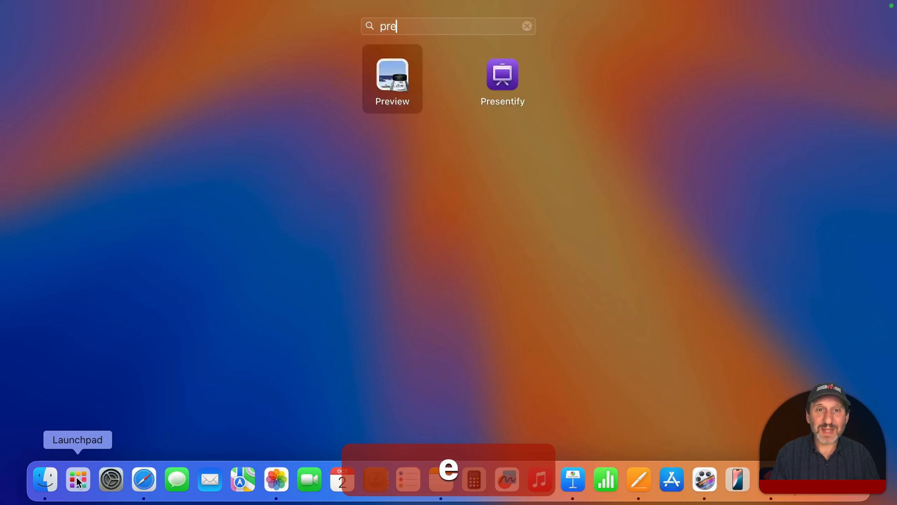
{"action": "key", "text": "Return"}
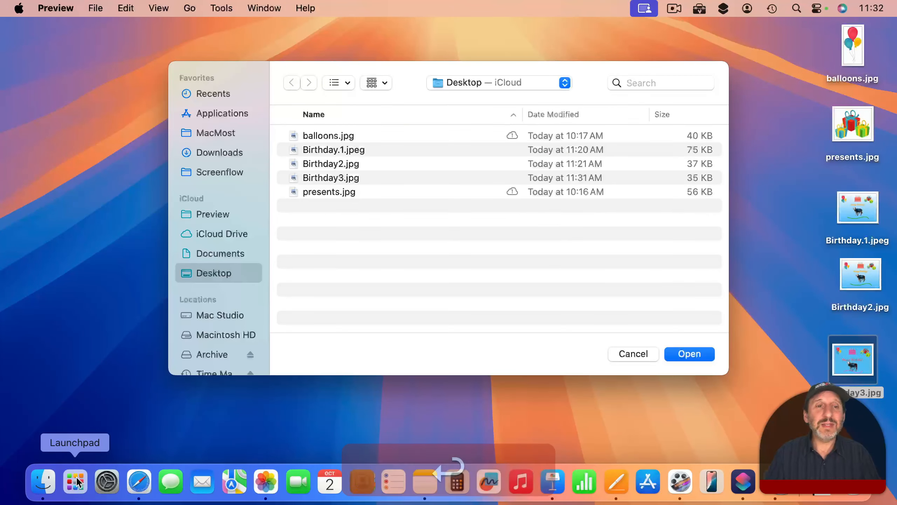
{"action": "left_click", "coordinate": [96, 10]}
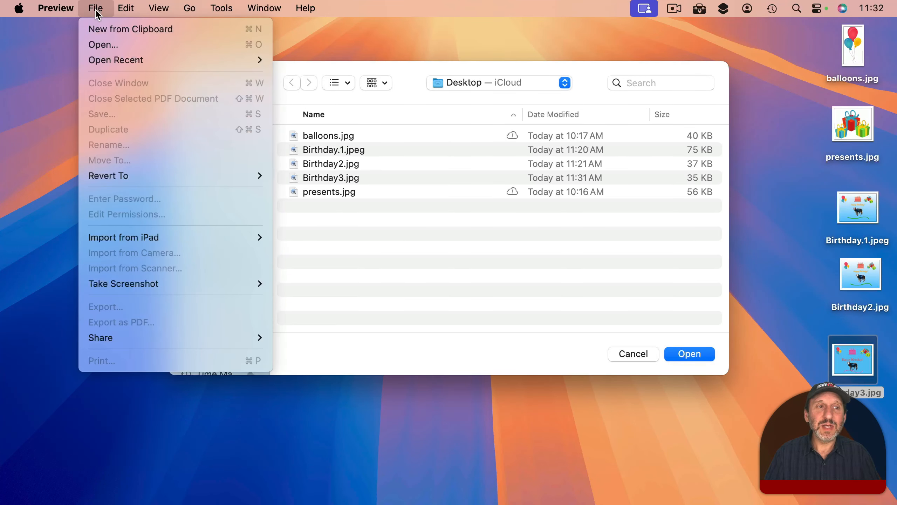
{"action": "left_click", "coordinate": [93, 7]}
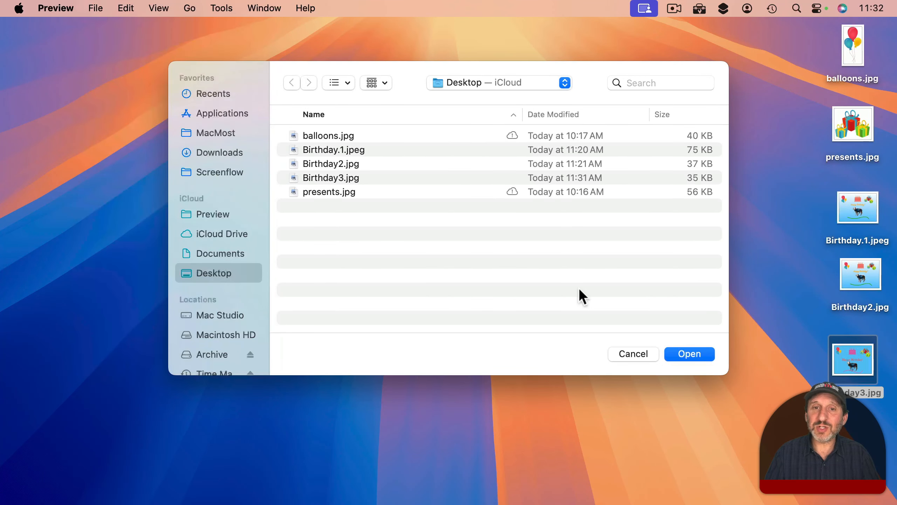
{"action": "left_click", "coordinate": [631, 354]}
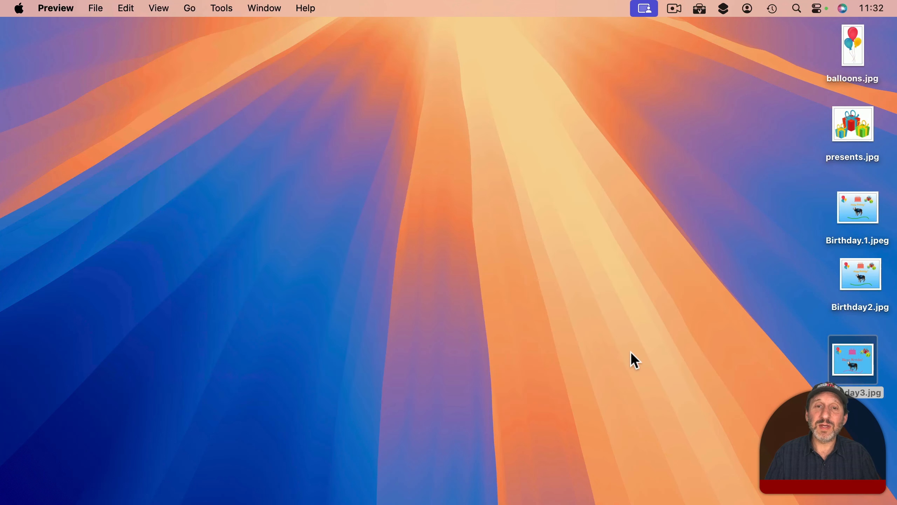
Step: Capture a selection screenshot of a plain blue area of the desktop background, about 152 × 102 pixels
{"action": "left_click", "coordinate": [94, 7]}
{"action": "mouse_move", "coordinate": [122, 290]}
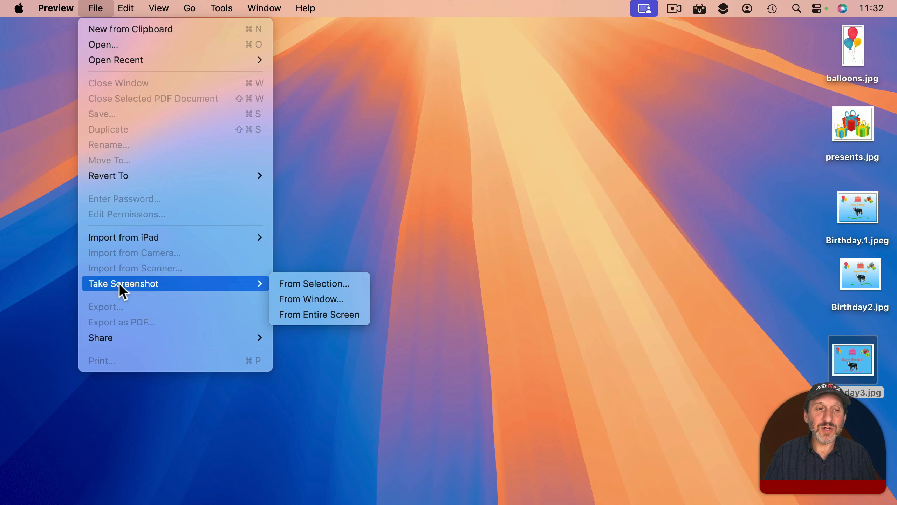
{"action": "left_click", "coordinate": [295, 284]}
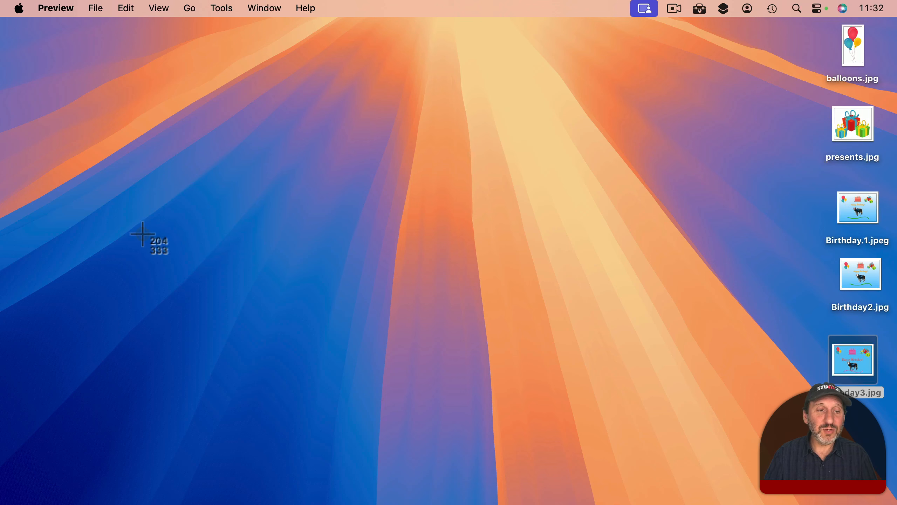
{"action": "left_click_drag", "start_coordinate": [141, 233], "coordinate": [194, 267]}
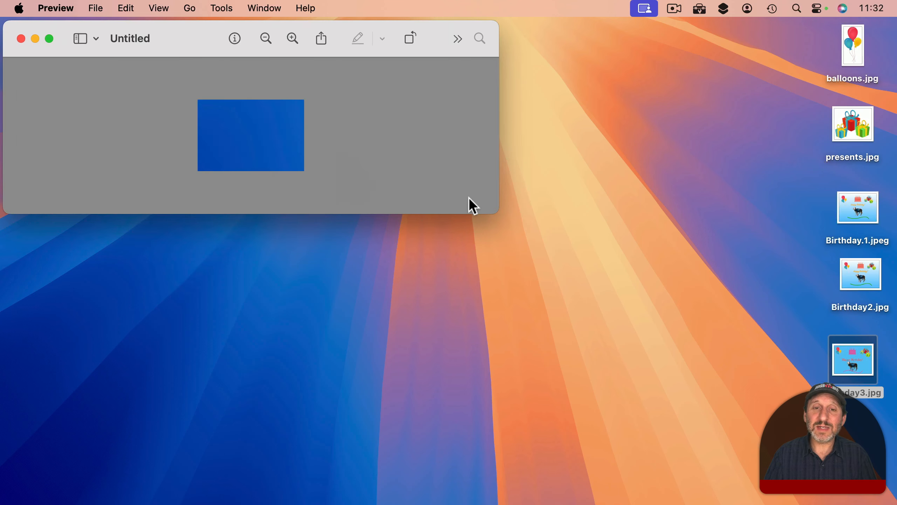
Step: Resize the blue screenshot image to 800 × 600 pixels with proportional scaling turned off
{"action": "left_click", "coordinate": [211, 8]}
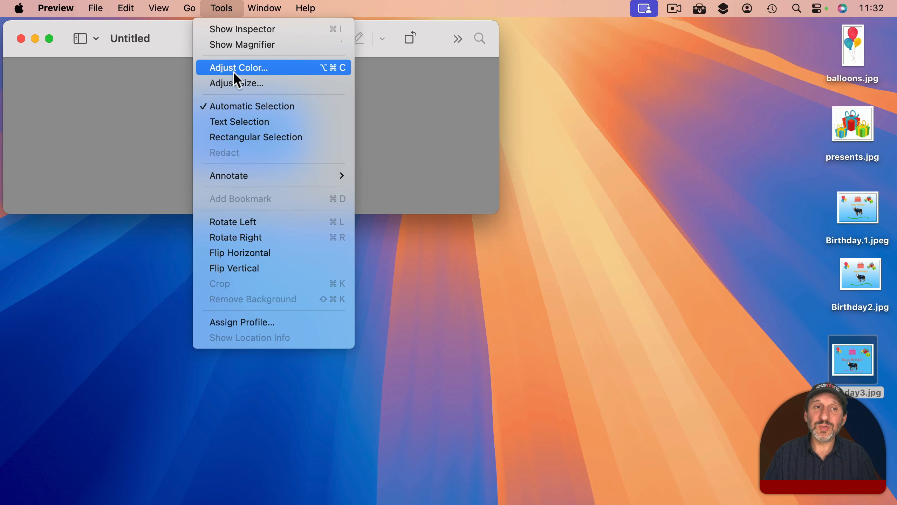
{"action": "left_click", "coordinate": [234, 83]}
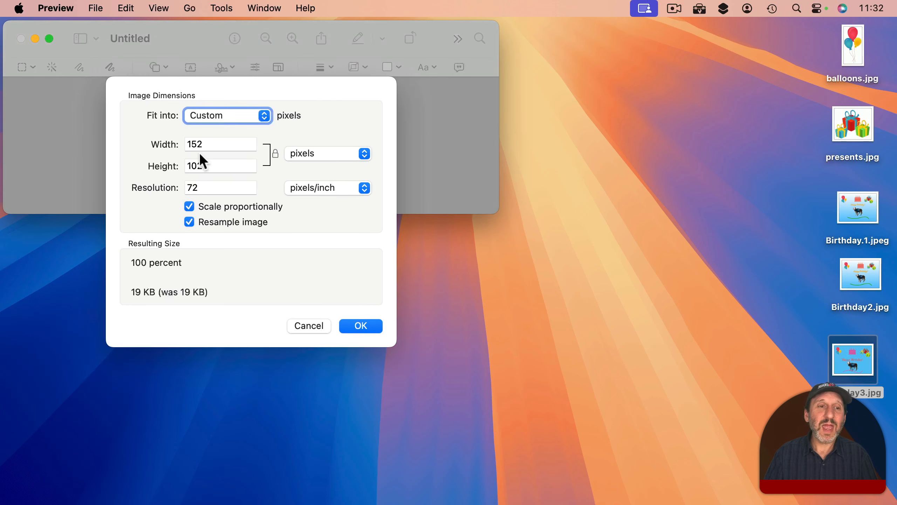
{"action": "left_click", "coordinate": [275, 154]}
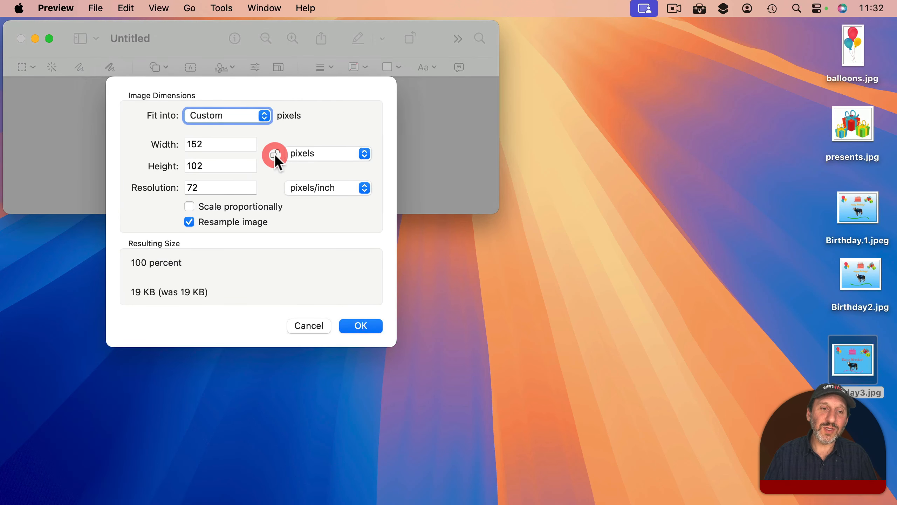
{"action": "double_click", "coordinate": [211, 143]}
{"action": "type", "text": "800"}
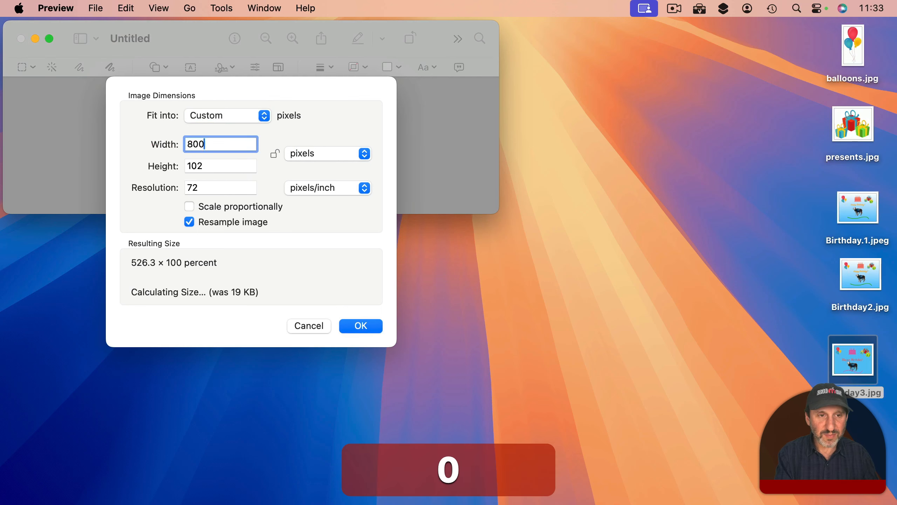
{"action": "key", "text": "Tab"}
{"action": "type", "text": "600"}
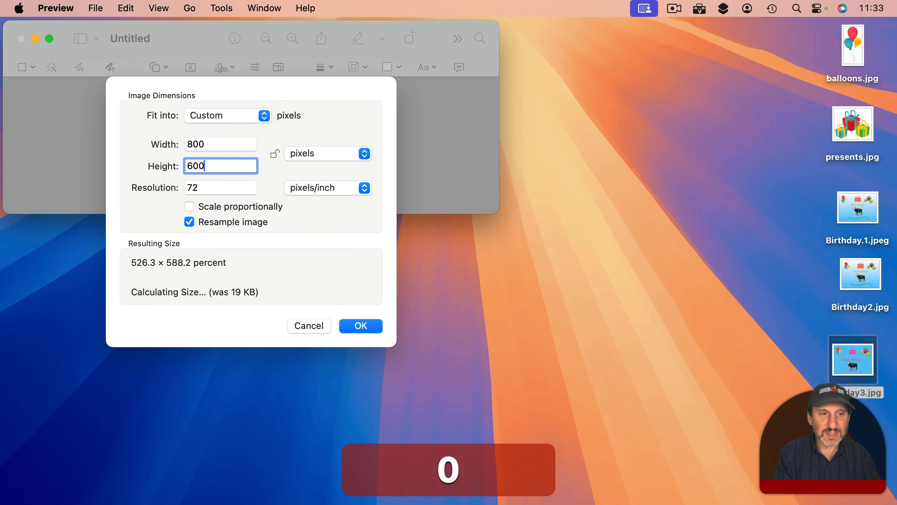
{"action": "left_click", "coordinate": [357, 329]}
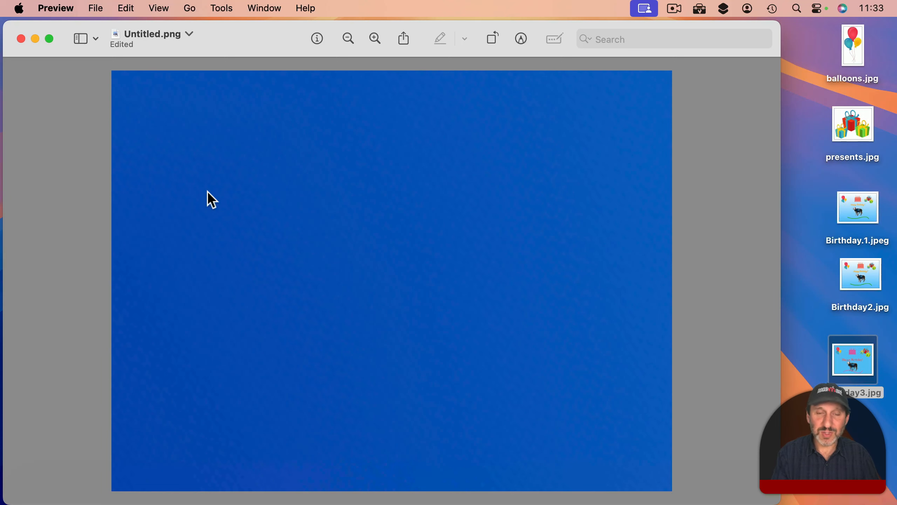
Step: Erase the entire image content and cover the empty 800 × 600 canvas with a rectangle filled in light blue
{"action": "key", "text": "super+a"}
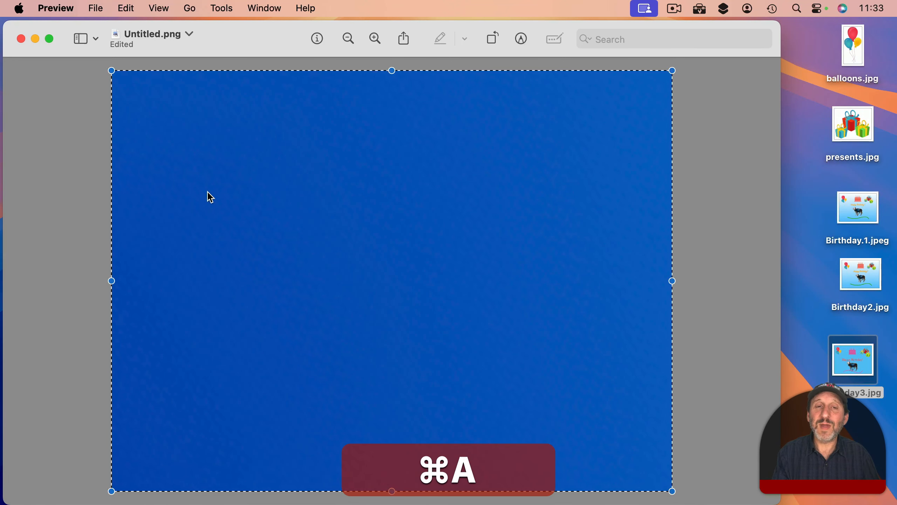
{"action": "key", "text": "BackSpace"}
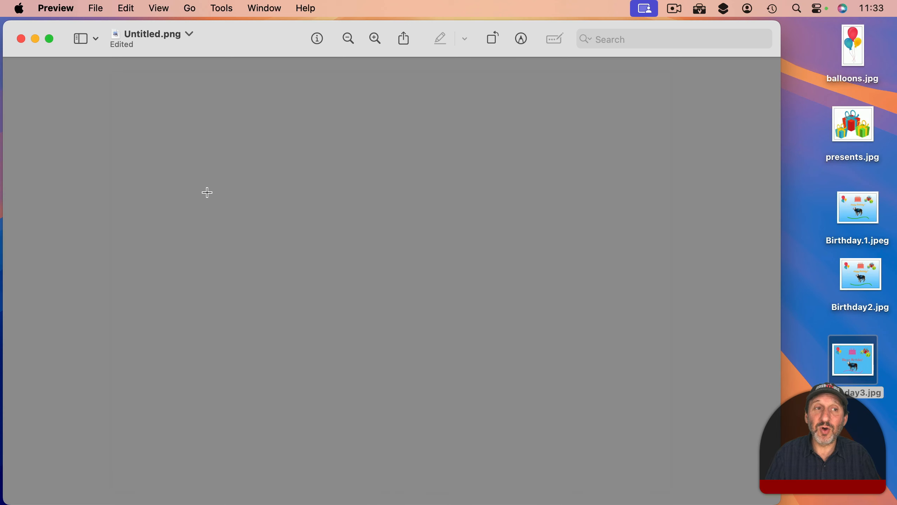
{"action": "left_click", "coordinate": [517, 41]}
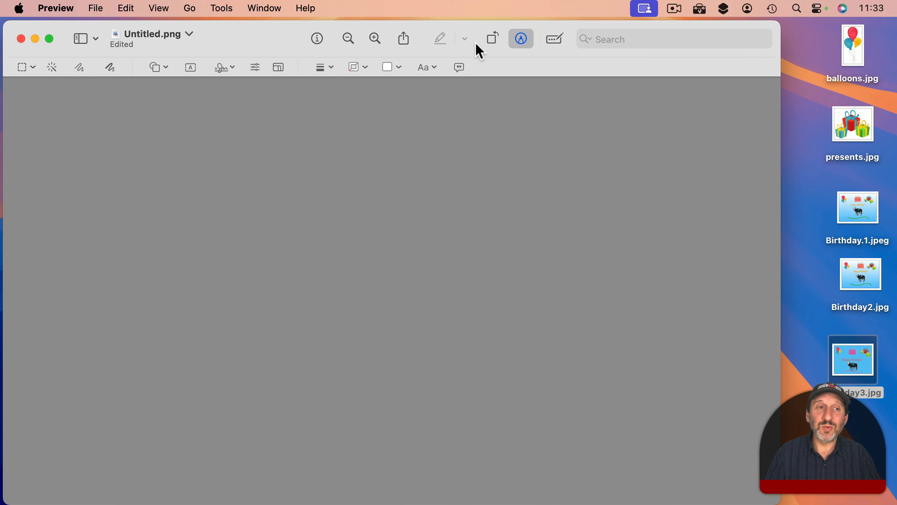
{"action": "left_click", "coordinate": [158, 67]}
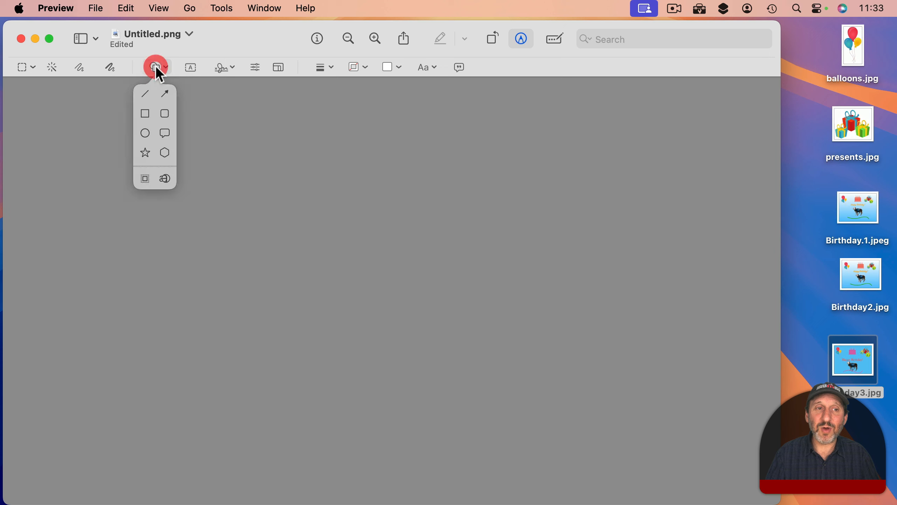
{"action": "left_click", "coordinate": [145, 113]}
{"action": "left_click_drag", "start_coordinate": [387, 294], "coordinate": [677, 503]}
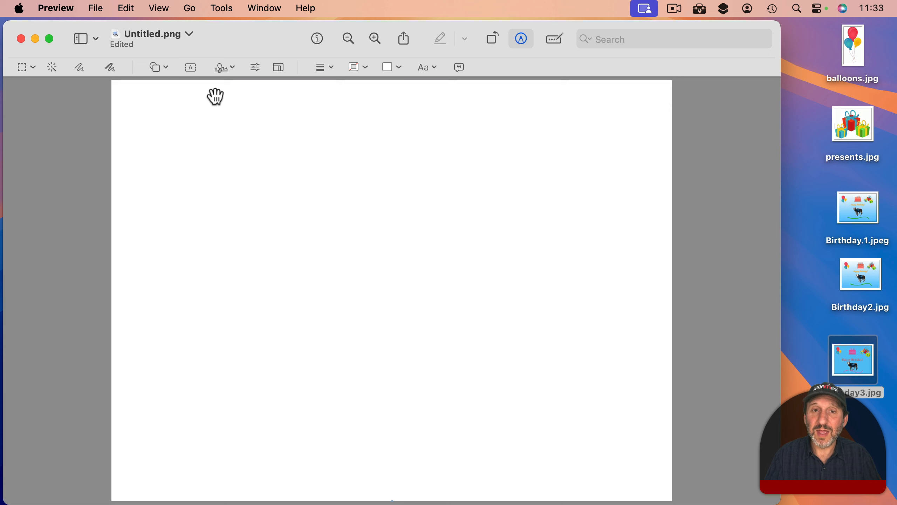
{"action": "left_click", "coordinate": [398, 70]}
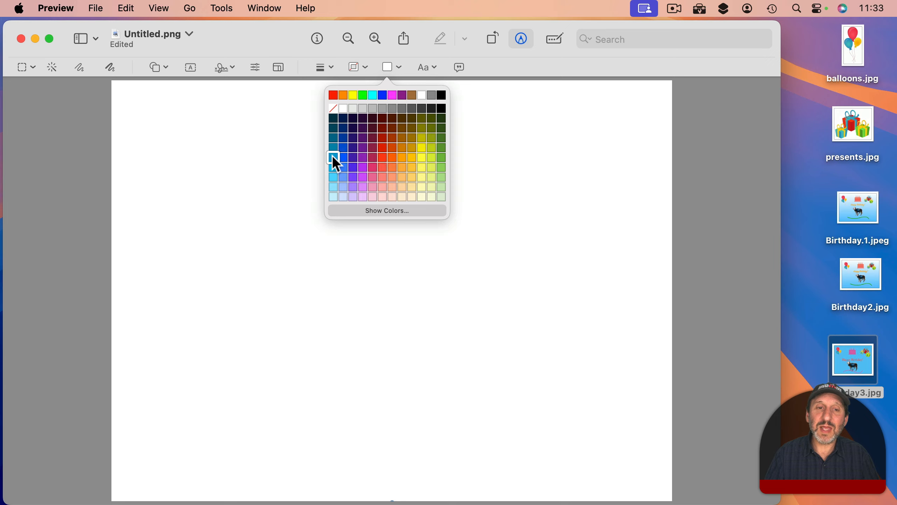
{"action": "left_click", "coordinate": [343, 160]}
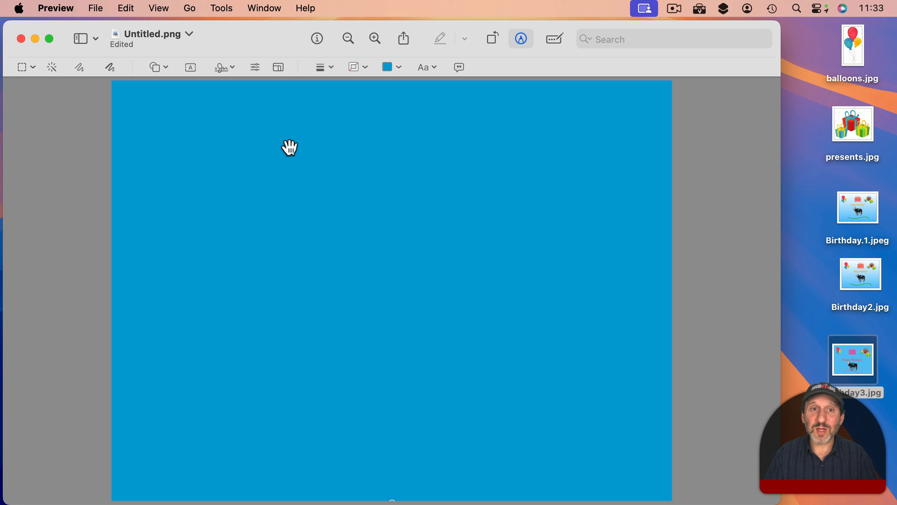
Step: Add a text box reading "Happy Birthday!" to the middle of the blue card
{"action": "left_click", "coordinate": [186, 64]}
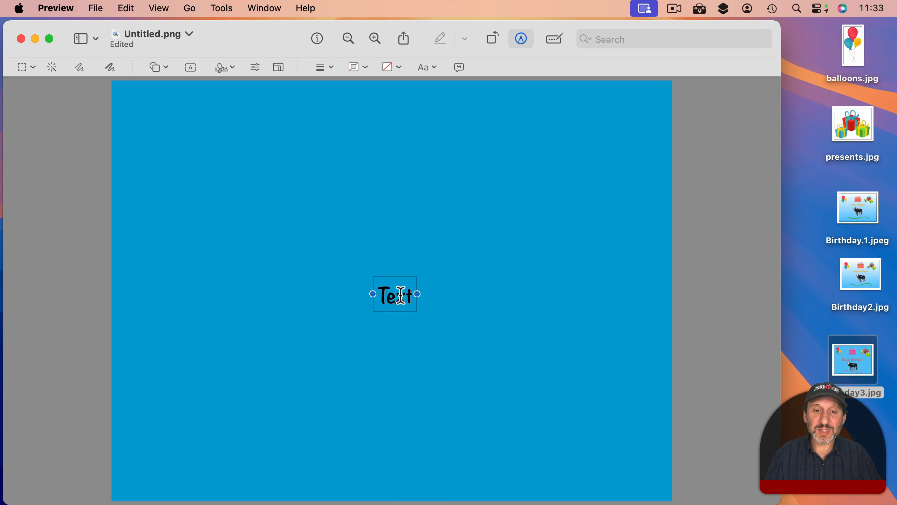
{"action": "double_click", "coordinate": [400, 295]}
{"action": "key", "text": "shift+super+a"}
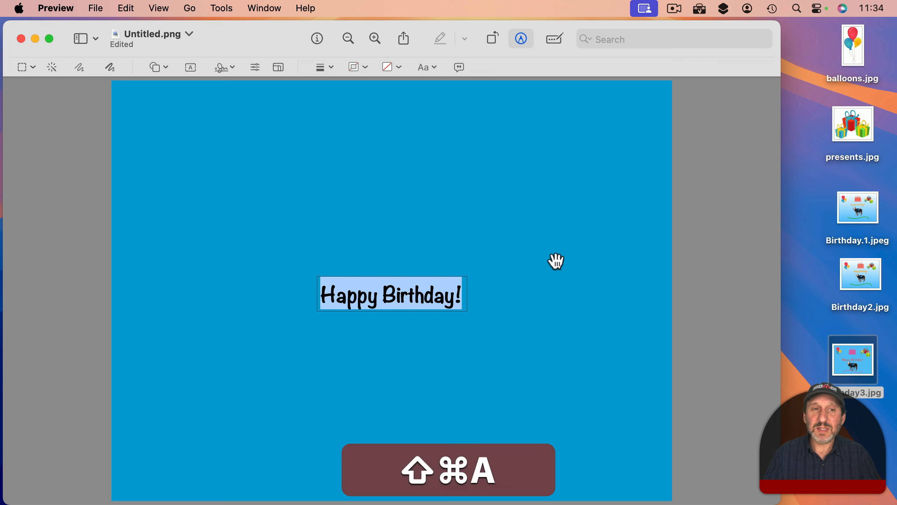
Step: Change the font of the whole "Happy Birthday!" text to Avenir
{"action": "key", "text": "super+a"}
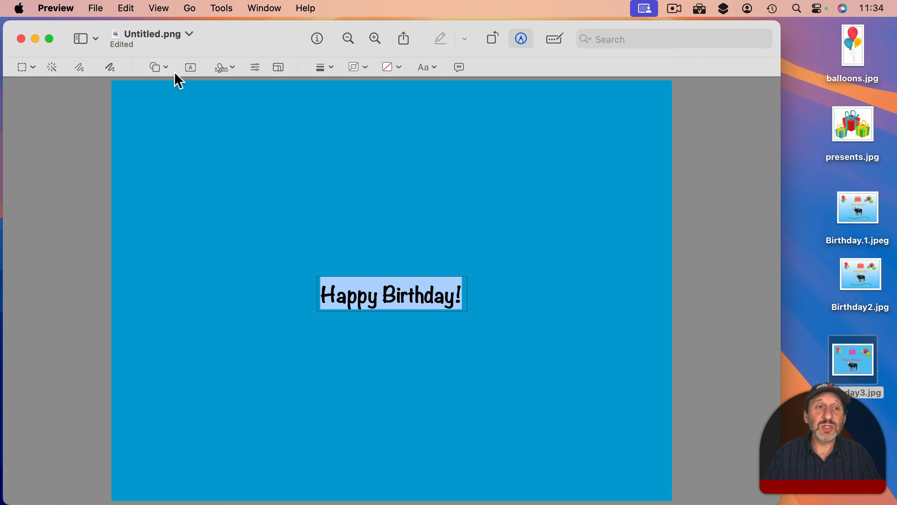
{"action": "left_click", "coordinate": [431, 68]}
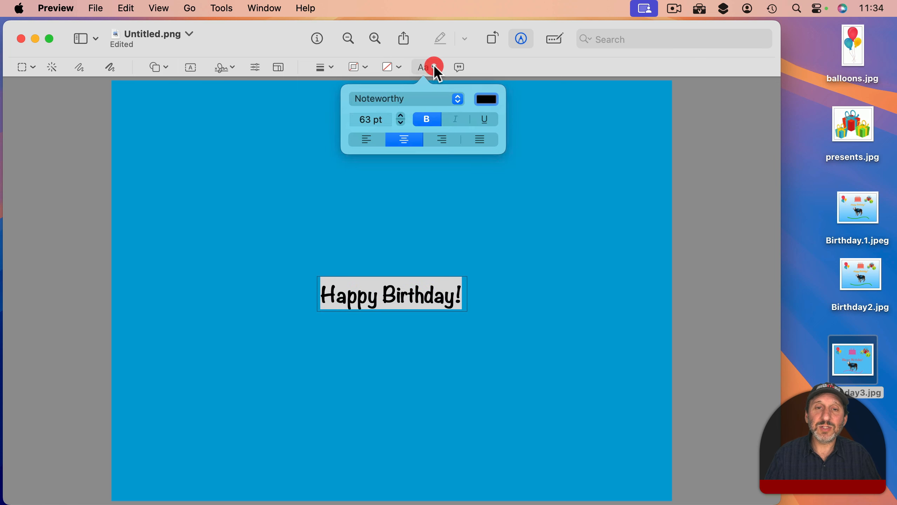
{"action": "left_click", "coordinate": [424, 100]}
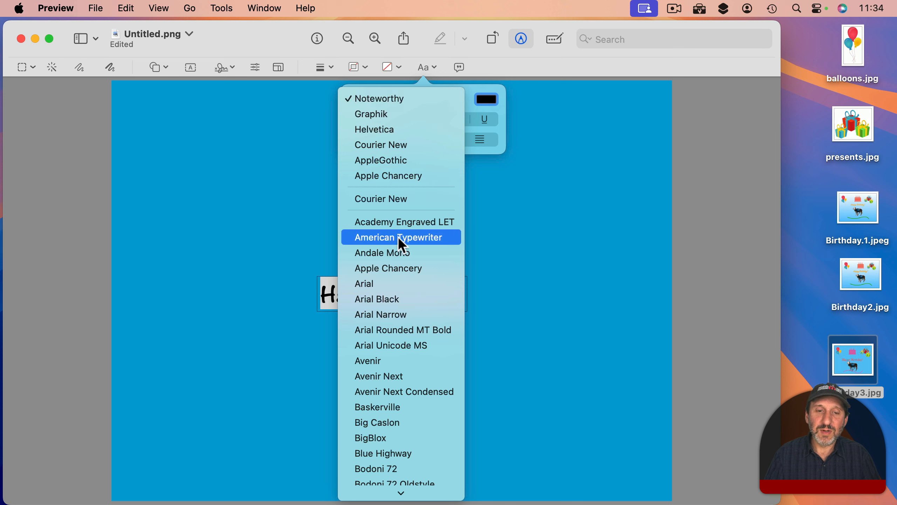
{"action": "left_click", "coordinate": [390, 361]}
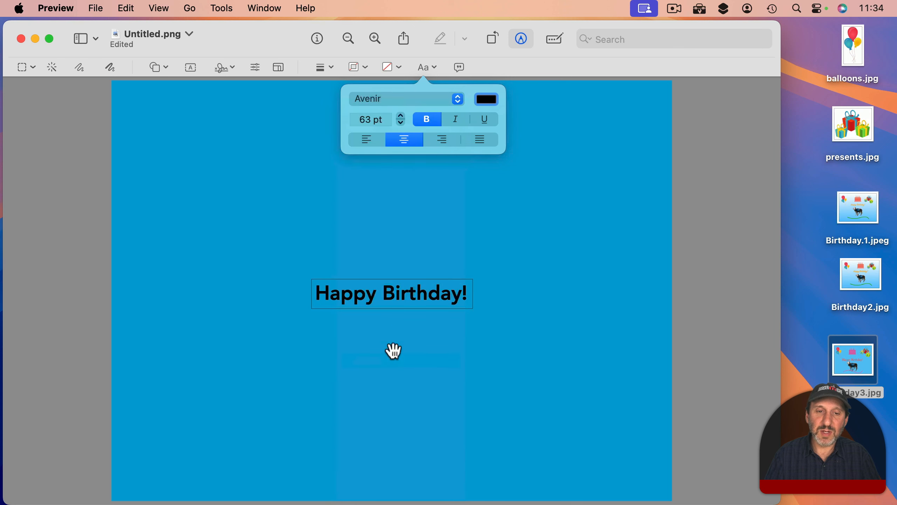
Step: Increase the "Happy Birthday!" text size to 68 pt and color it red-orange
{"action": "left_click", "coordinate": [401, 116]}
{"action": "left_click", "coordinate": [401, 115]}
{"action": "left_click", "coordinate": [401, 116]}
{"action": "left_click", "coordinate": [401, 116]}
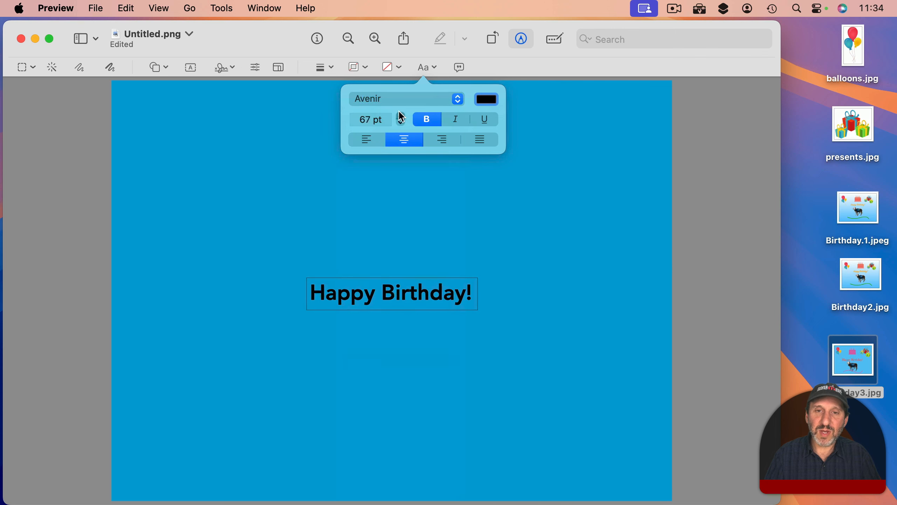
{"action": "left_click", "coordinate": [401, 115]}
{"action": "left_click", "coordinate": [486, 99]}
{"action": "left_click", "coordinate": [479, 182]}
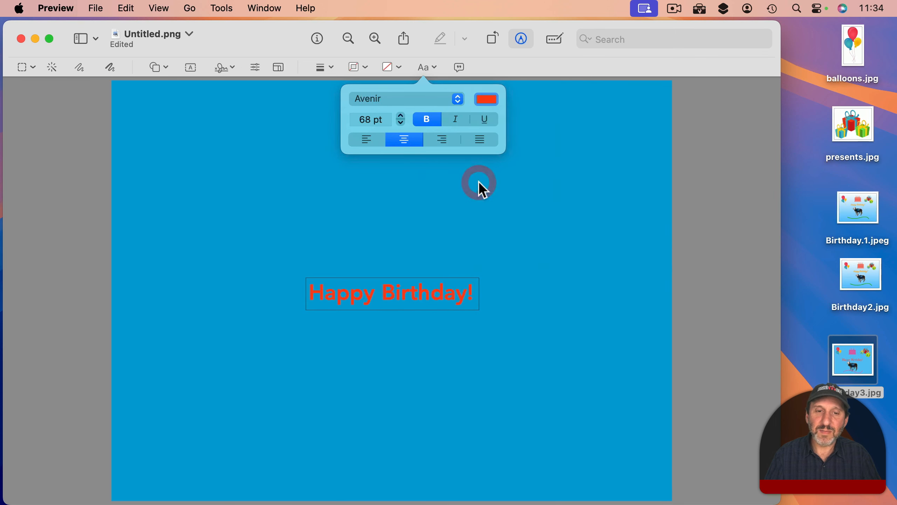
{"action": "left_click", "coordinate": [483, 81]}
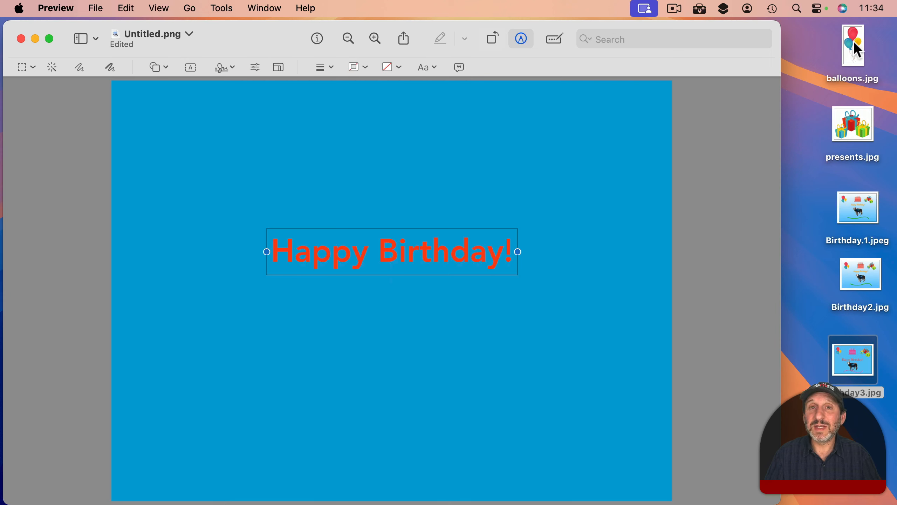
Step: Open balloons.jpg, copy the whole picture including its white background, and paste it into the blue card
{"action": "mouse_move", "coordinate": [853, 40]}
{"action": "left_mouse_down"}
{"action": "mouse_move", "coordinate": [259, 194]}
{"action": "mouse_move", "coordinate": [214, 221]}
{"action": "mouse_move", "coordinate": [851, 52]}
{"action": "left_mouse_up"}
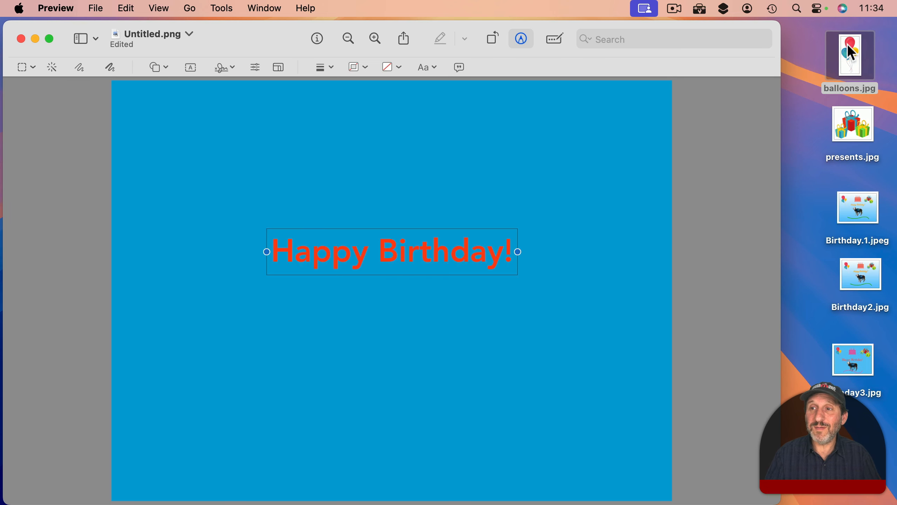
{"action": "double_click", "coordinate": [849, 46]}
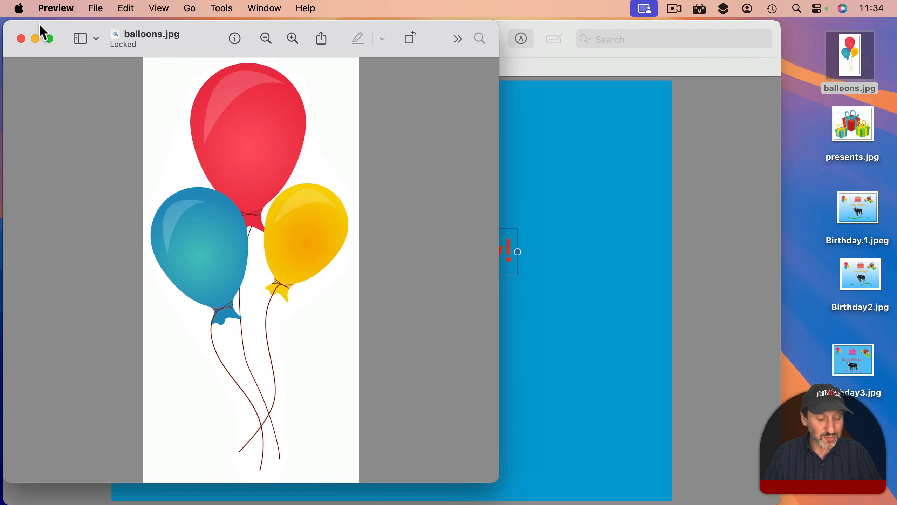
{"action": "key", "text": "super+a"}
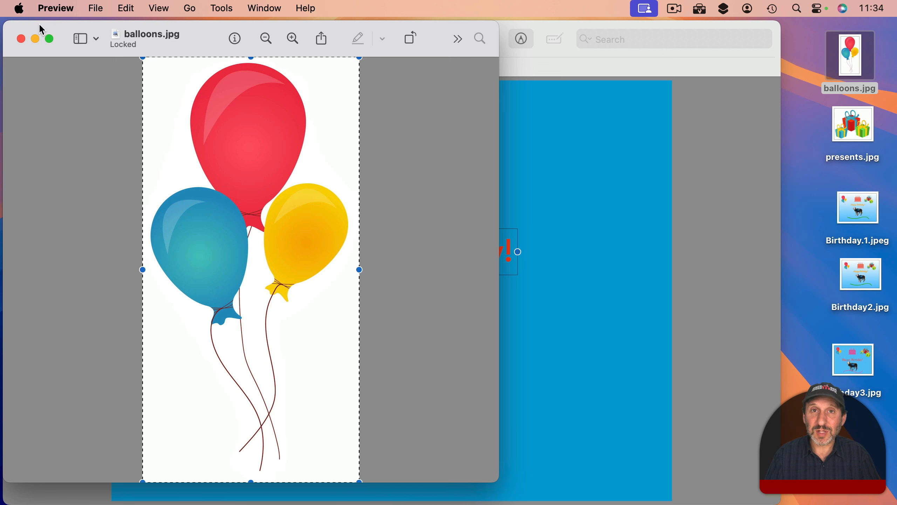
{"action": "key", "text": "super+c"}
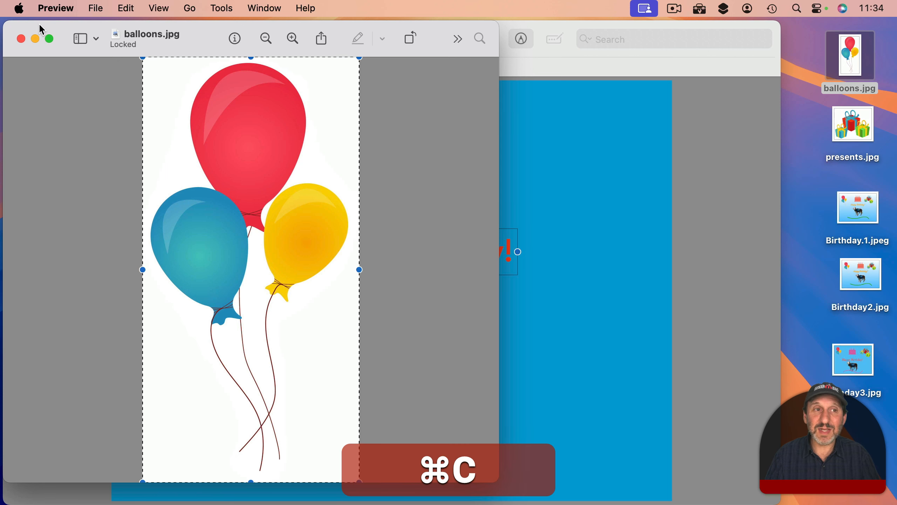
{"action": "left_click", "coordinate": [598, 136]}
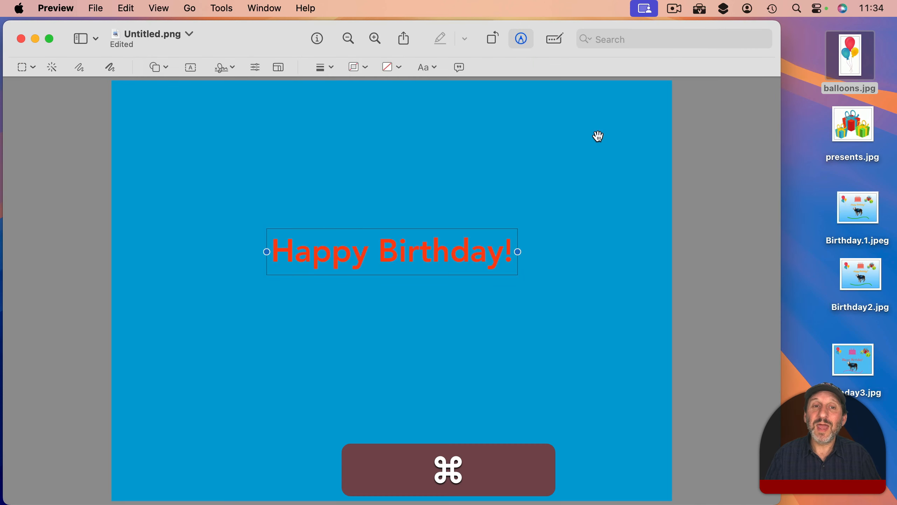
{"action": "key", "text": "super+v"}
Step: Try the white-backed balloon picture shrunk and tilted in the card's upper-left corner, and delete it
{"action": "left_click_drag", "start_coordinate": [592, 124], "coordinate": [370, 128]}
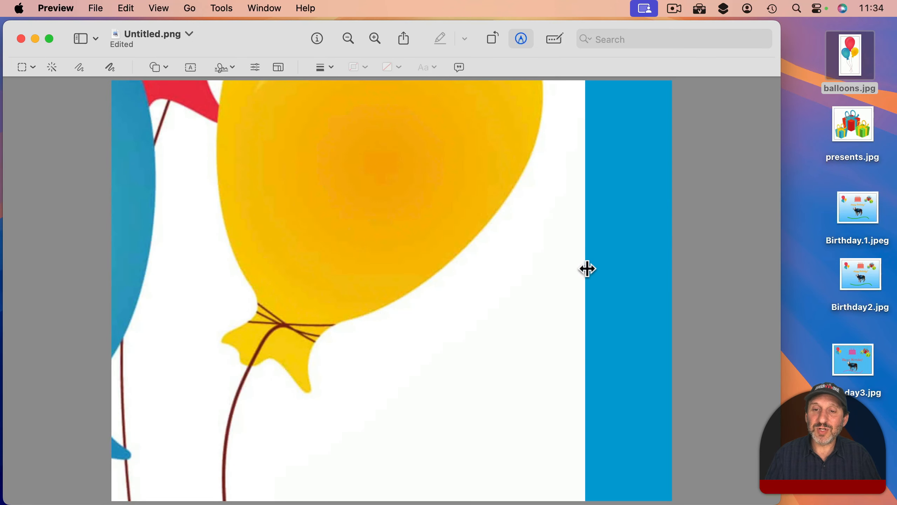
{"action": "left_click_drag", "start_coordinate": [586, 269], "coordinate": [155, 253]}
{"action": "right_click", "coordinate": [130, 221]}
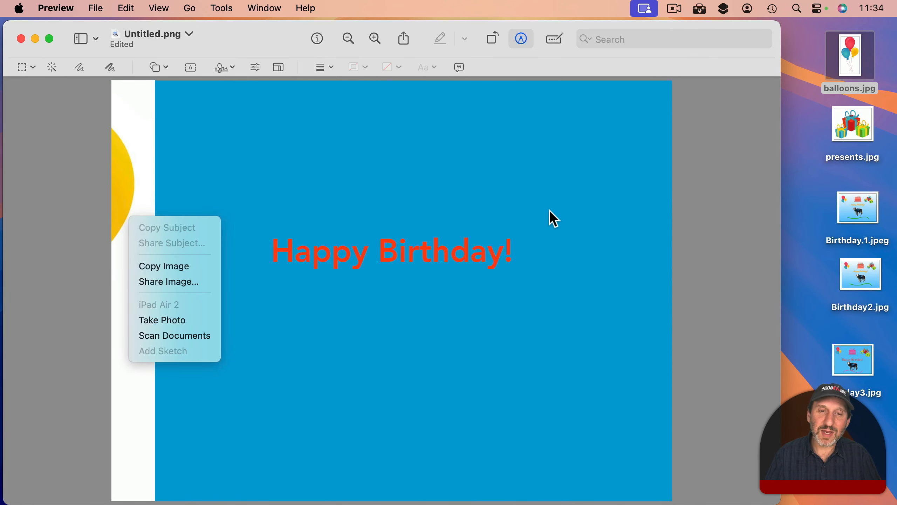
{"action": "left_click", "coordinate": [514, 200]}
{"action": "left_click_drag", "start_coordinate": [150, 216], "coordinate": [196, 176]}
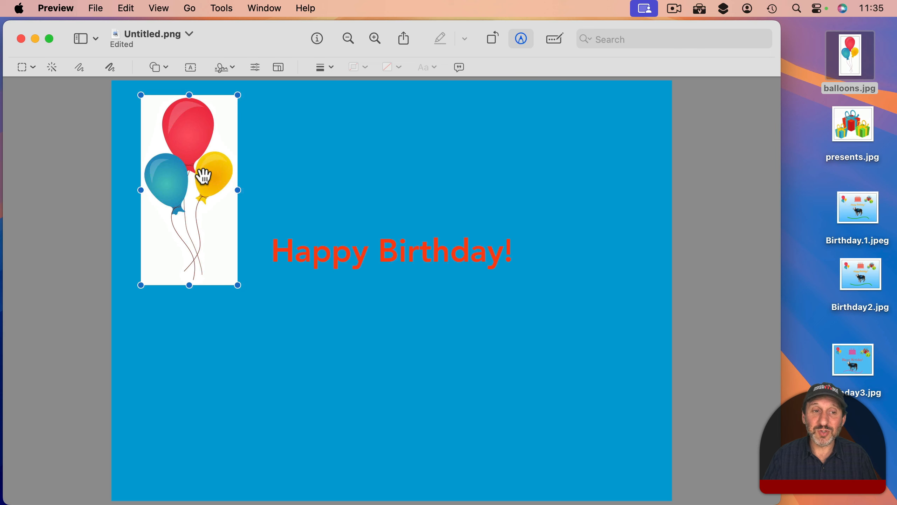
{"action": "mouse_move", "coordinate": [203, 177]}
{"action": "left_mouse_down"}
{"action": "mouse_move", "coordinate": [212, 193]}
{"action": "mouse_move", "coordinate": [207, 180]}
{"action": "left_mouse_up"}
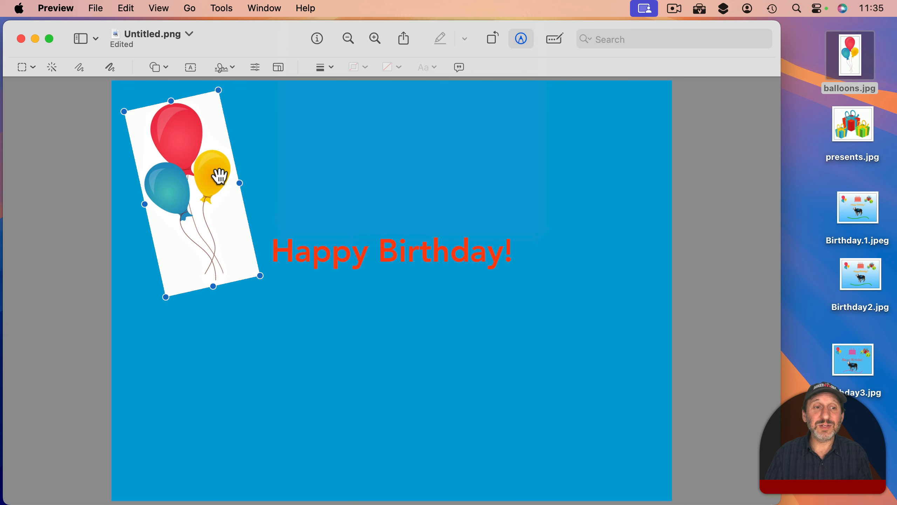
{"action": "key", "text": "BackSpace"}
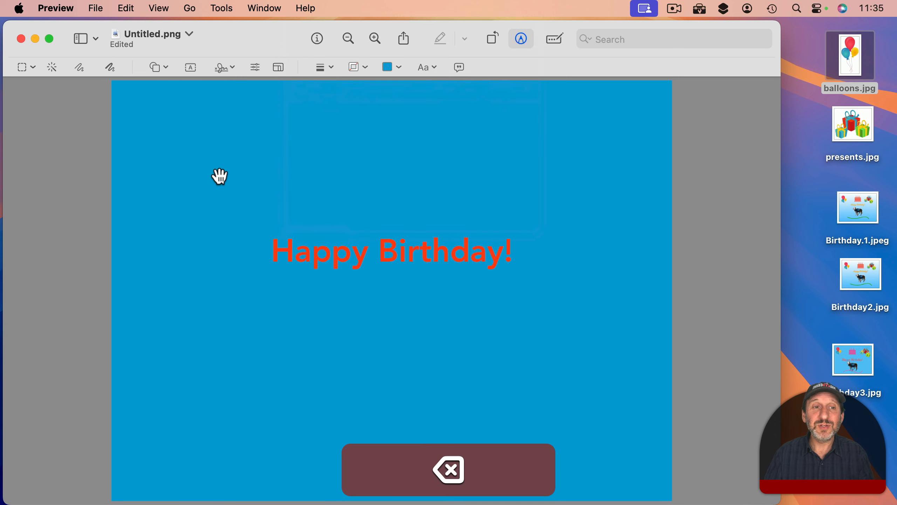
Step: Copy only the balloons as the subject of balloons.jpg, without the background, and paste them into the blue card
{"action": "double_click", "coordinate": [859, 54]}
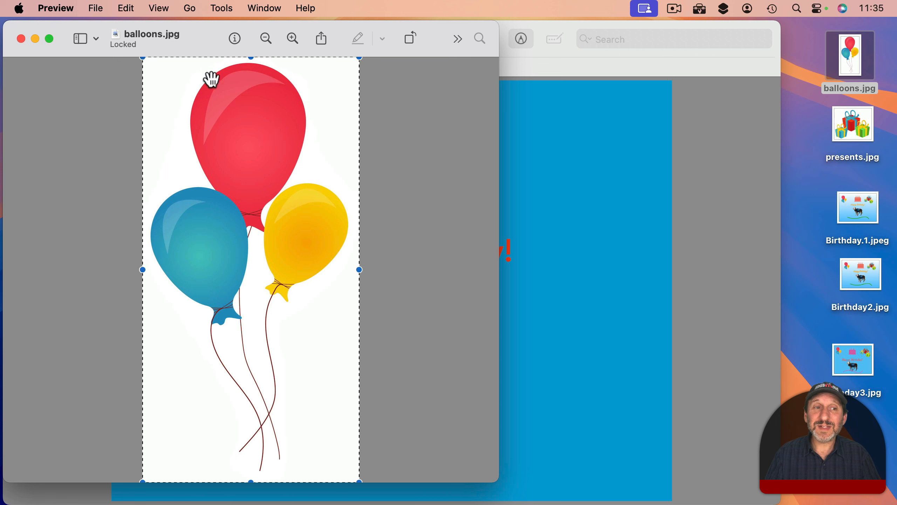
{"action": "right_click", "coordinate": [204, 128]}
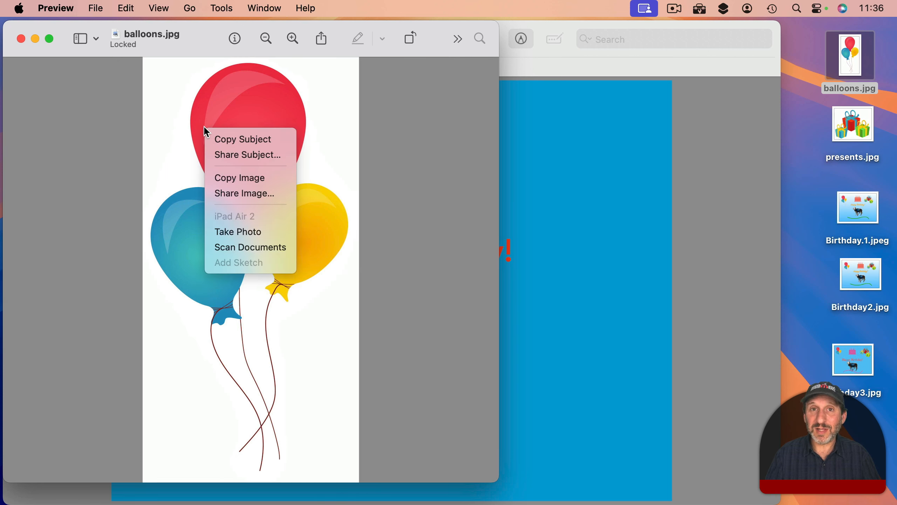
{"action": "left_click", "coordinate": [220, 134]}
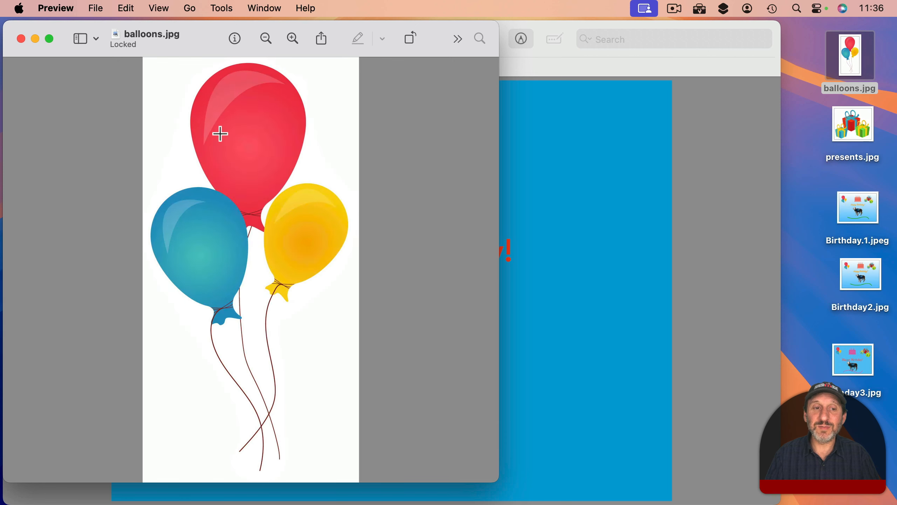
{"action": "left_click", "coordinate": [587, 152]}
{"action": "key", "text": "super+v"}
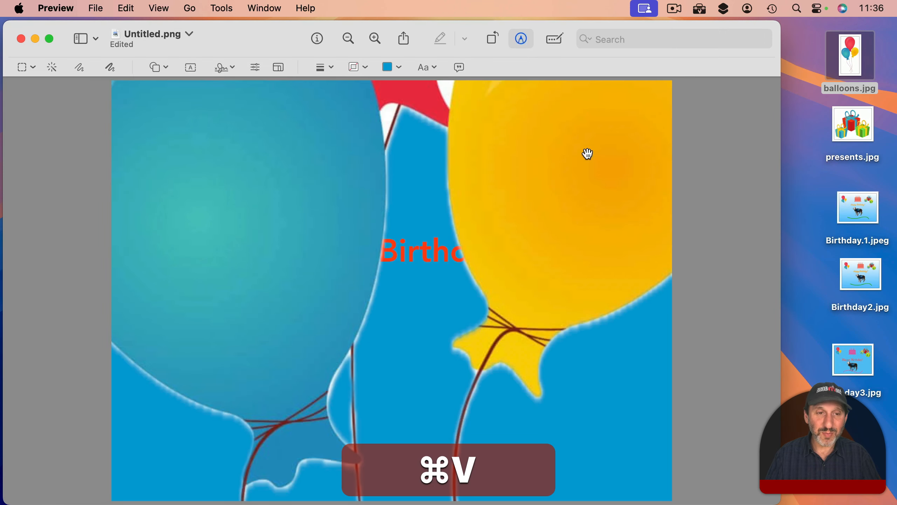
Step: Shrink the pasted balloon cutout, tilt it slightly counterclockwise, and place it in the card's upper-left area
{"action": "left_click_drag", "start_coordinate": [653, 165], "coordinate": [324, 261]}
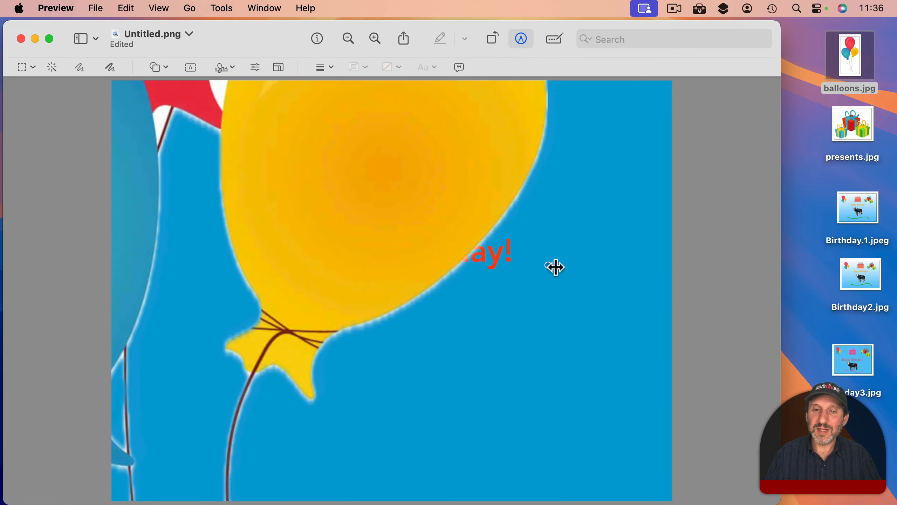
{"action": "key", "text": "super+z"}
{"action": "left_click_drag", "start_coordinate": [547, 262], "coordinate": [499, 177]}
{"action": "left_click_drag", "start_coordinate": [530, 237], "coordinate": [258, 229]}
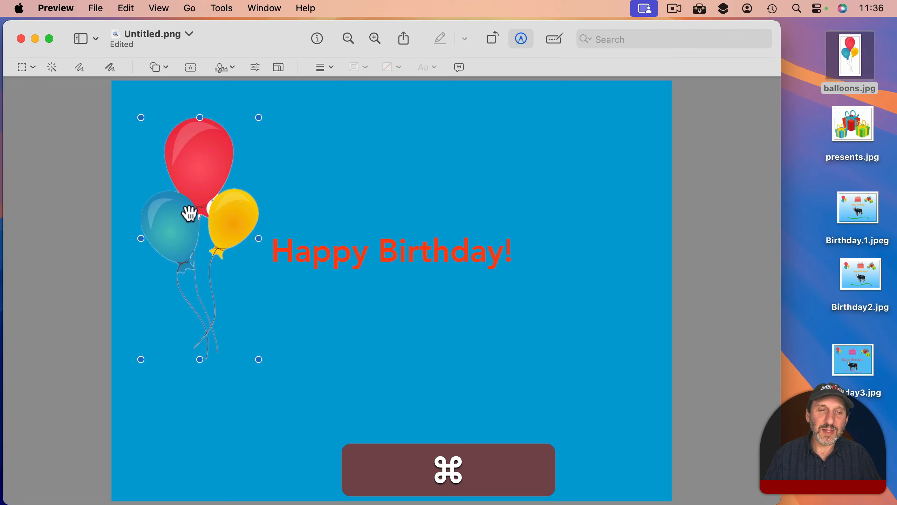
{"action": "scroll", "coordinate": [190, 213], "scroll_direction": "down", "scroll_amount": 1}
{"action": "scroll", "coordinate": [190, 213], "scroll_direction": "up", "scroll_amount": 3}
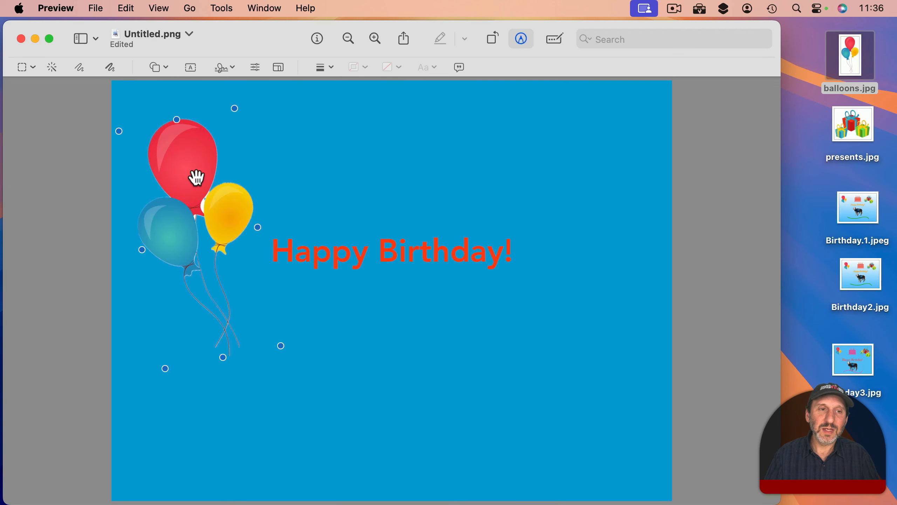
{"action": "left_click_drag", "start_coordinate": [196, 178], "coordinate": [198, 157]}
Step: Add the gift boxes from presents.jpg without their background, shrunk and tilted clockwise in the card's upper-right area
{"action": "left_click_drag", "start_coordinate": [847, 127], "coordinate": [849, 131]}
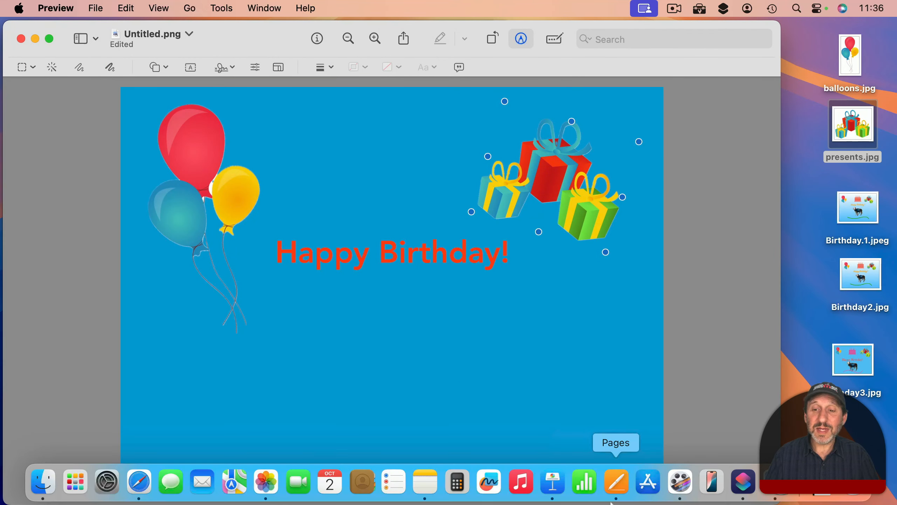
Step: Try pasting the whole photo of the dog on the rock from Photos into the Preview card, and delete it
{"action": "left_click", "coordinate": [266, 483]}
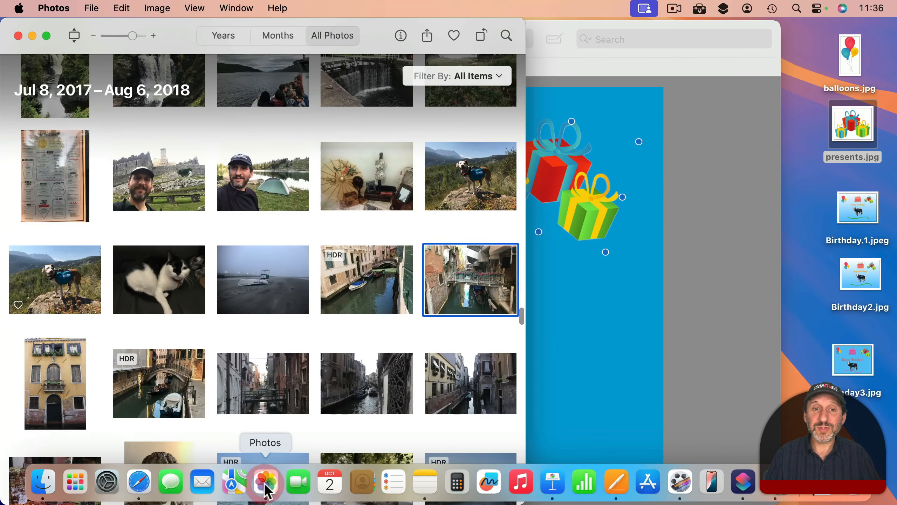
{"action": "left_click_drag", "start_coordinate": [70, 273], "coordinate": [93, 293]}
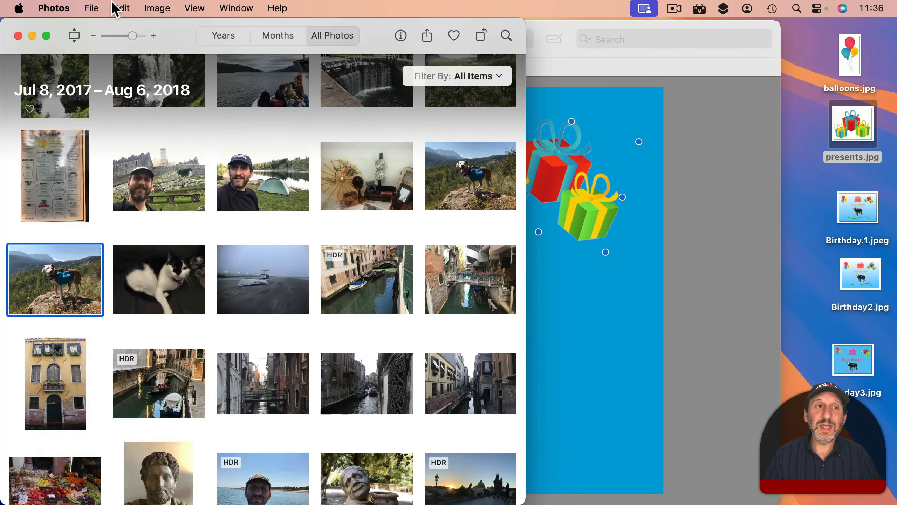
{"action": "left_click", "coordinate": [117, 9]}
{"action": "left_click", "coordinate": [134, 84]}
{"action": "left_click", "coordinate": [610, 262]}
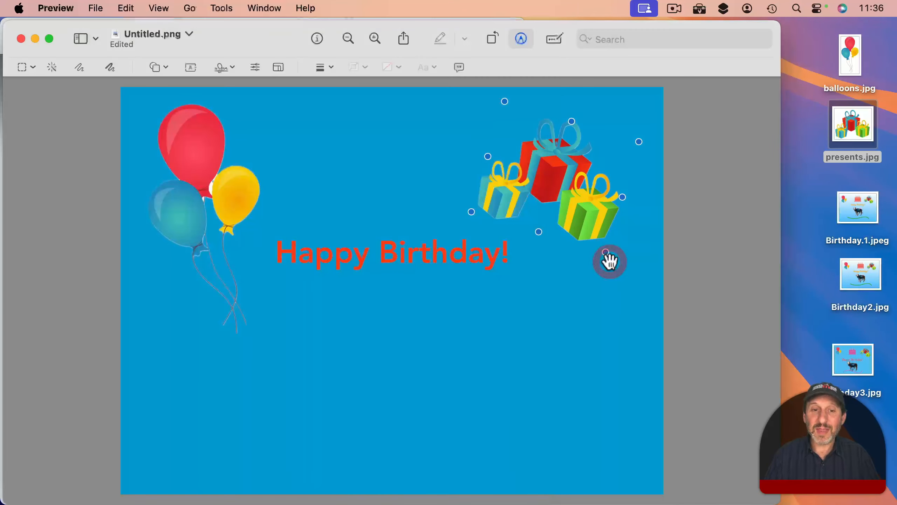
{"action": "key", "text": "super+v"}
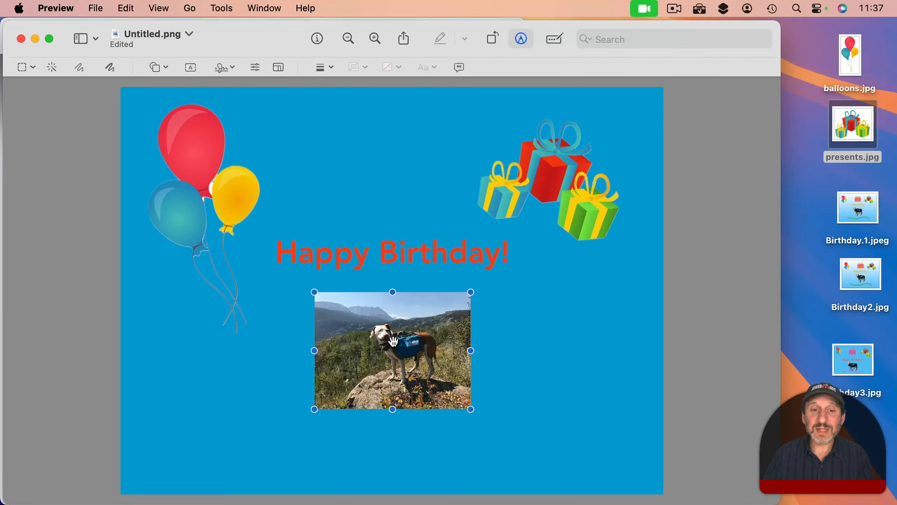
{"action": "key", "text": "BackSpace"}
Step: Switch to Photos, copy only the dog as the subject of the rock photo, and paste it into the Preview card
{"action": "key", "text": "super+Tab"}
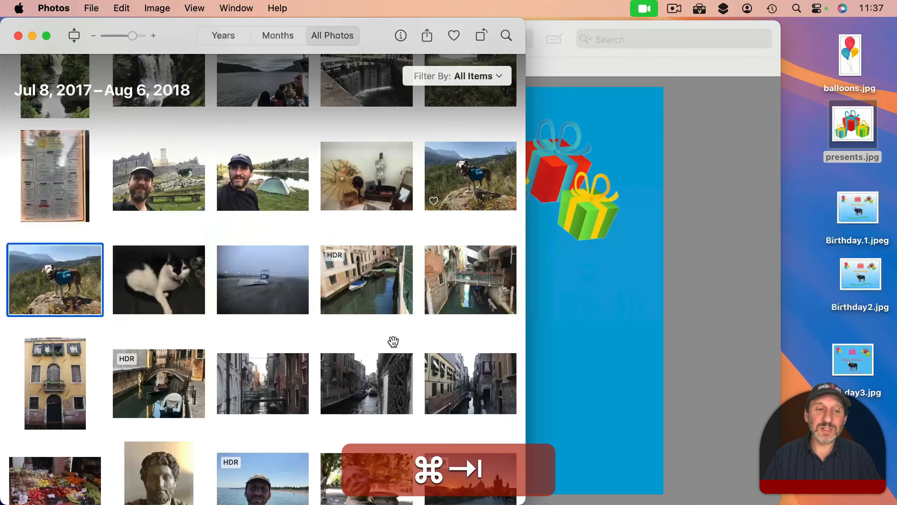
{"action": "double_click", "coordinate": [55, 269]}
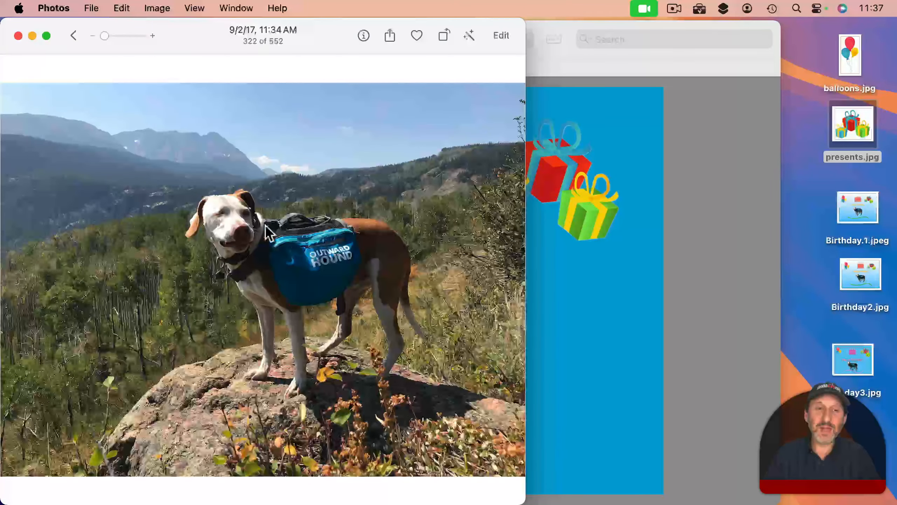
{"action": "right_click", "coordinate": [279, 243]}
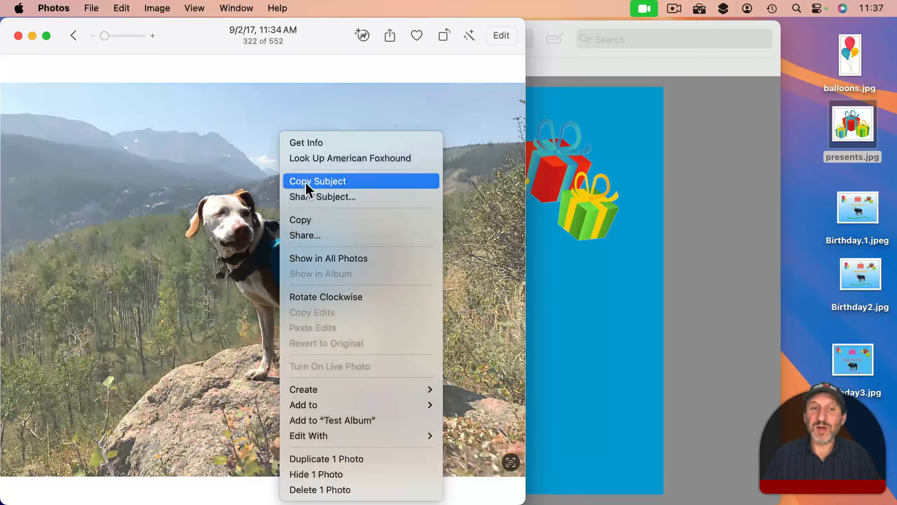
{"action": "left_click", "coordinate": [305, 181]}
{"action": "left_click", "coordinate": [619, 258]}
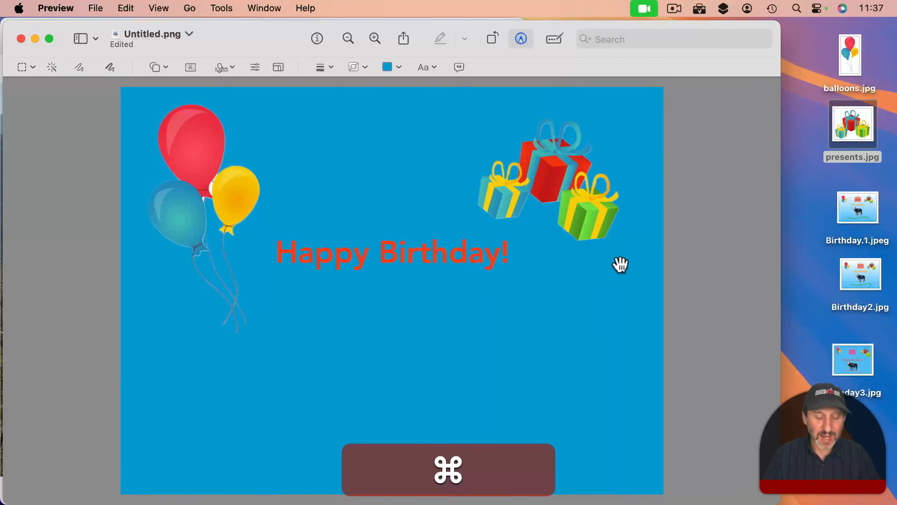
{"action": "key", "text": "super+v"}
Step: Shrink the oversized dog cutout and place it centered just below the "Happy Birthday!" text
{"action": "left_click_drag", "start_coordinate": [620, 265], "coordinate": [226, 497]}
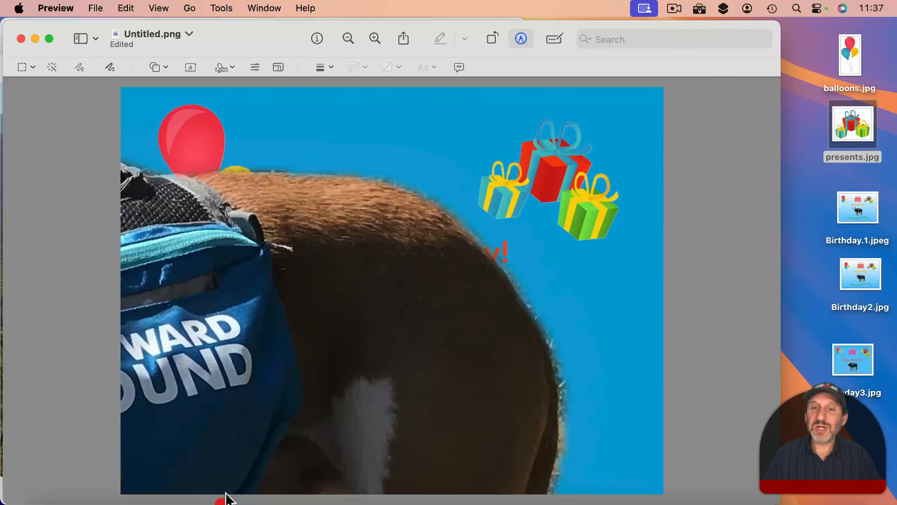
{"action": "left_click", "coordinate": [356, 380]}
{"action": "left_click_drag", "start_coordinate": [363, 270], "coordinate": [207, 425]}
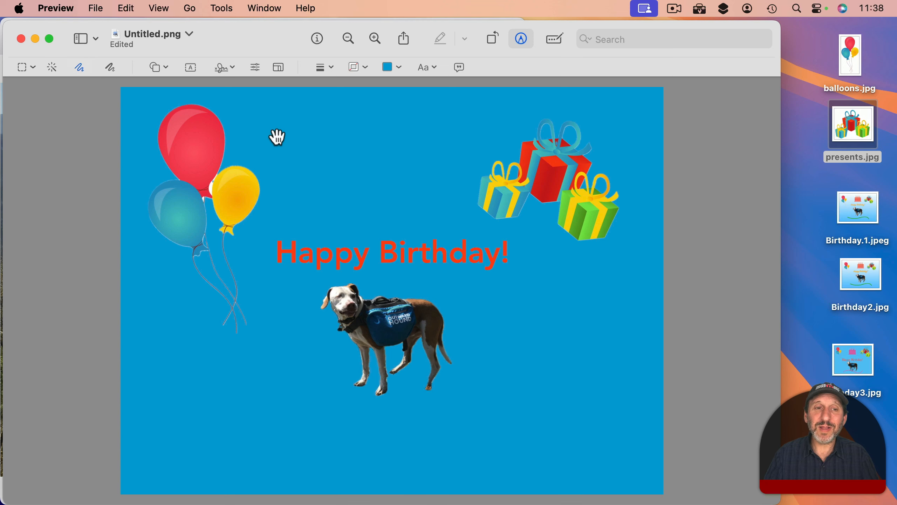
Step: Slide the blue background rectangle aside to the right to clear a sketching area, and set the border color to magenta
{"action": "left_click_drag", "start_coordinate": [276, 136], "coordinate": [784, 138]}
{"action": "left_click", "coordinate": [401, 120]}
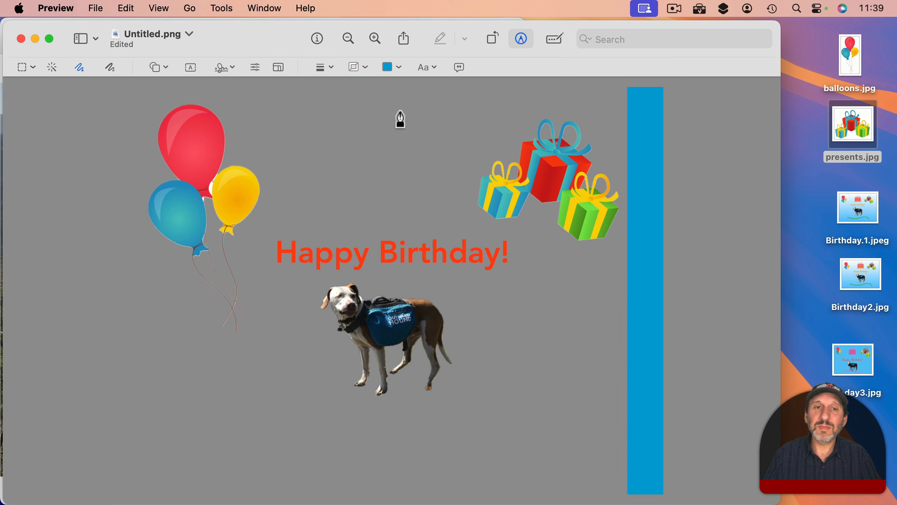
{"action": "left_click", "coordinate": [357, 70]}
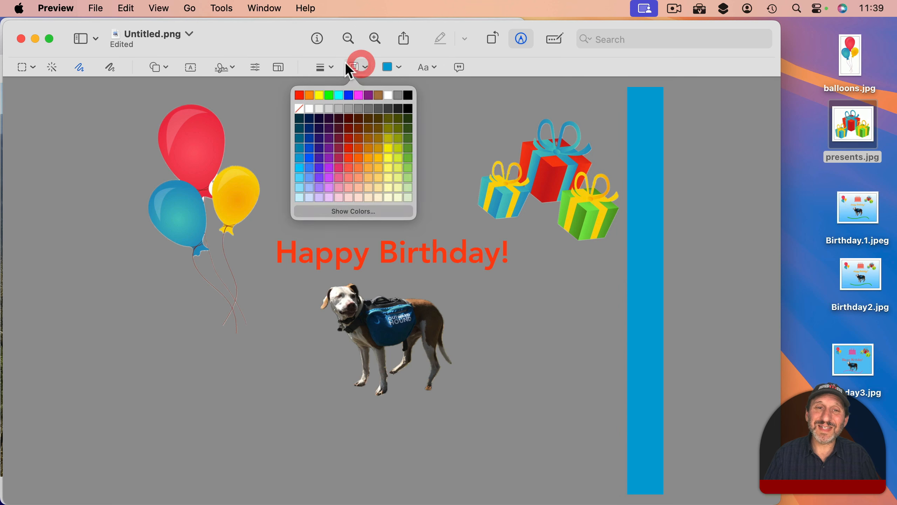
{"action": "left_click", "coordinate": [359, 95]}
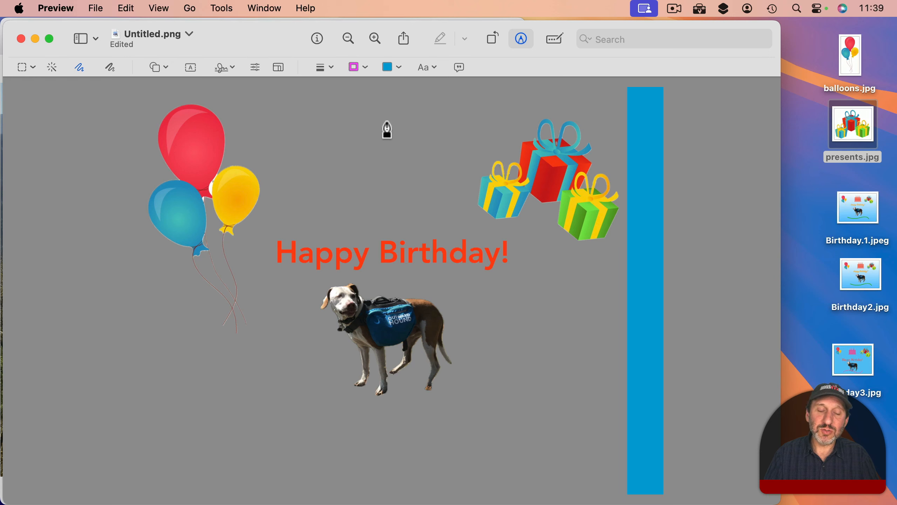
Step: Try sketching a rough circle above the text, compare its hand-drawn and perfect-circle versions, and delete it
{"action": "left_click_drag", "start_coordinate": [371, 207], "coordinate": [419, 187]}
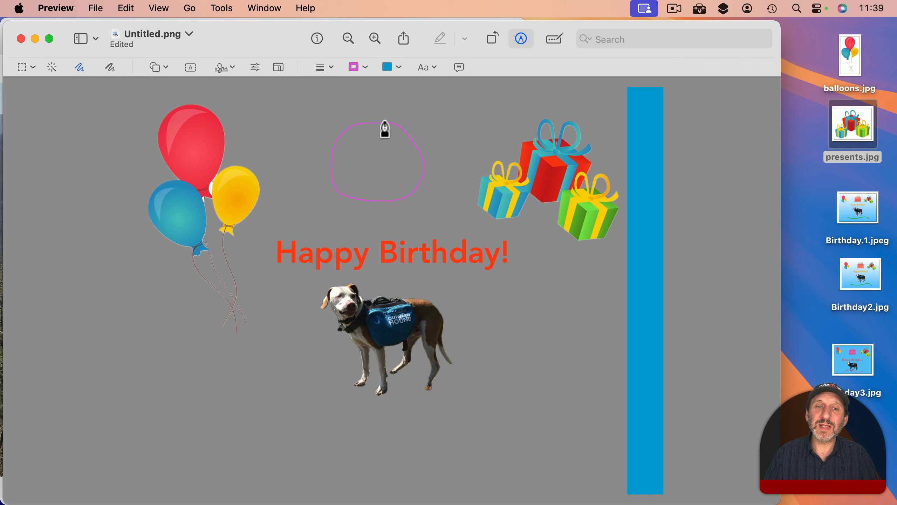
{"action": "left_click_drag", "start_coordinate": [385, 123], "coordinate": [387, 123]}
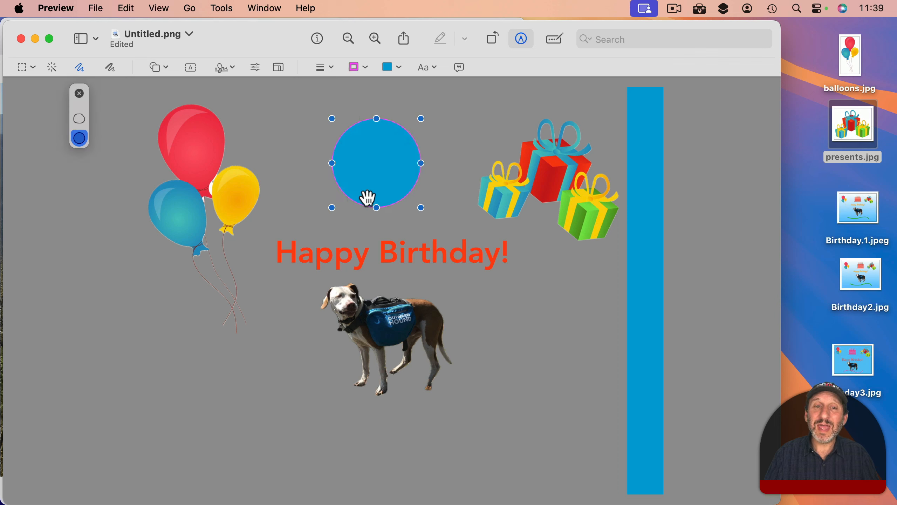
{"action": "left_click", "coordinate": [79, 120]}
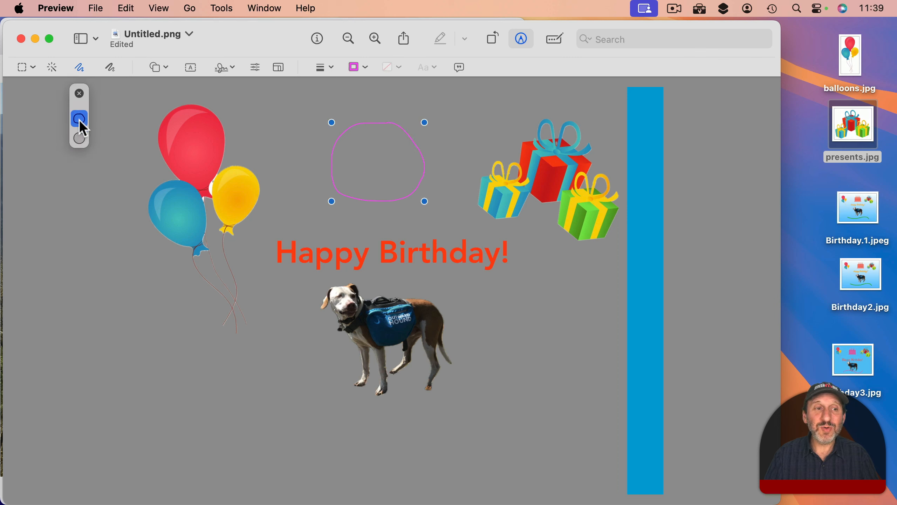
{"action": "left_click", "coordinate": [80, 139]}
{"action": "left_click", "coordinate": [80, 120]}
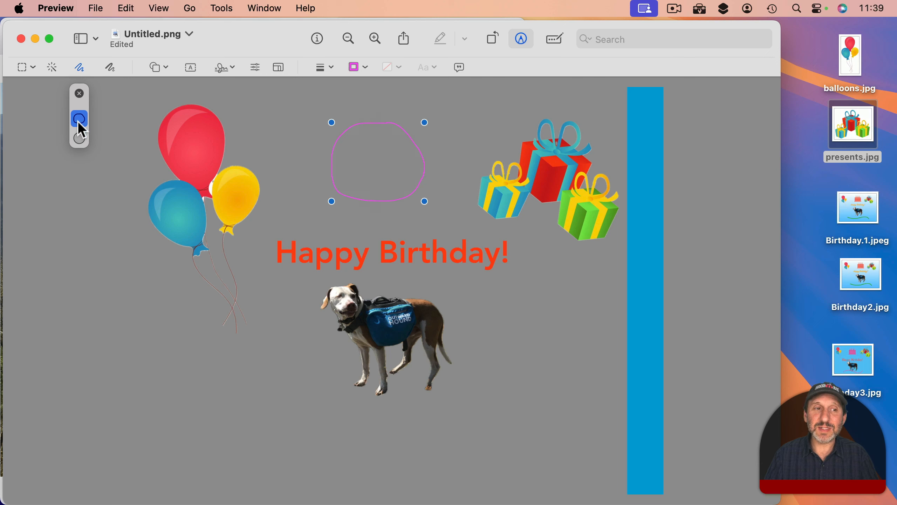
{"action": "left_click", "coordinate": [79, 137]}
{"action": "left_click", "coordinate": [82, 123]}
{"action": "left_click", "coordinate": [80, 139]}
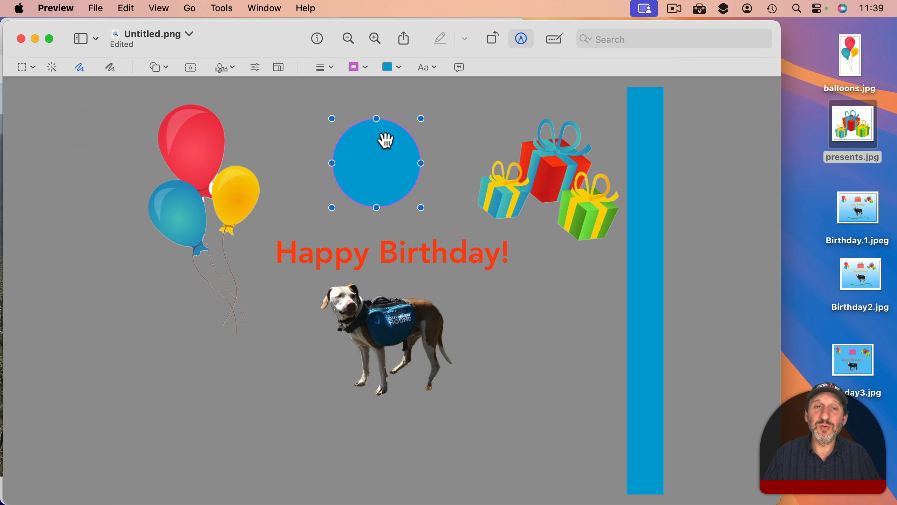
{"action": "key", "text": "Delete"}
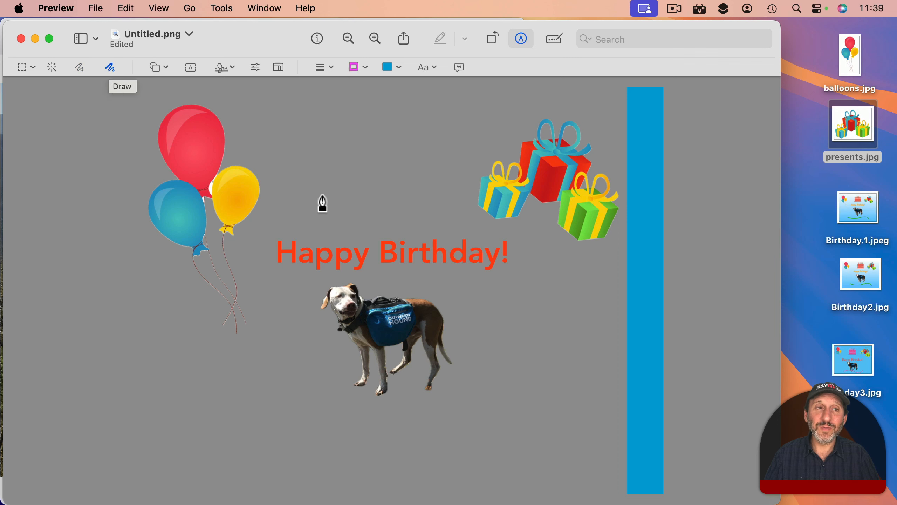
Step: Draw a magenta wavy line beneath the dog, and slide the blue rectangle back behind all the card's elements
{"action": "left_click", "coordinate": [322, 67]}
{"action": "left_click", "coordinate": [322, 197]}
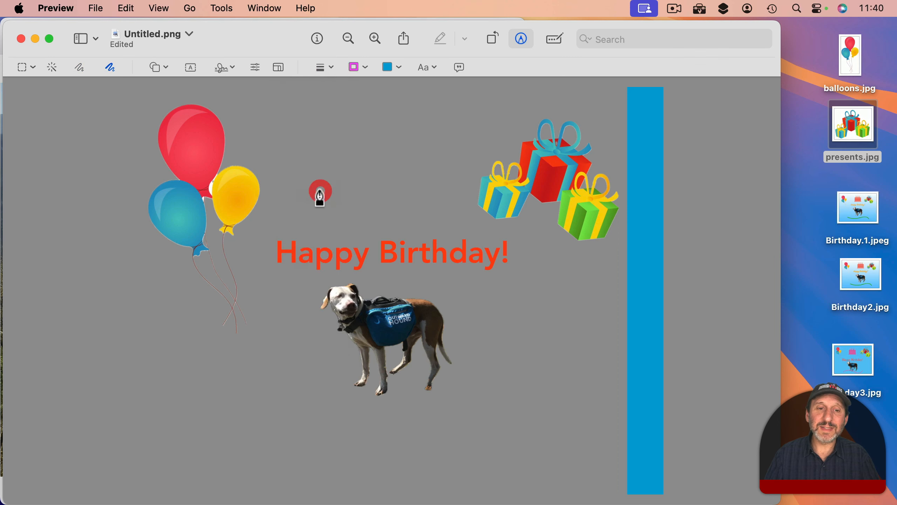
{"action": "mouse_move", "coordinate": [245, 432]}
{"action": "left_mouse_down"}
{"action": "mouse_move", "coordinate": [324, 417]}
{"action": "mouse_move", "coordinate": [459, 436]}
{"action": "mouse_move", "coordinate": [513, 415]}
{"action": "left_mouse_up"}
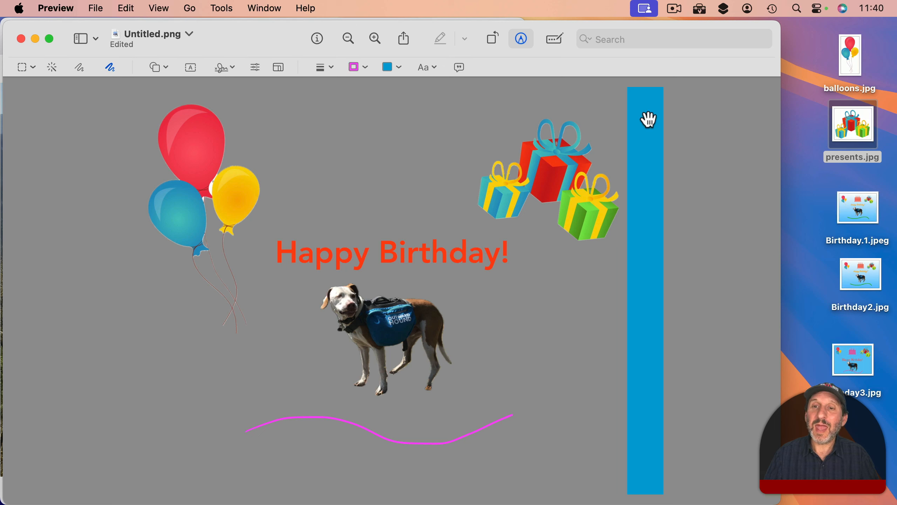
{"action": "left_click_drag", "start_coordinate": [649, 120], "coordinate": [142, 126]}
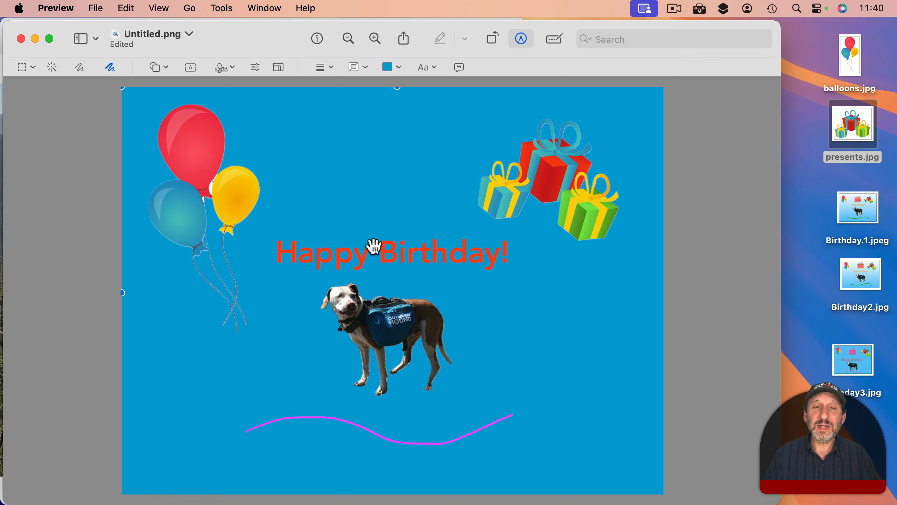
Step: Examine the image format options for exporting and saving the card, leaving both dialogs without saving
{"action": "left_click", "coordinate": [95, 7]}
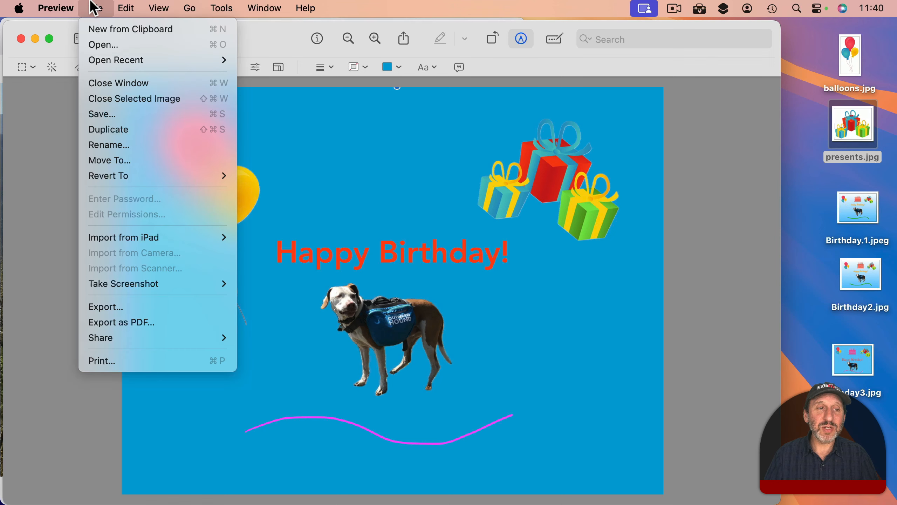
{"action": "left_click", "coordinate": [125, 309]}
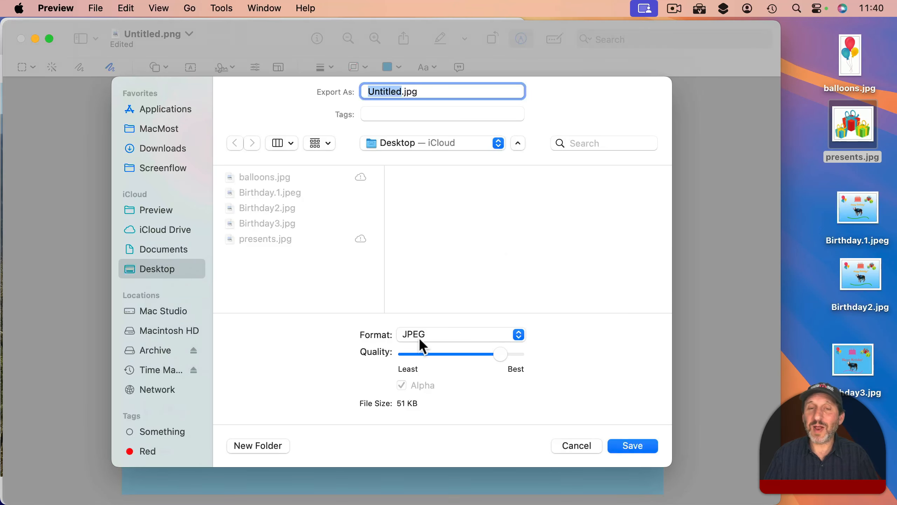
{"action": "left_click", "coordinate": [577, 445]}
{"action": "key", "text": "super+s"}
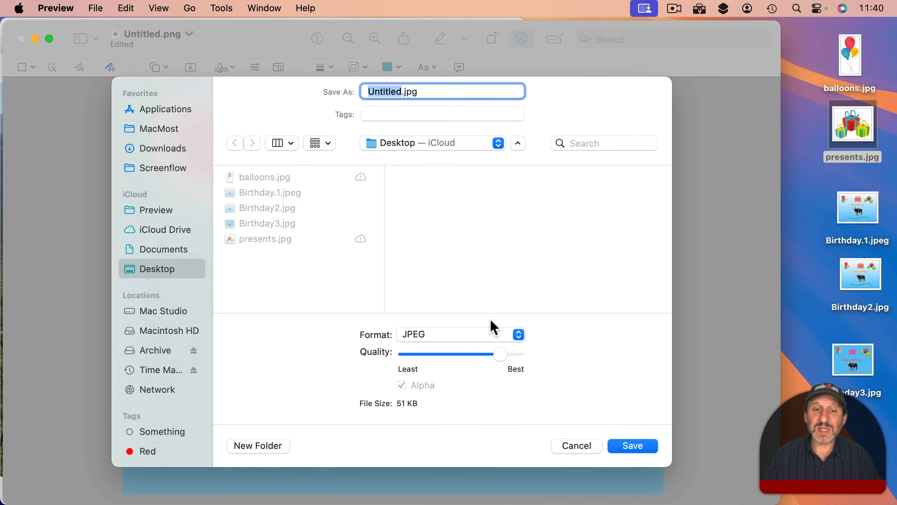
{"action": "left_click", "coordinate": [437, 334]}
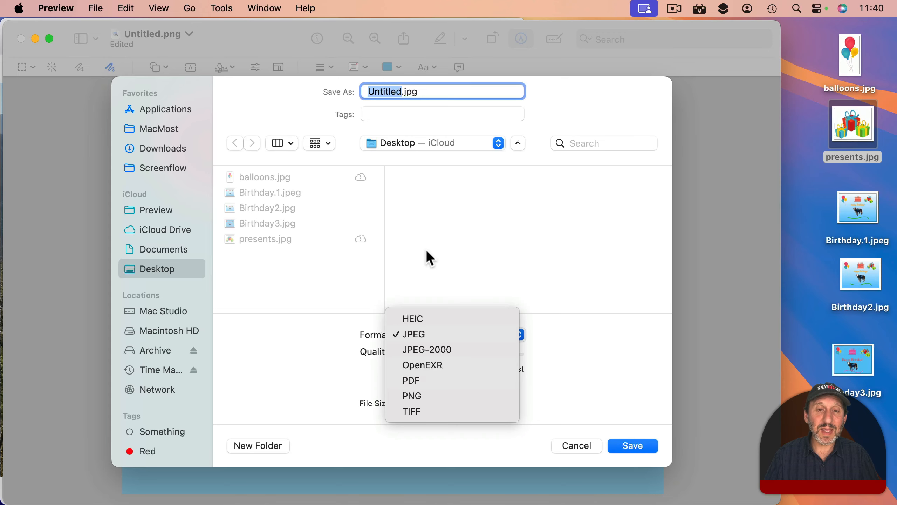
{"action": "left_click", "coordinate": [574, 446]}
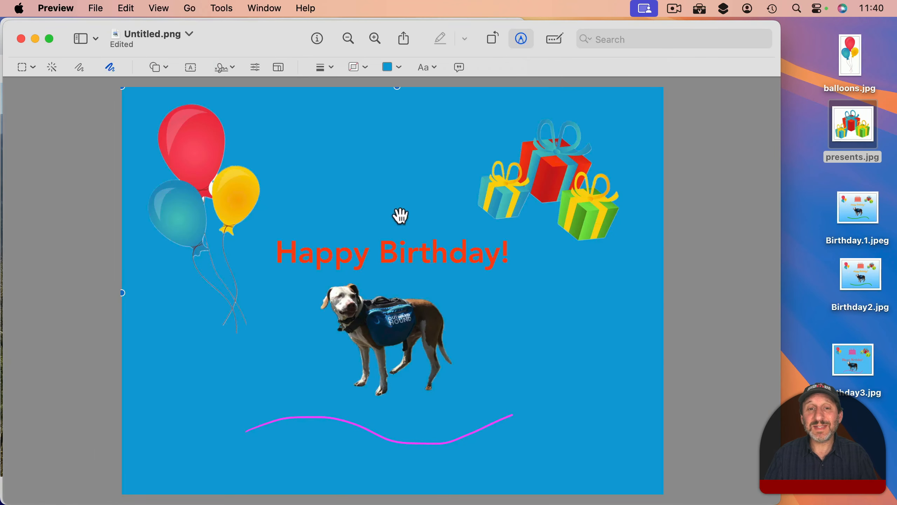
Step: Select the balloons, the gift boxes and the "Happy Birthday!" text in turn to check that each remains a separate object
{"action": "left_click", "coordinate": [214, 157]}
{"action": "left_click", "coordinate": [536, 199]}
{"action": "left_click", "coordinate": [446, 258]}
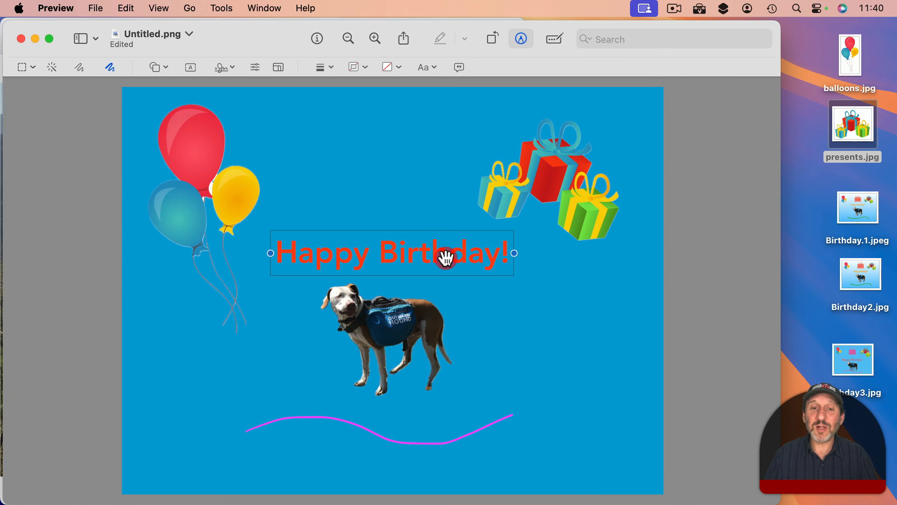